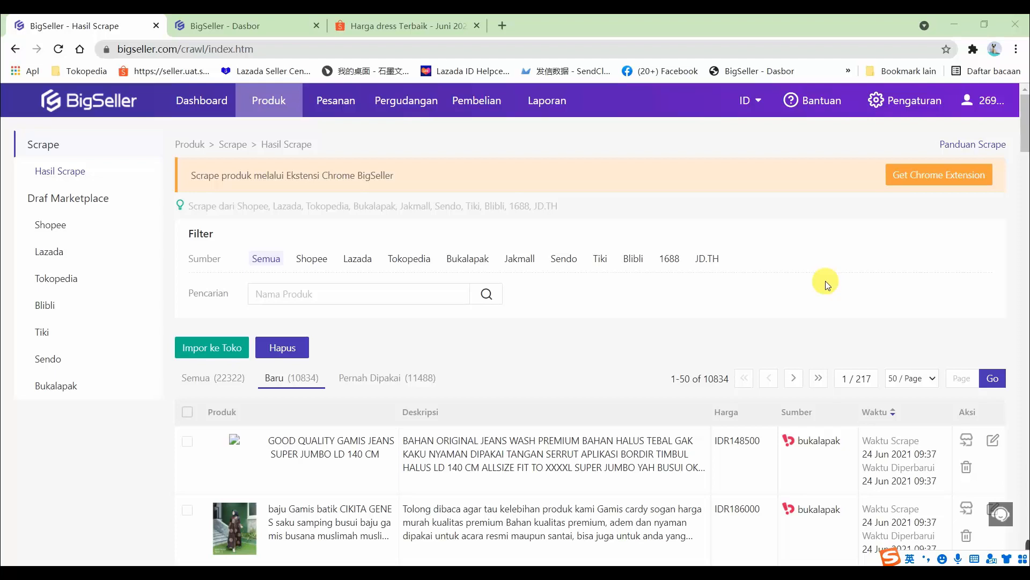
- Review the four stages of the scrape and upload guide and open the extension installation video
left_click(979, 144)
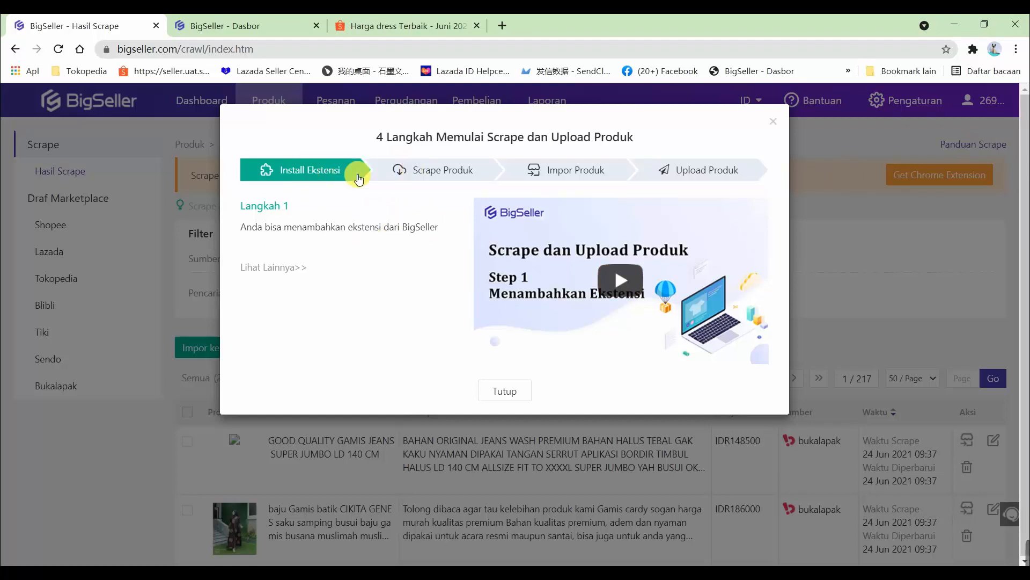
left_click(469, 170)
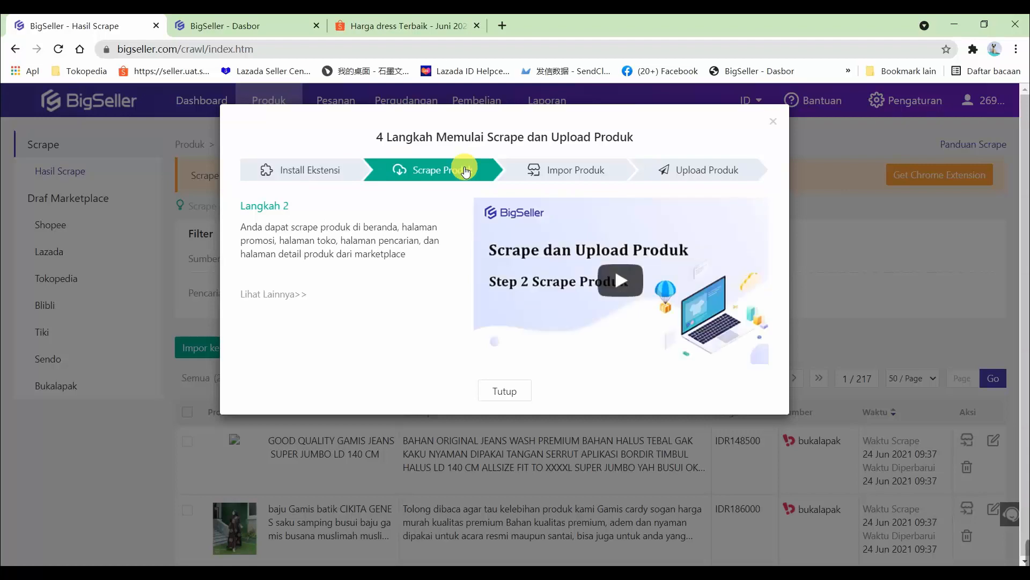
left_click(572, 173)
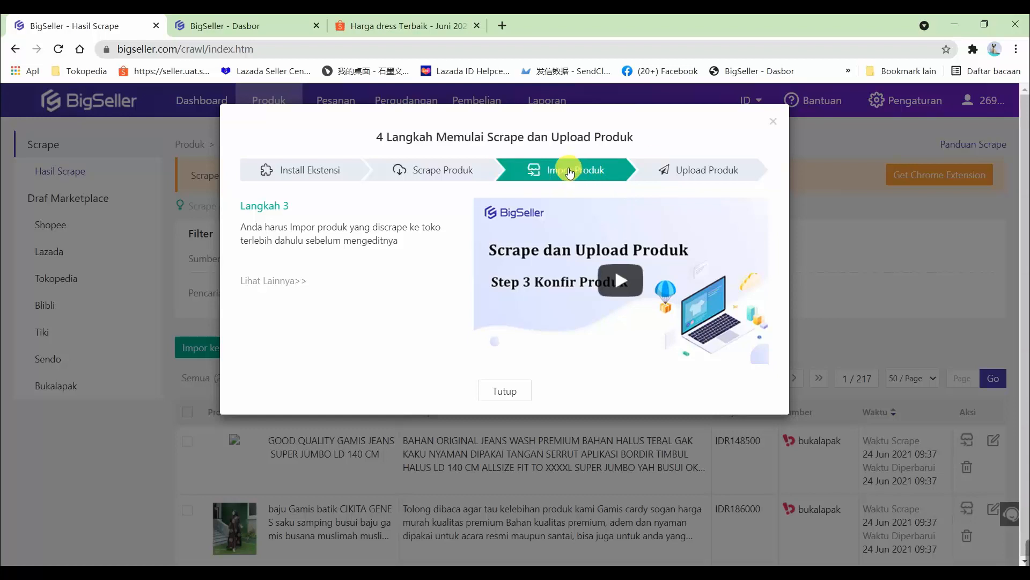
left_click(705, 179)
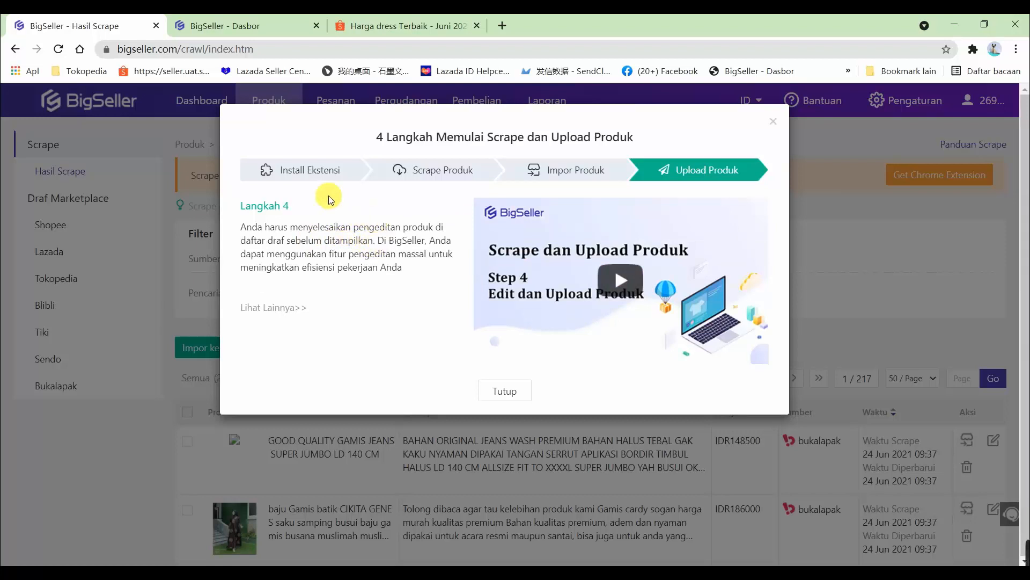
left_click(327, 175)
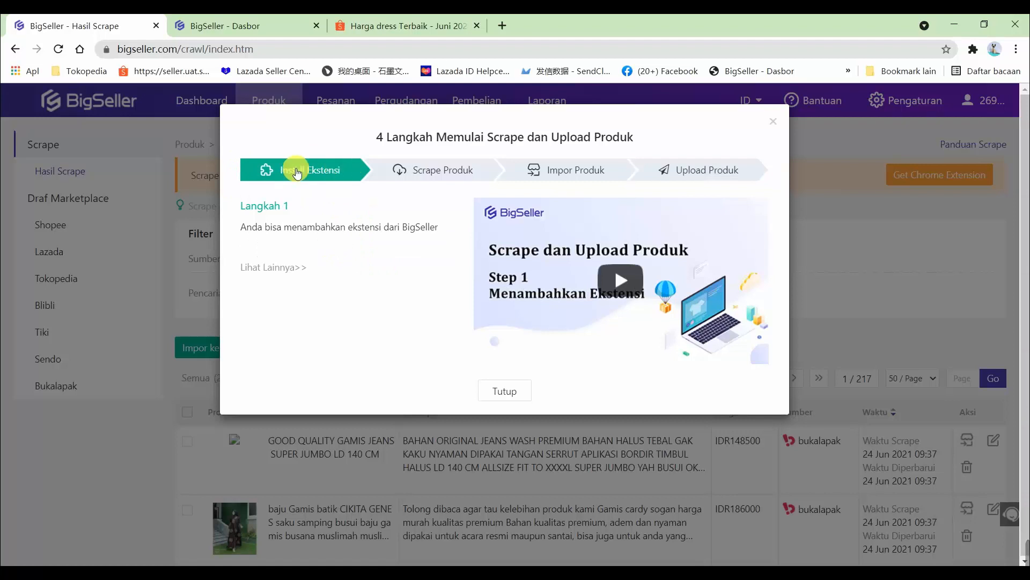
left_click(620, 283)
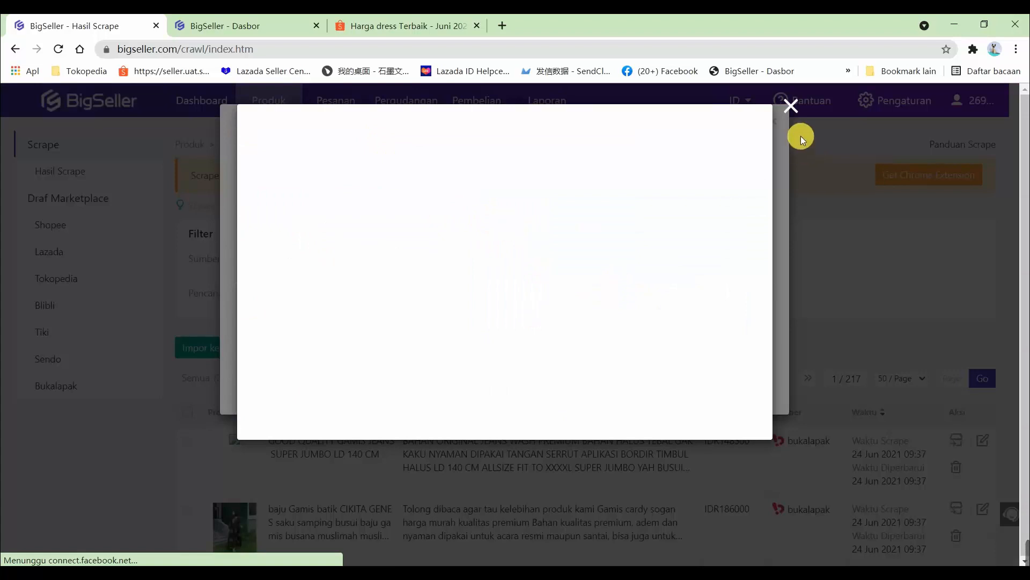
left_click(793, 105)
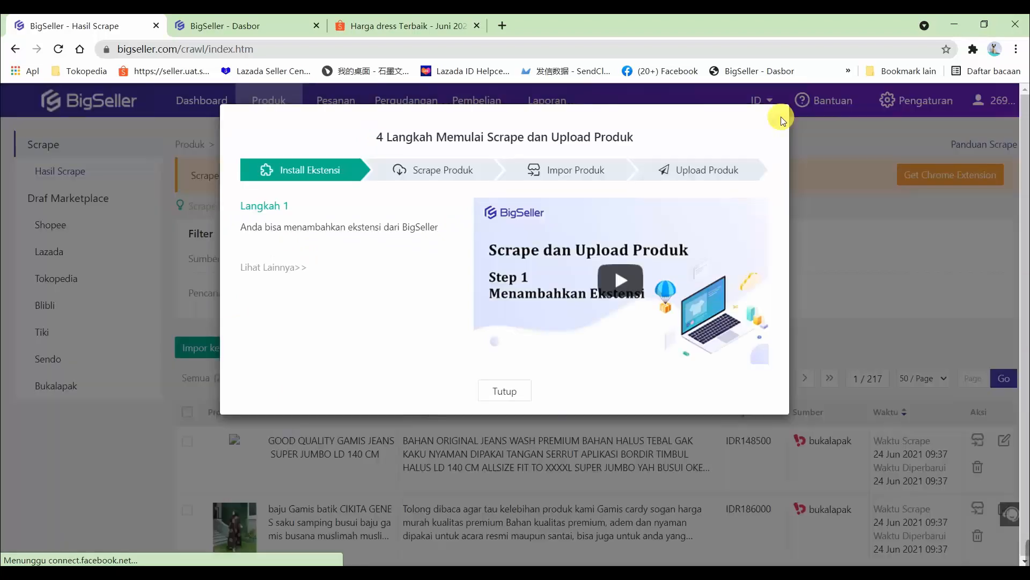
left_click(776, 122)
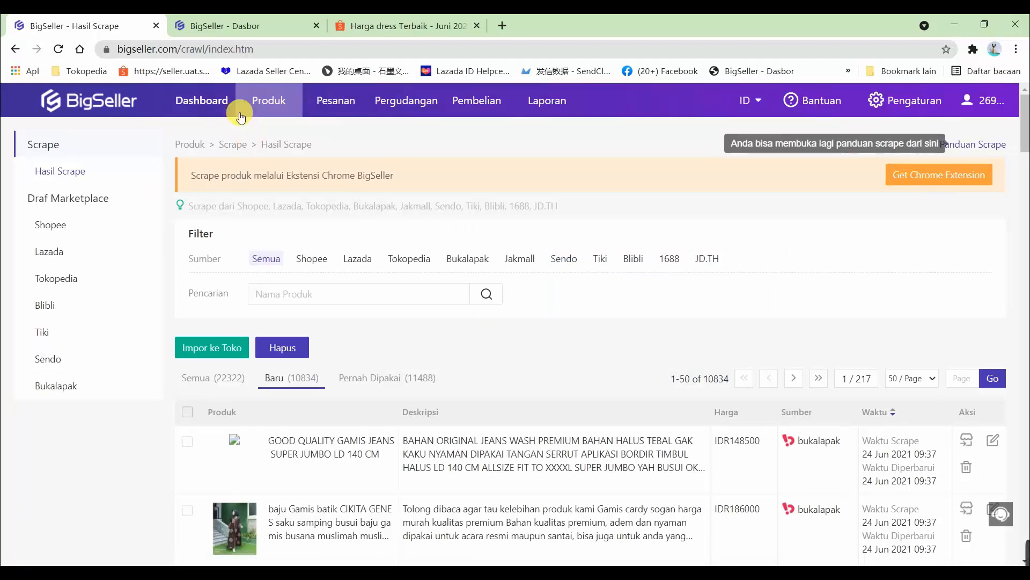
- Add the BigSeller - Product Scraper extension to Chrome from the scrape results page and dismiss the sync offer
mouse_move(249, 107)
left_click(279, 142)
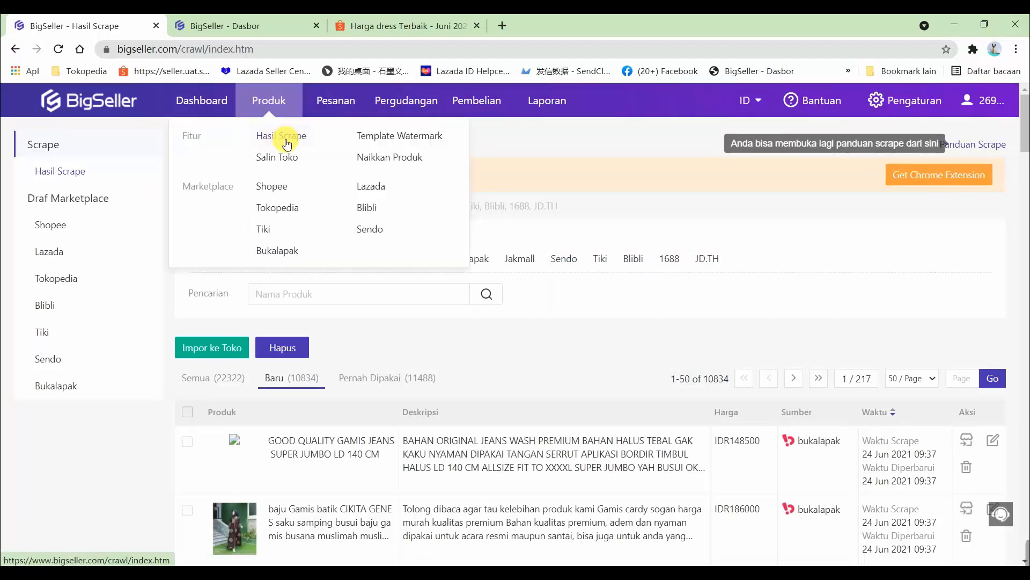
left_click(927, 182)
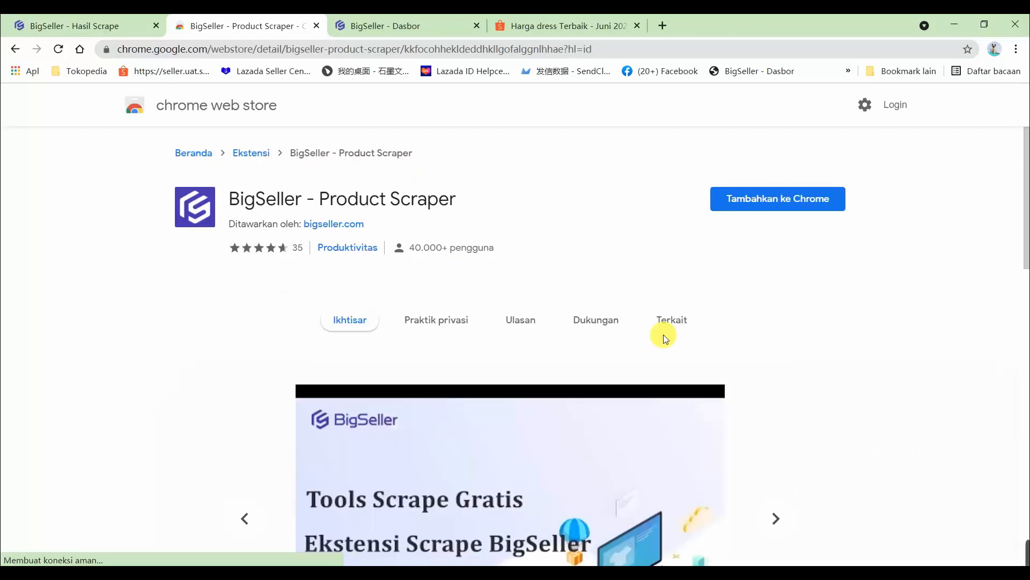
left_click(780, 205)
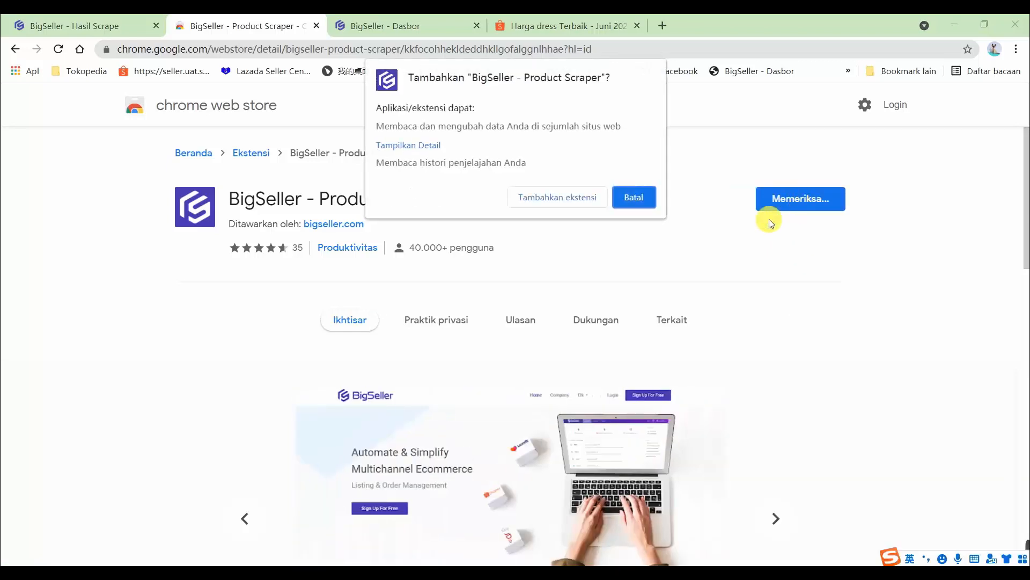
left_click(556, 198)
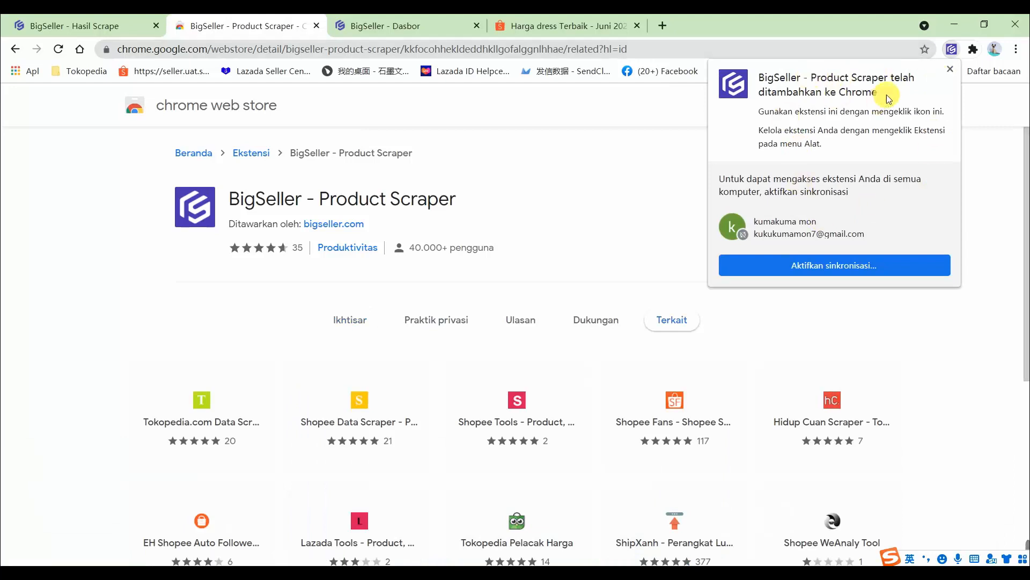
left_click(950, 69)
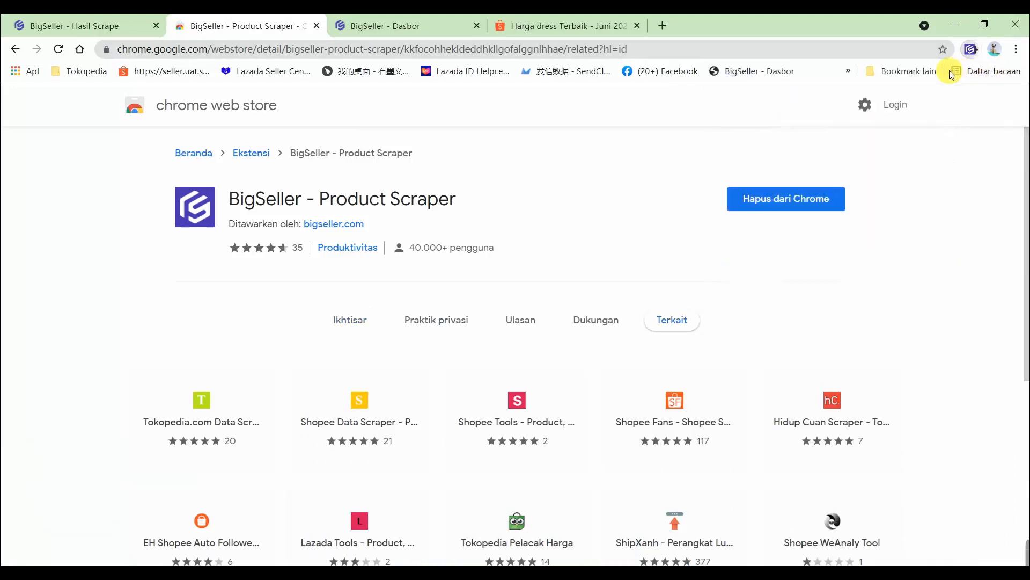
- Switch to Shopee and reload the product search results for "dress"
left_click(548, 23)
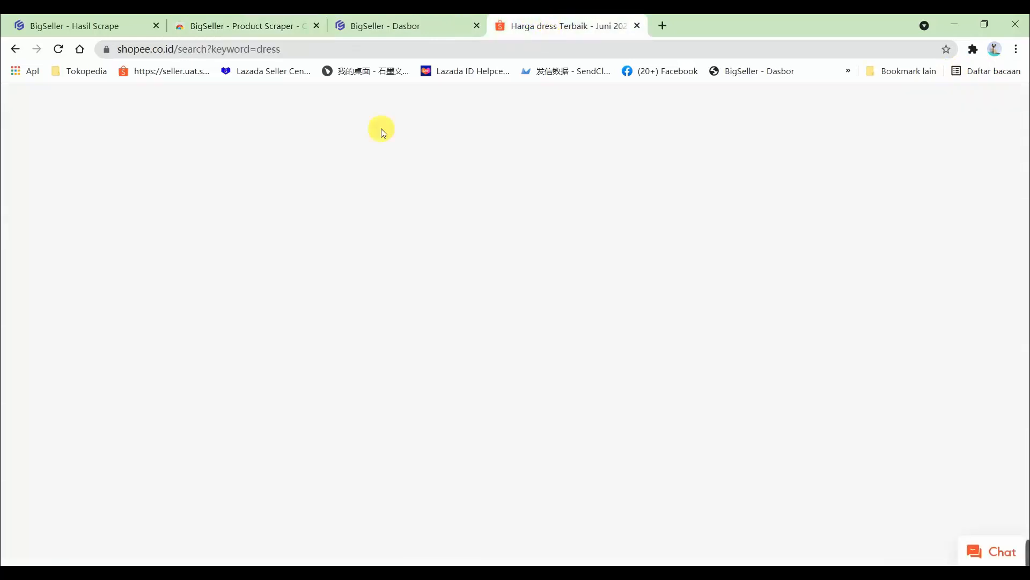
left_click(57, 53)
left_click(314, 152)
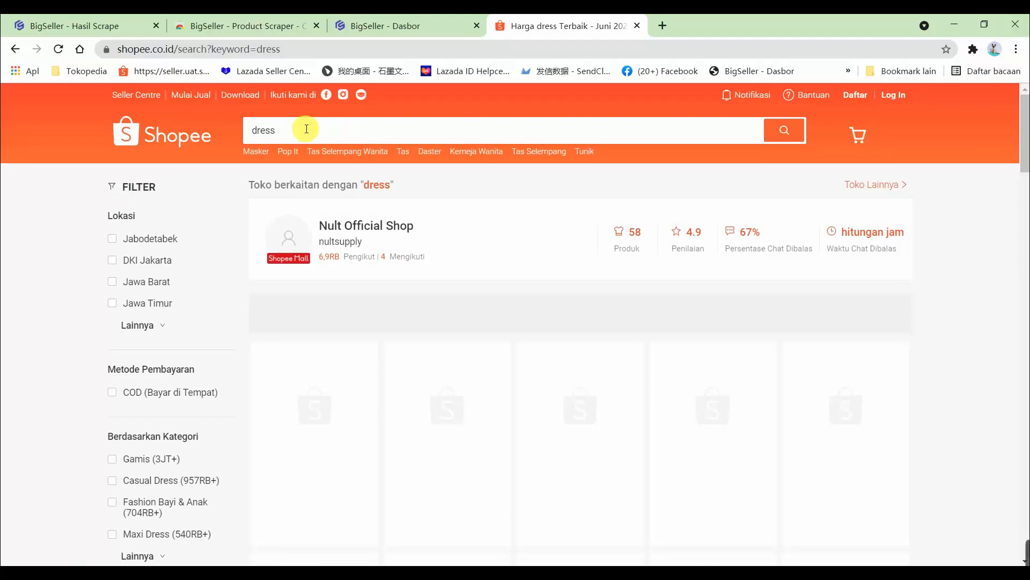
left_click(280, 132)
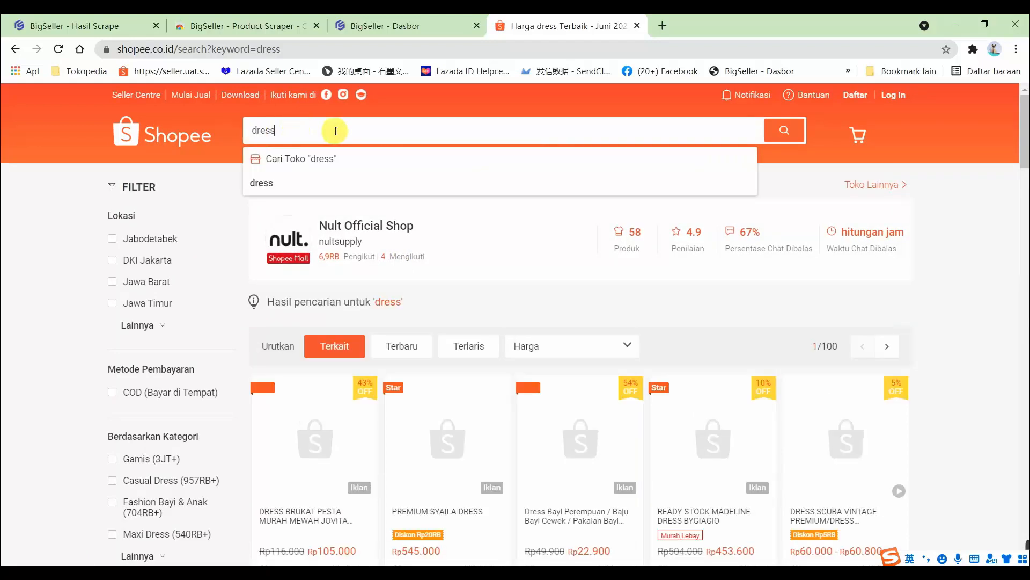
scroll(455, 316, "down", 1)
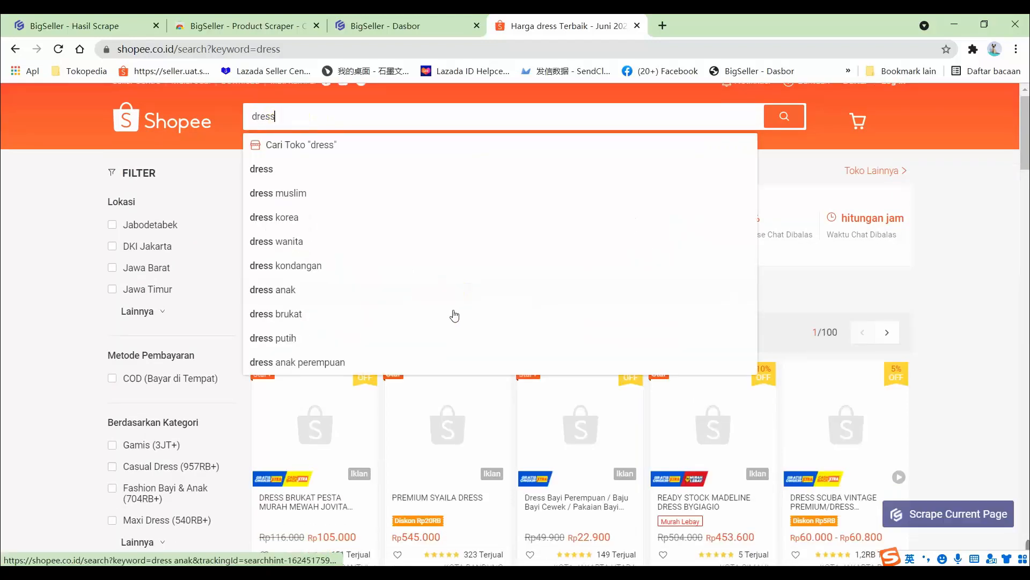
scroll(975, 322, "down", 2)
left_click(976, 324)
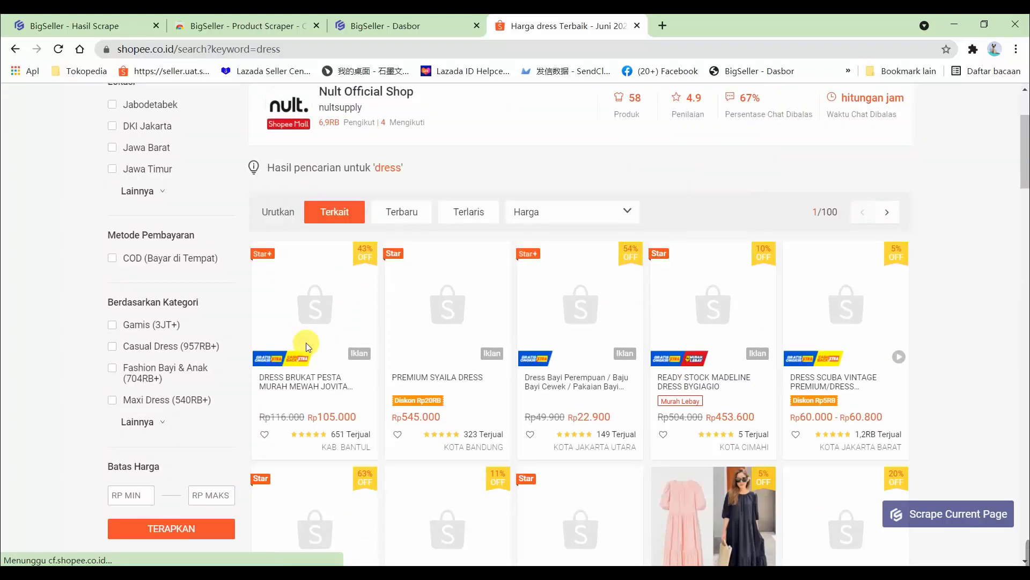
- Scrape each of the five dress products in the first row of the search results to BigSeller
mouse_move(315, 281)
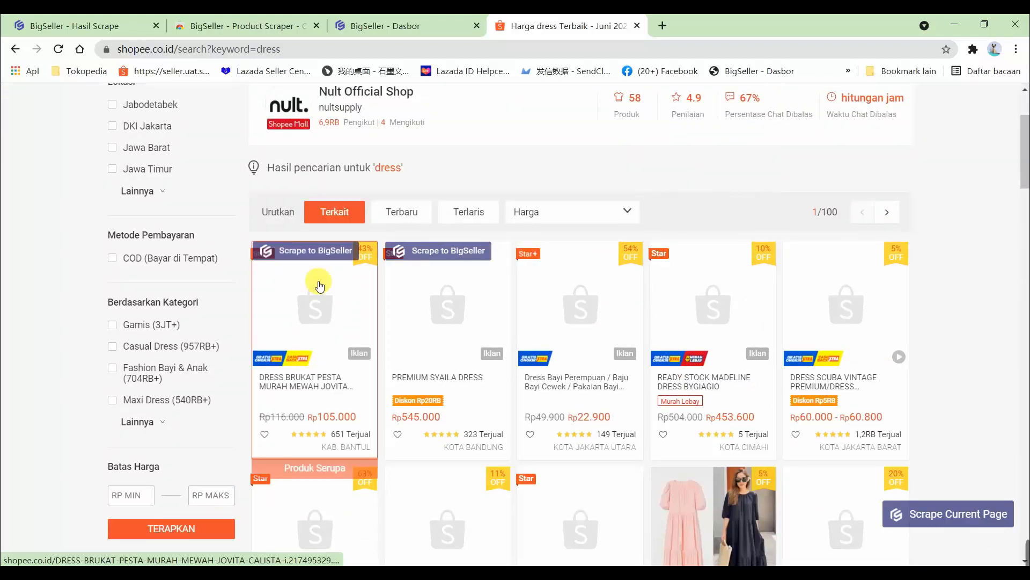
left_click(309, 255)
mouse_move(429, 256)
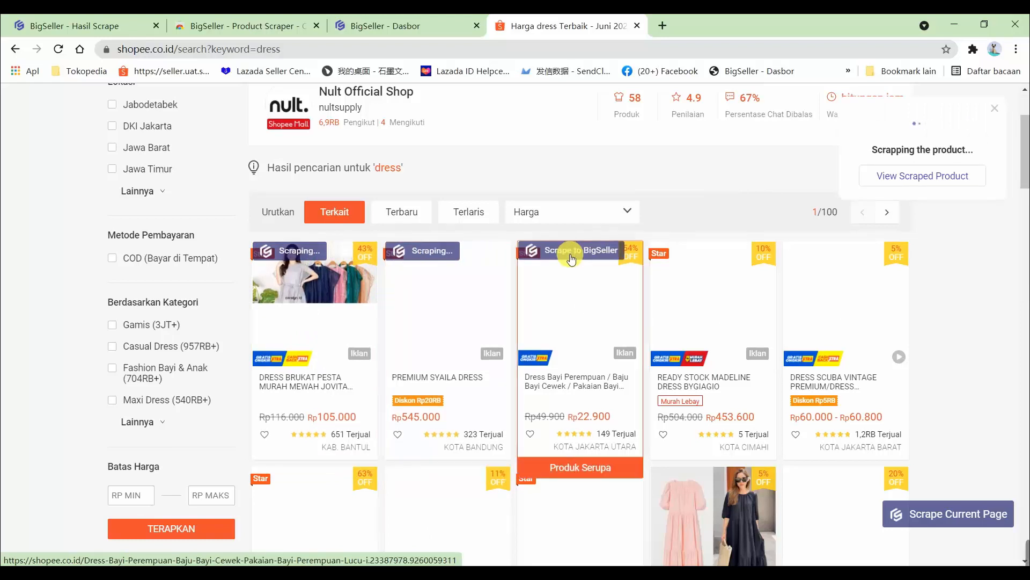
left_click(571, 258)
left_click(713, 253)
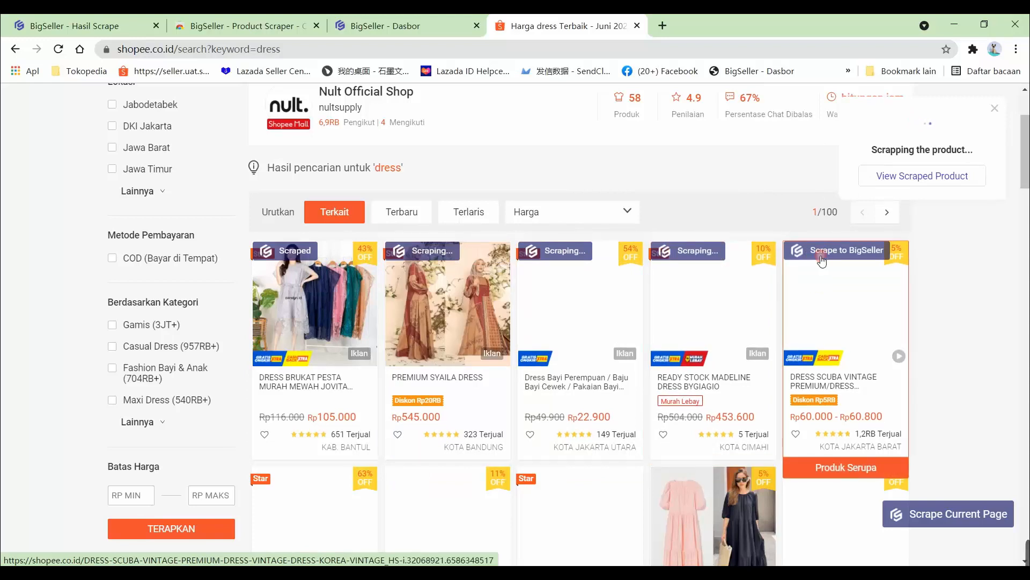
left_click(823, 253)
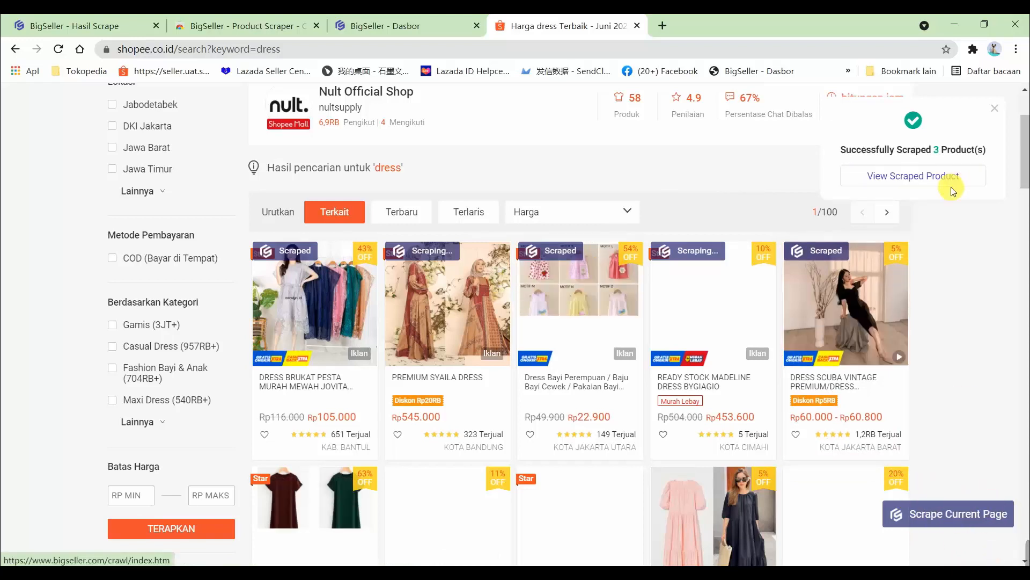
- Open the scraped products in BigSeller and show the Bukalapak stores available for importing READY STOCK MADELINE DRESS BYGIAGIO
left_click(906, 174)
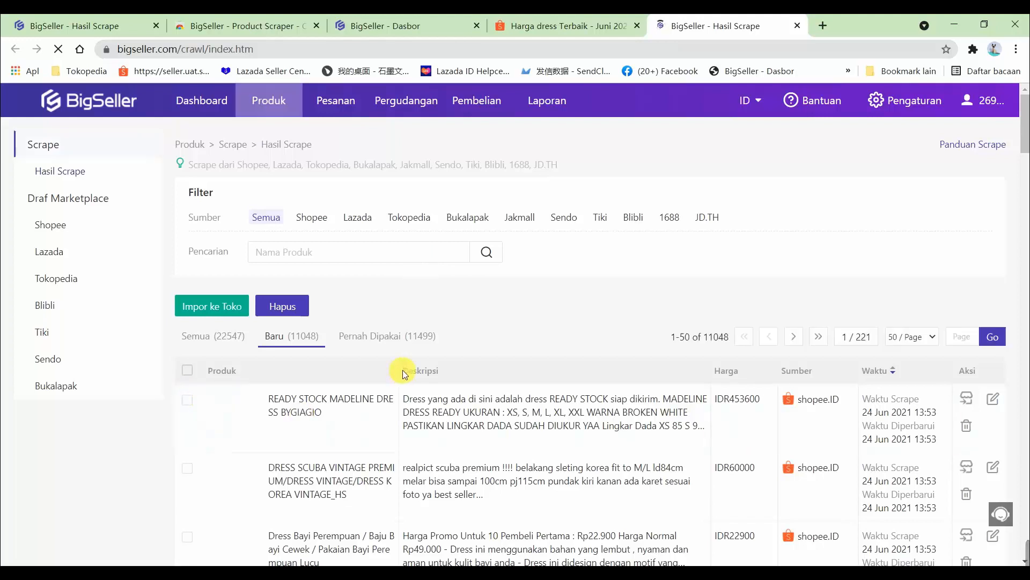
scroll(207, 375, "down", 1)
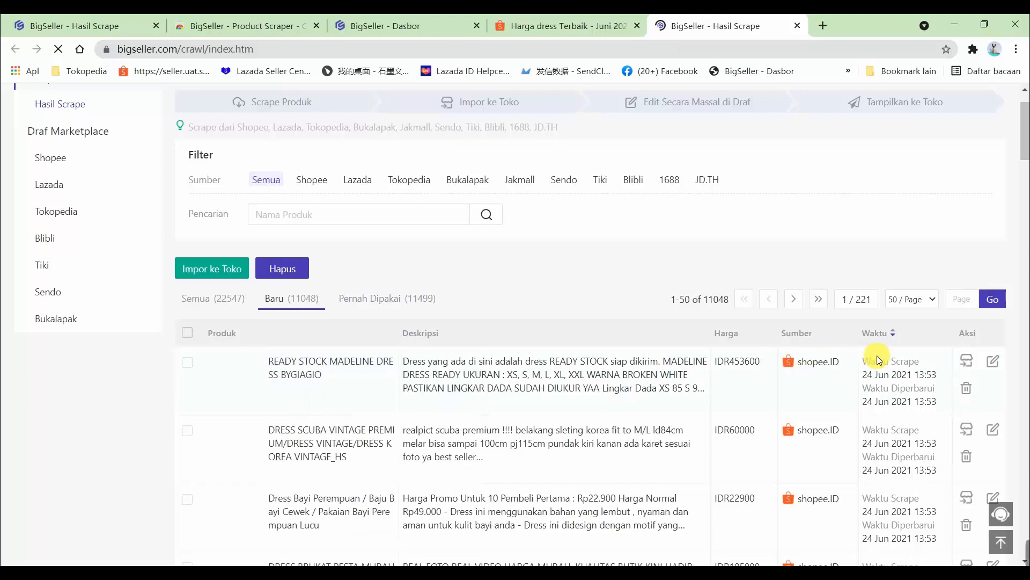
left_click(968, 361)
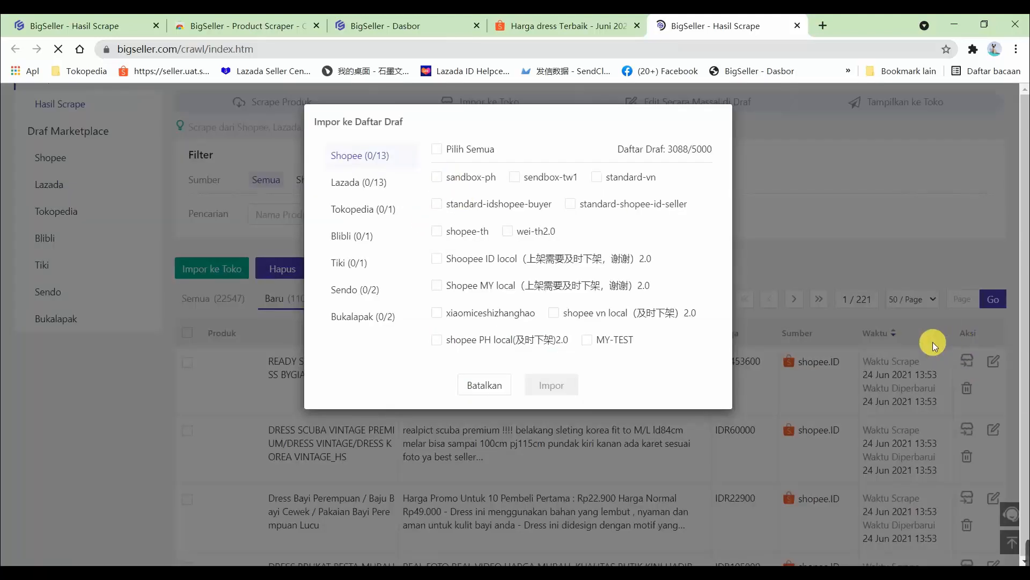
left_click(362, 317)
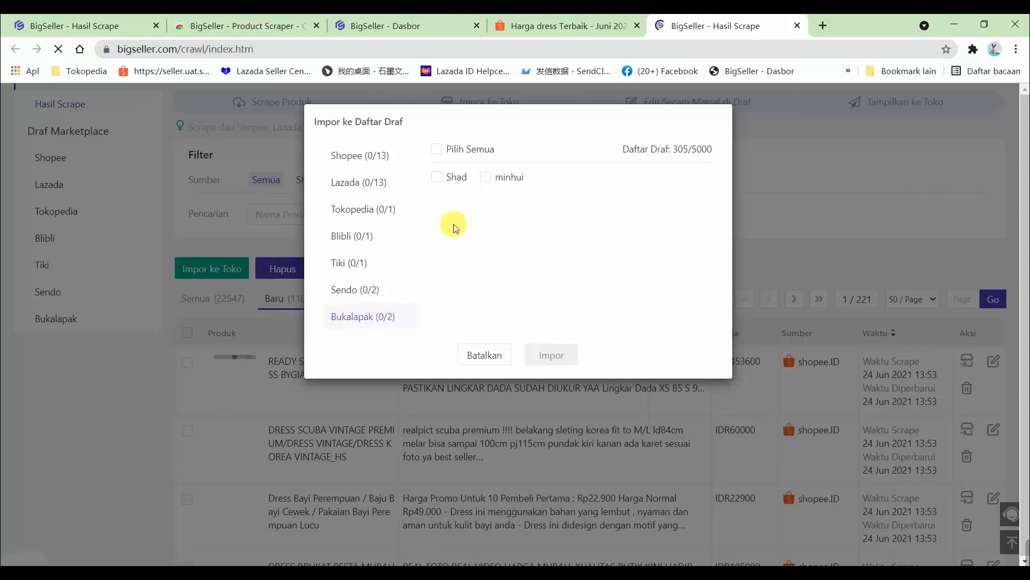
left_click(486, 178)
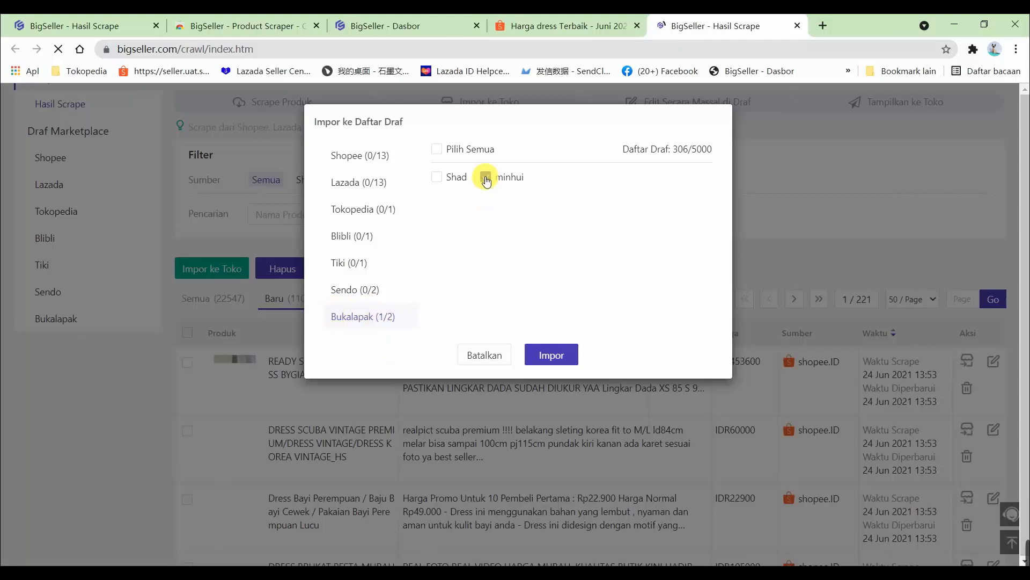
left_click(438, 177)
left_click(443, 151)
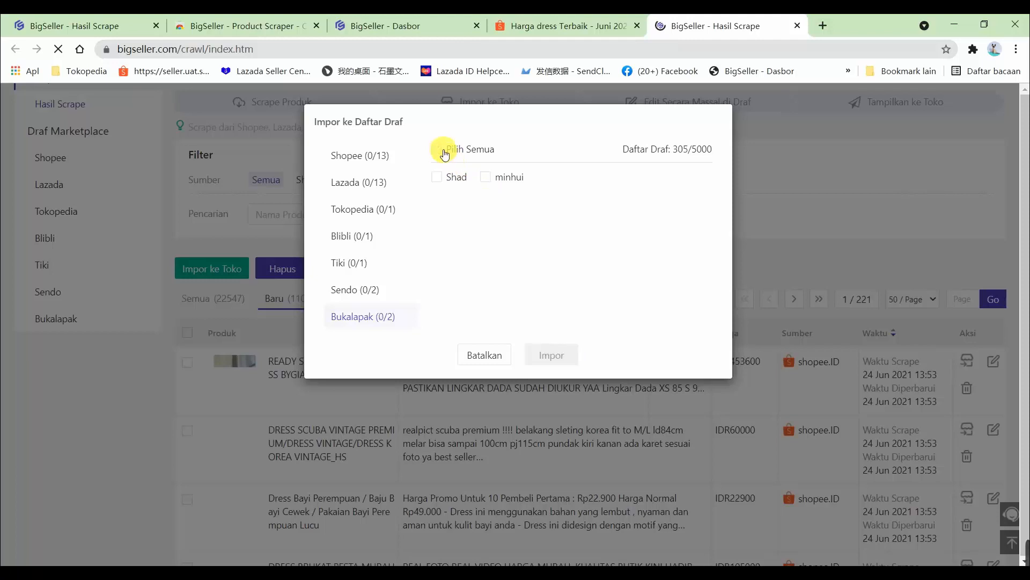
left_click(439, 149)
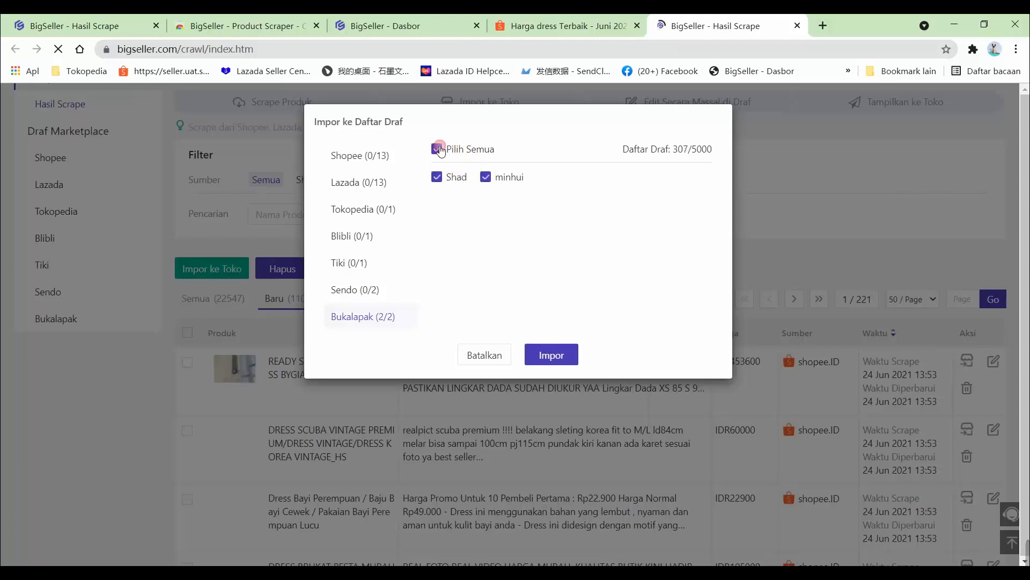
left_click(439, 148)
- Import the Madeline dress into the draft list of the second Bukalapak store and close the import progress
left_click(485, 178)
left_click(560, 357)
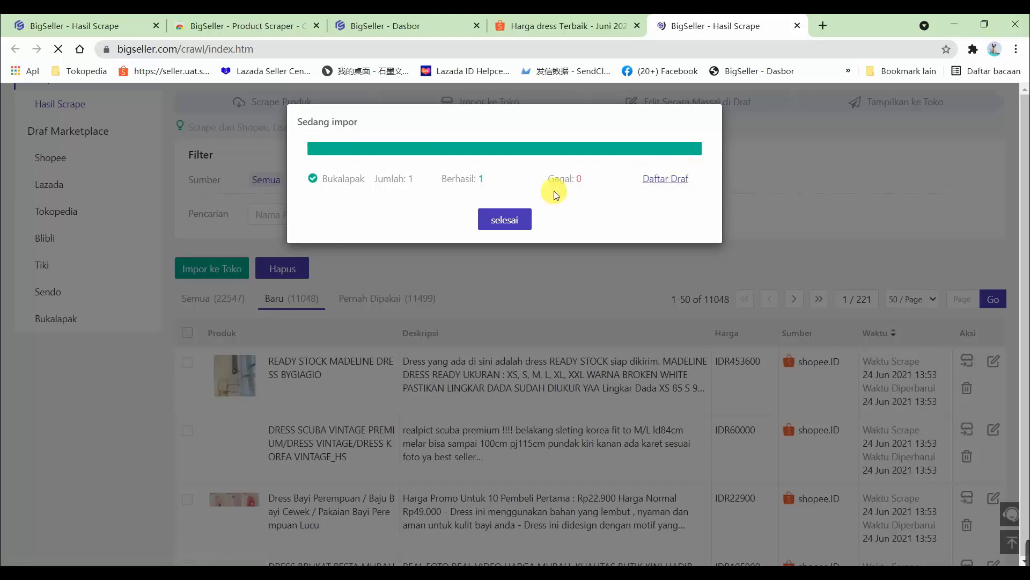
left_click(510, 217)
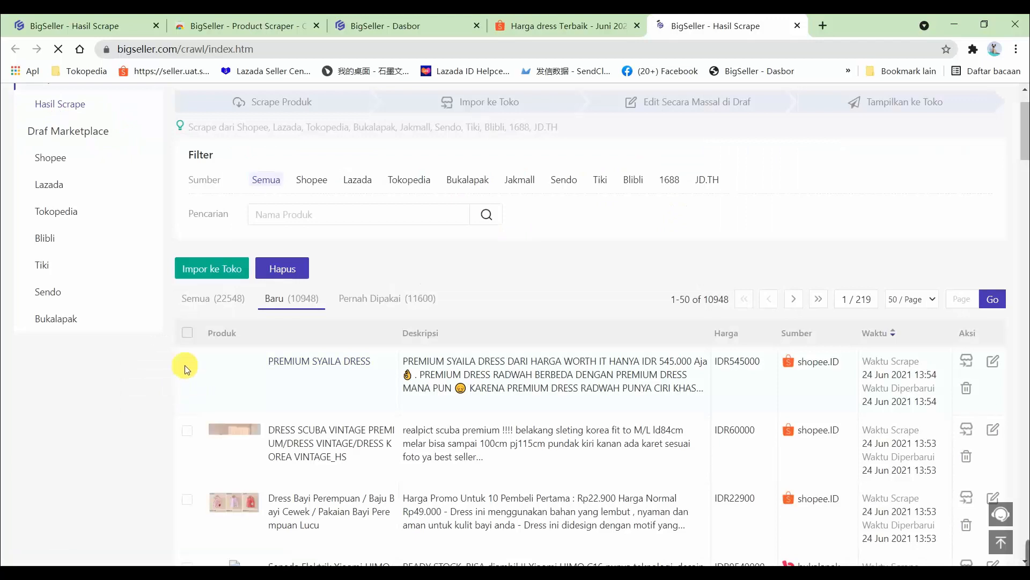
- Select PREMIUM SYAILA DRESS, DRESS SCUBA VINTAGE PREMIUM, Dress Bayi Perempuan and the gray Sepeda Elektrik Xiaomi HIMO C16 in the scraped products list
left_click(187, 430)
left_click(188, 466)
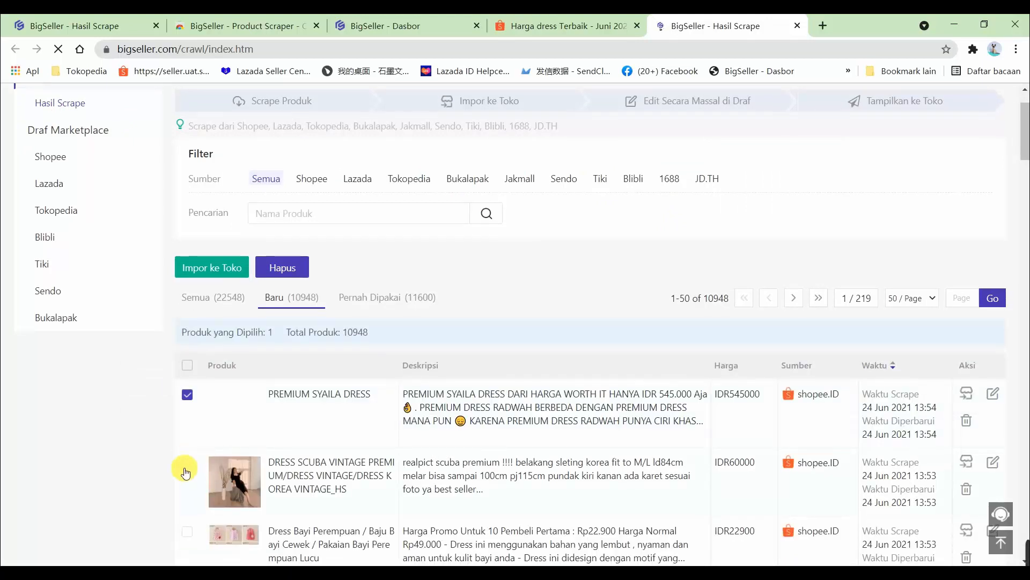
scroll(185, 472, "down", 3)
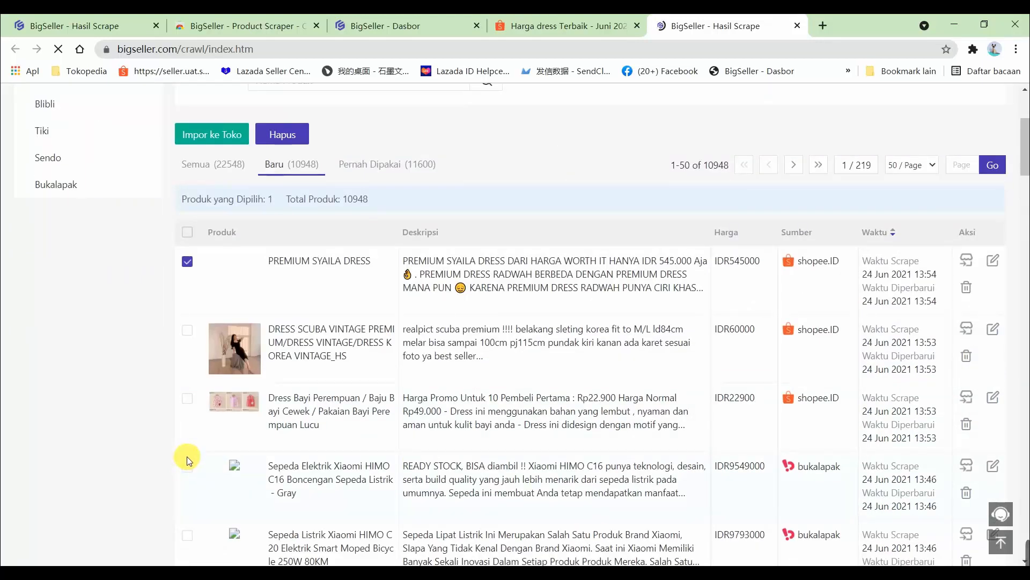
left_click(187, 465)
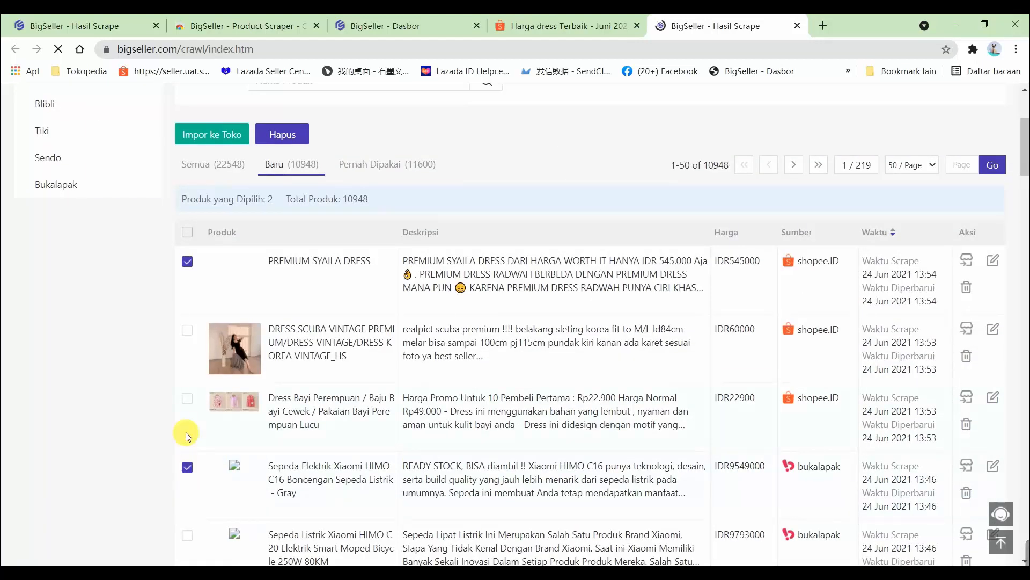
left_click(185, 402)
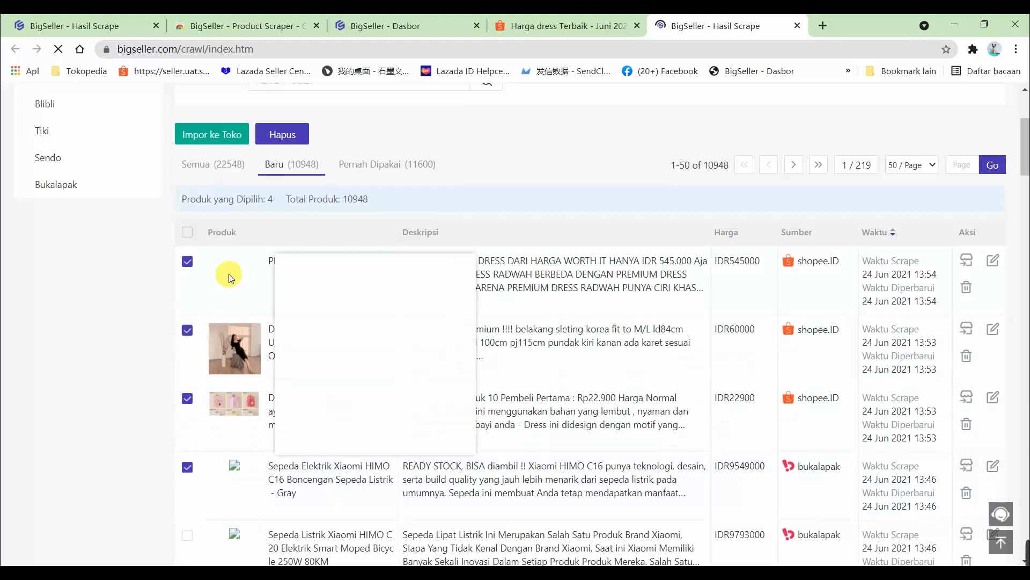
- Import the selected scraped products into the draft list of the second Bukalapak store
left_click(215, 141)
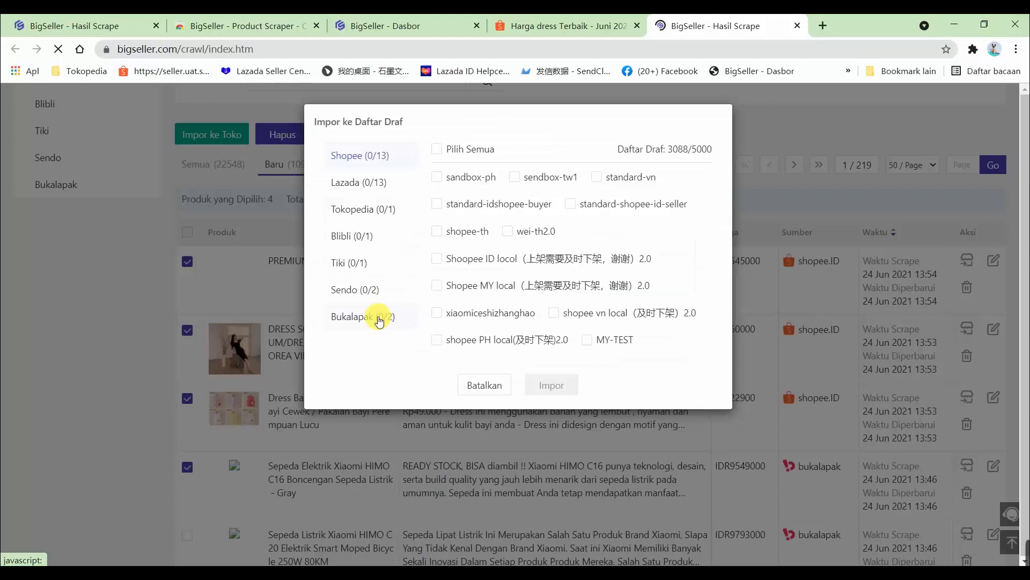
left_click(380, 319)
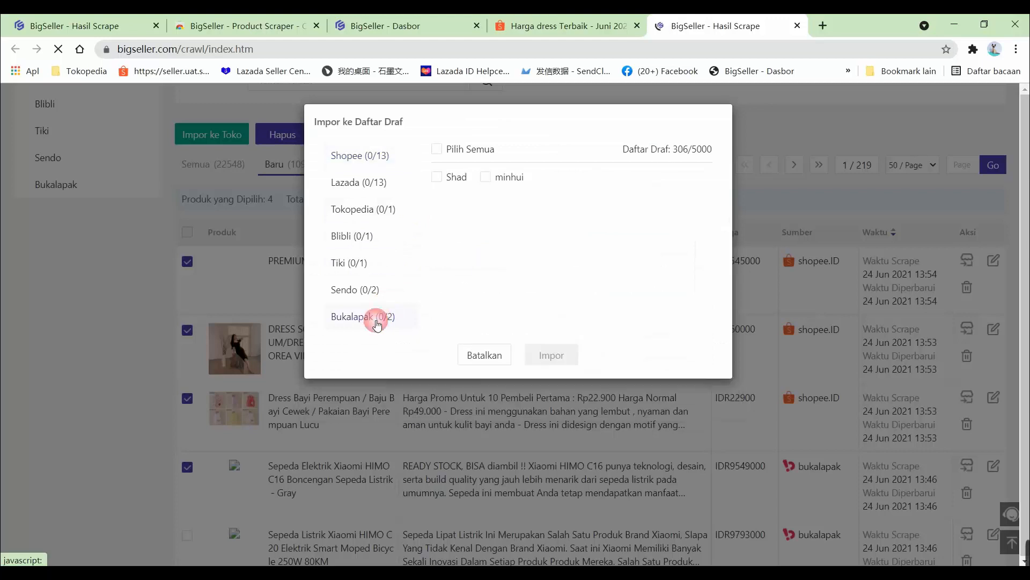
left_click(485, 176)
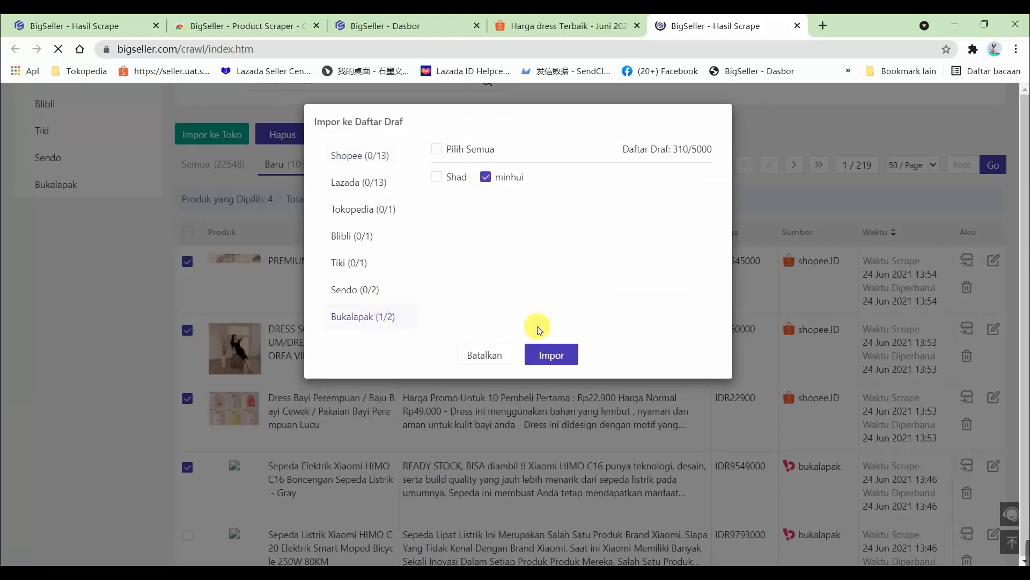
left_click(563, 361)
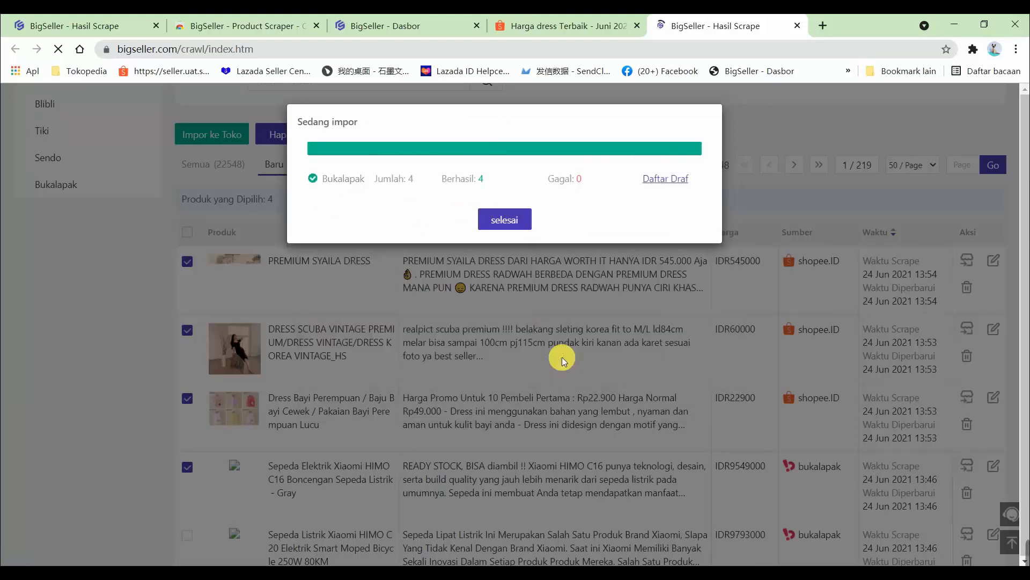
- Open the Bukalapak draft list and look over the imported bike and dress products
left_click(665, 179)
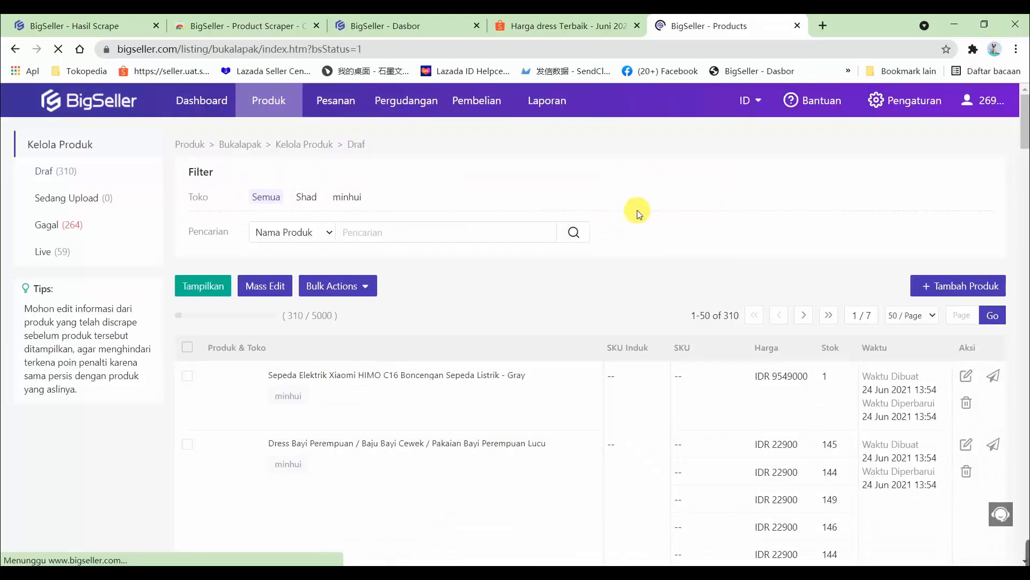
double_click(224, 143)
scroll(472, 314, "down", 5)
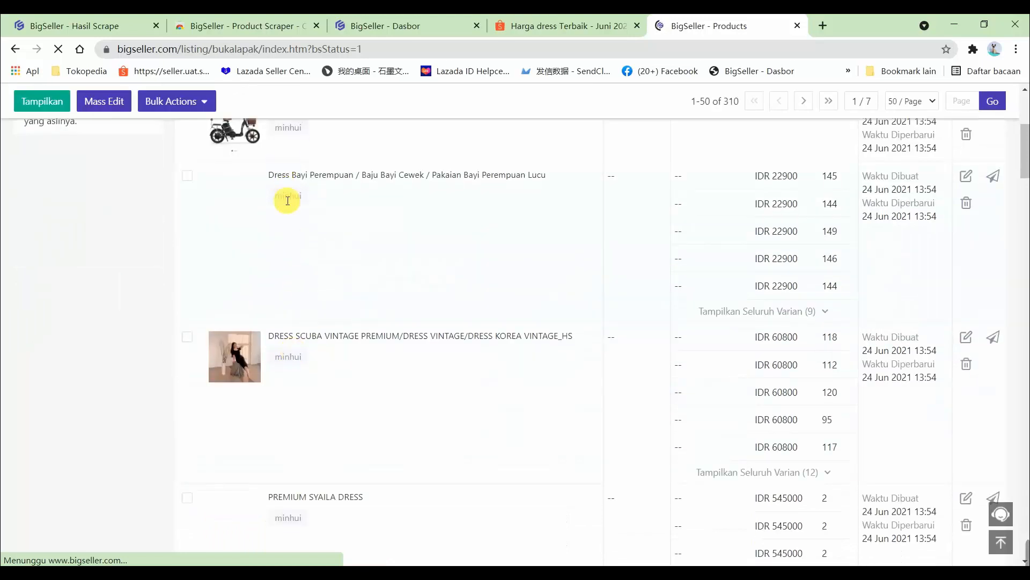
scroll(305, 303, "up", 3)
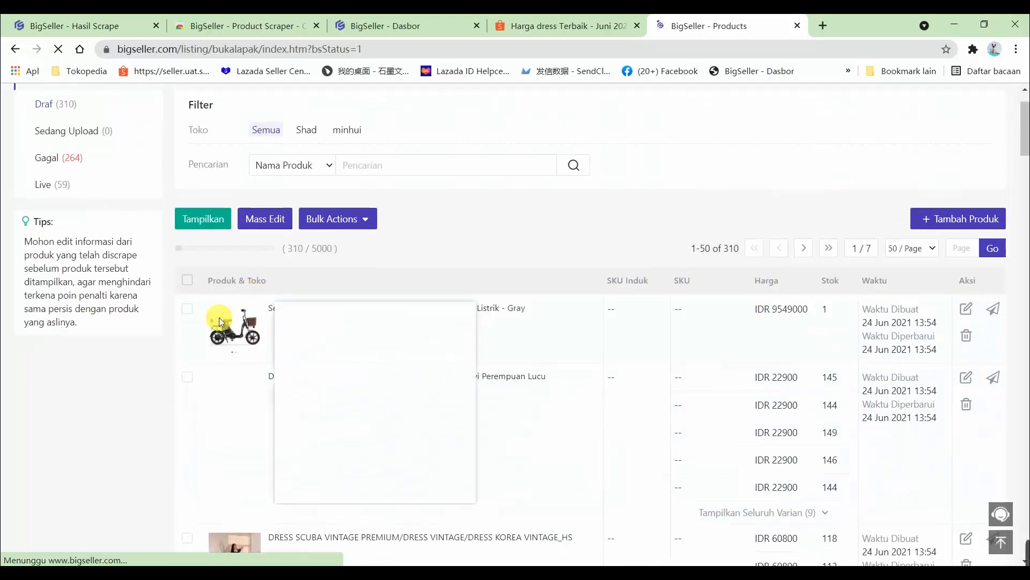
scroll(242, 438, "down", 4)
scroll(212, 424, "down", 1)
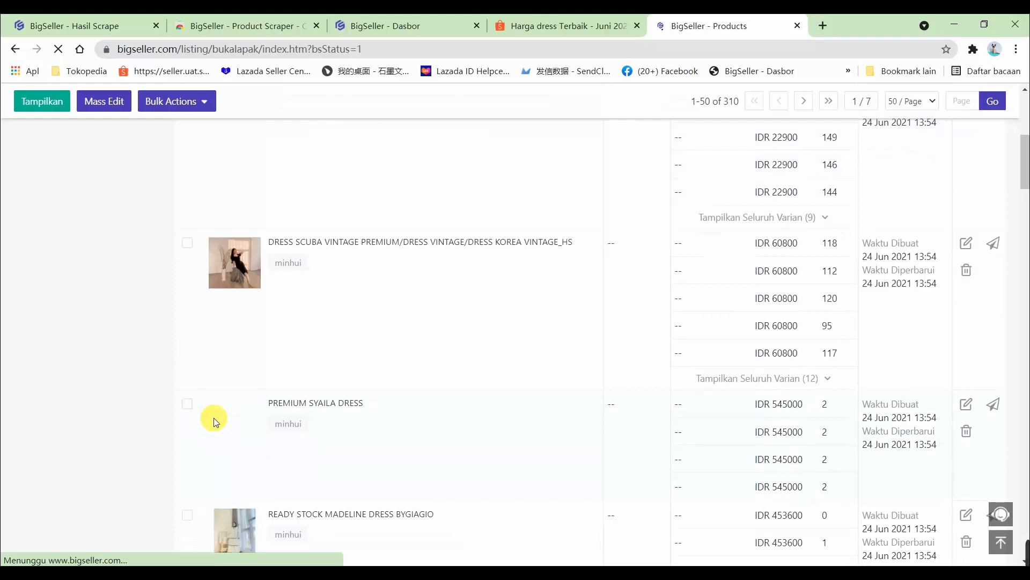
scroll(213, 422, "up", 10)
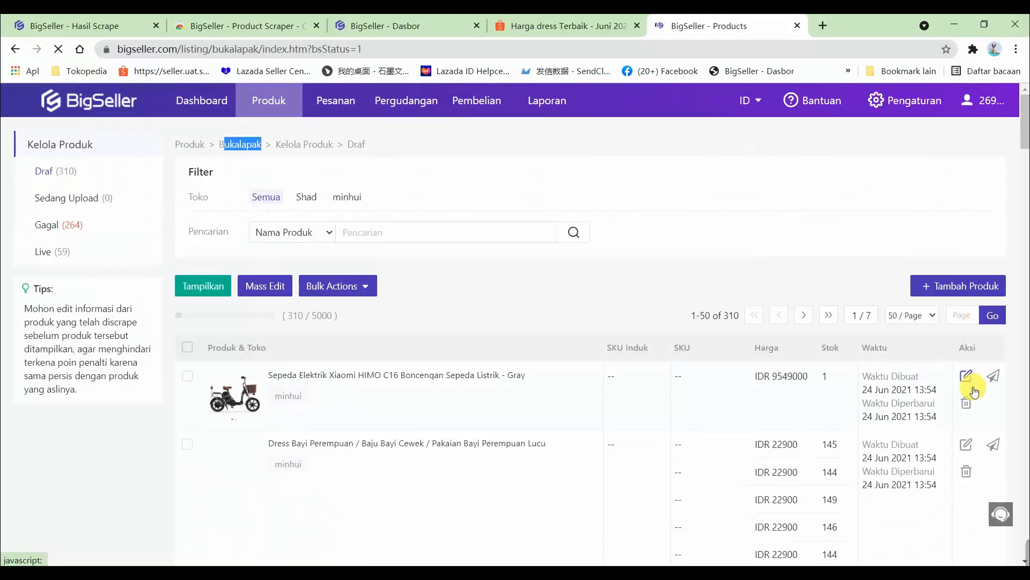
- Save the Sepeda Lipat category mapping for the Xiaomi HIMO C16 draft to open its edit page, and return to the draft list
left_click(968, 379)
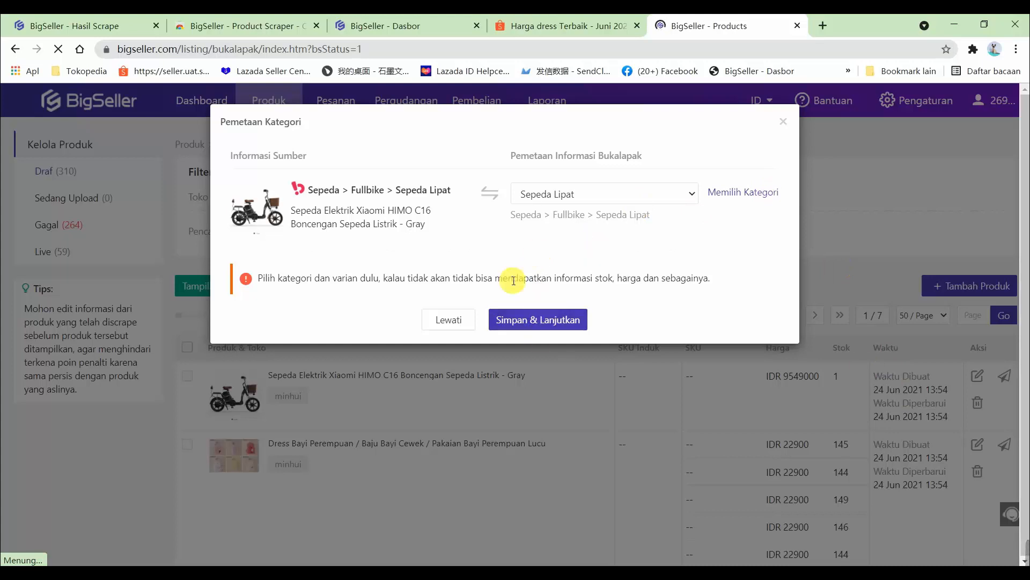
left_click(574, 326)
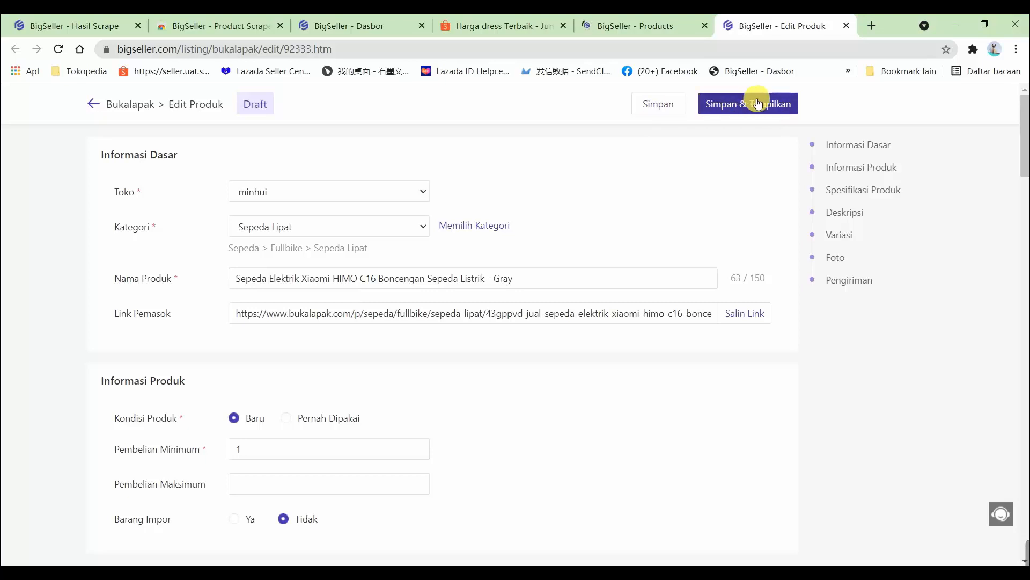
left_click(652, 27)
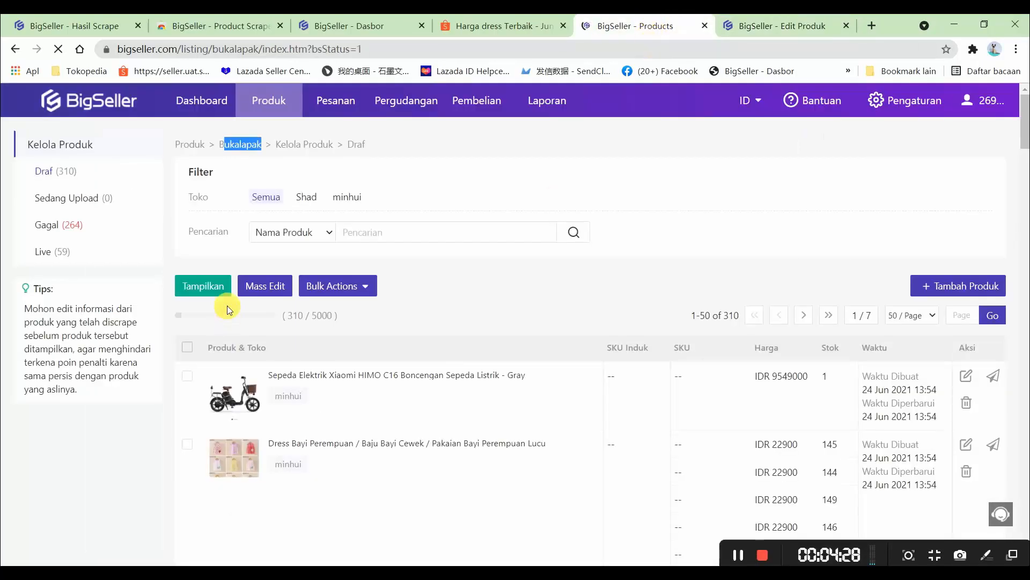
- Select the newly imported bike and dress drafts in the Bukalapak list and start a mass edit of them
left_click(193, 381)
left_click(187, 479)
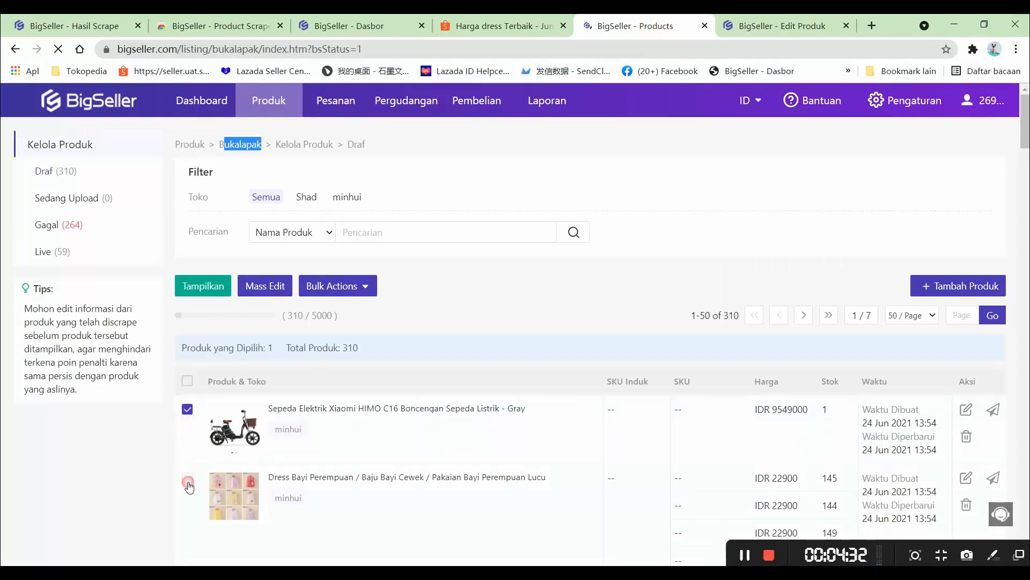
scroll(187, 472, "down", 5)
left_click(187, 372)
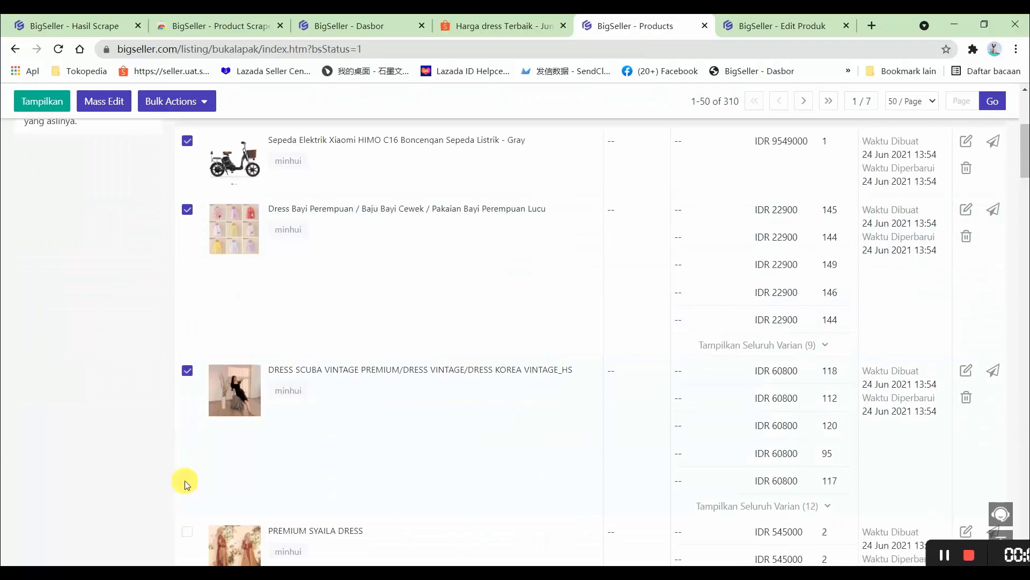
left_click(187, 531)
scroll(187, 528, "down", 5)
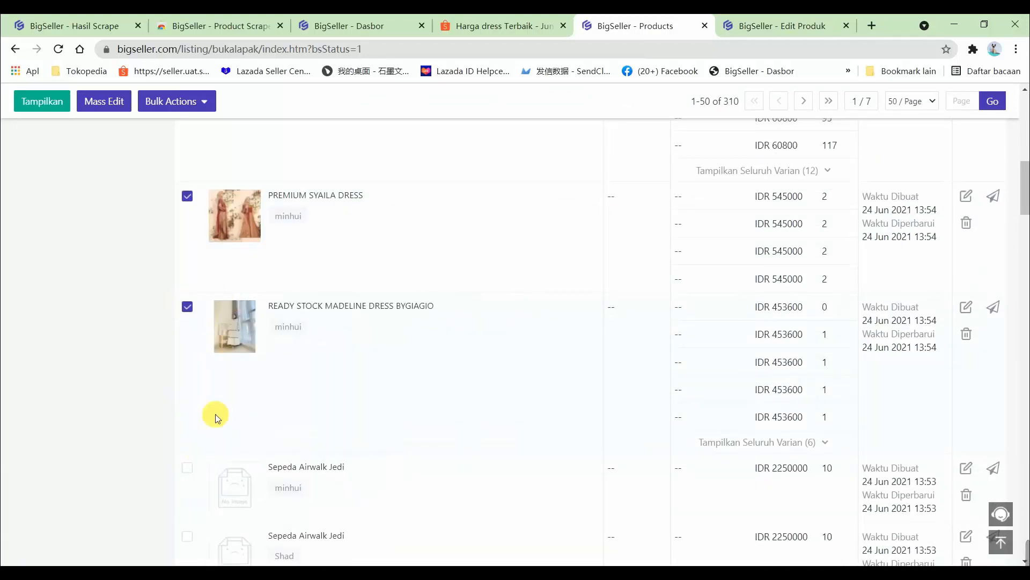
scroll(272, 276, "up", 10)
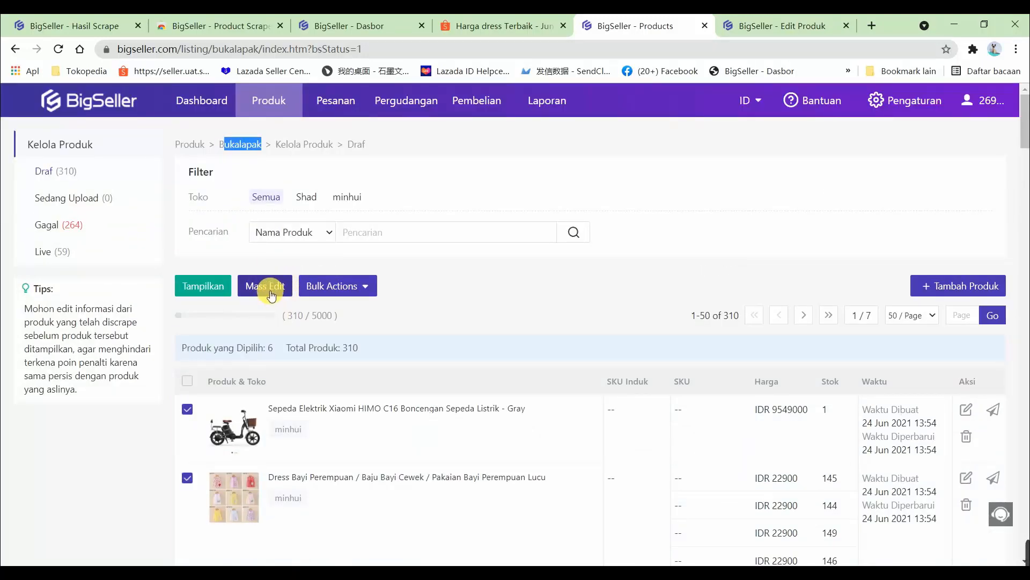
left_click(271, 287)
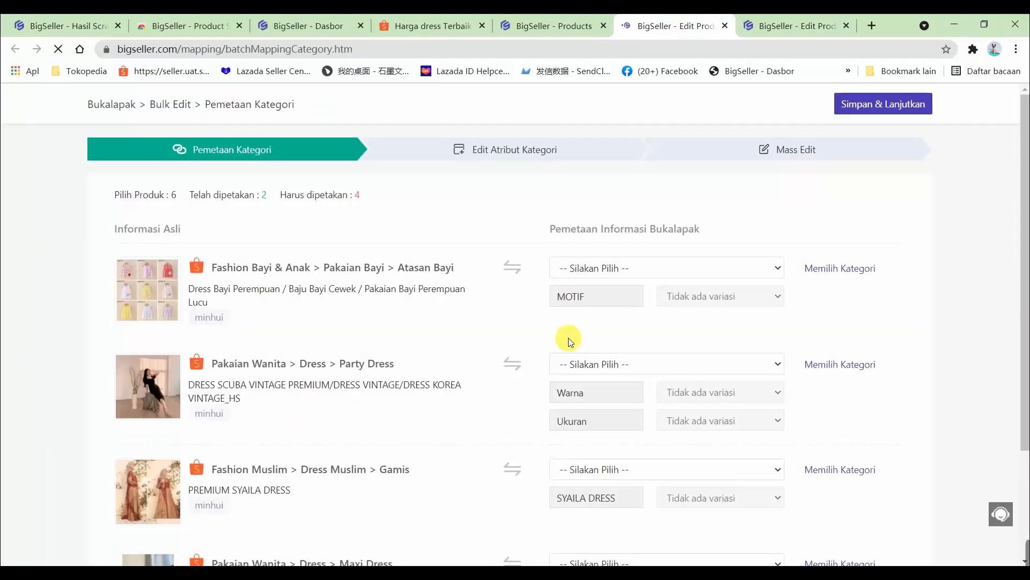
- Examine the original Shopee category of each dress product against its Bukalapak category mapping in the bulk edit
scroll(464, 340, "down", 5)
scroll(368, 413, "up", 5)
scroll(238, 272, "down", 2)
scroll(240, 275, "down", 2)
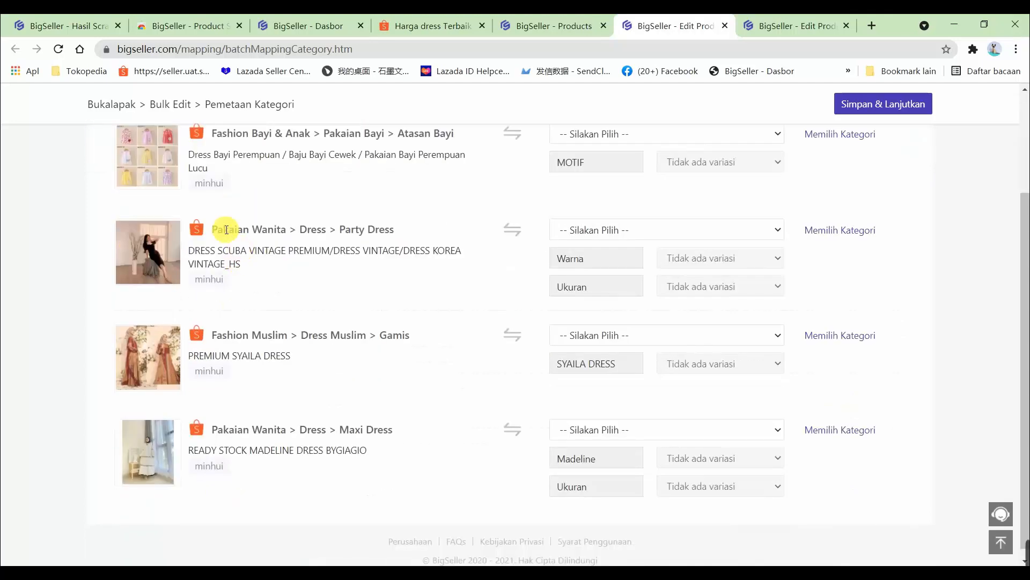
left_click_drag(223, 231, 395, 232)
left_click_drag(262, 334, 410, 336)
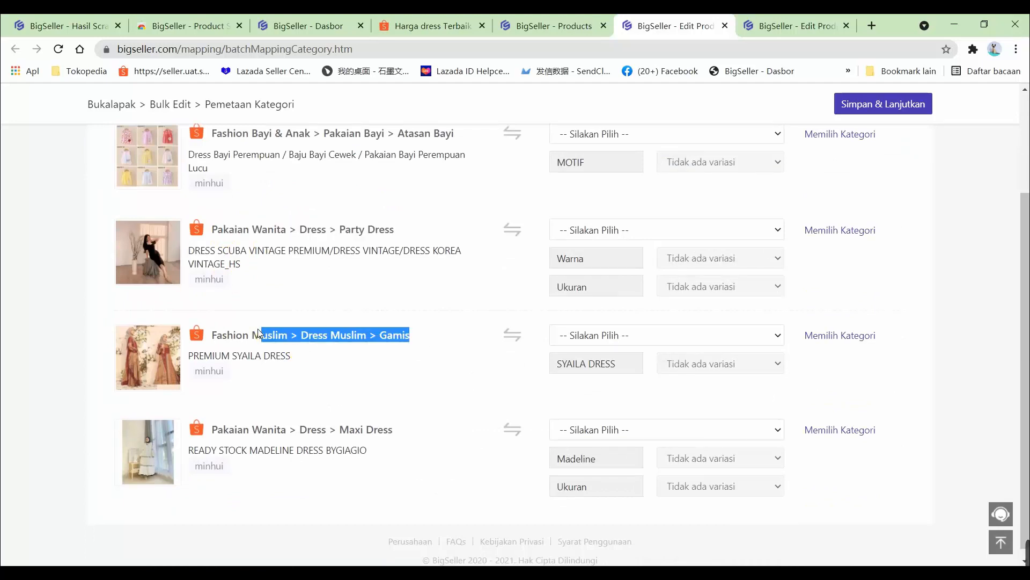
triple_click(269, 417)
scroll(390, 380, "up", 3)
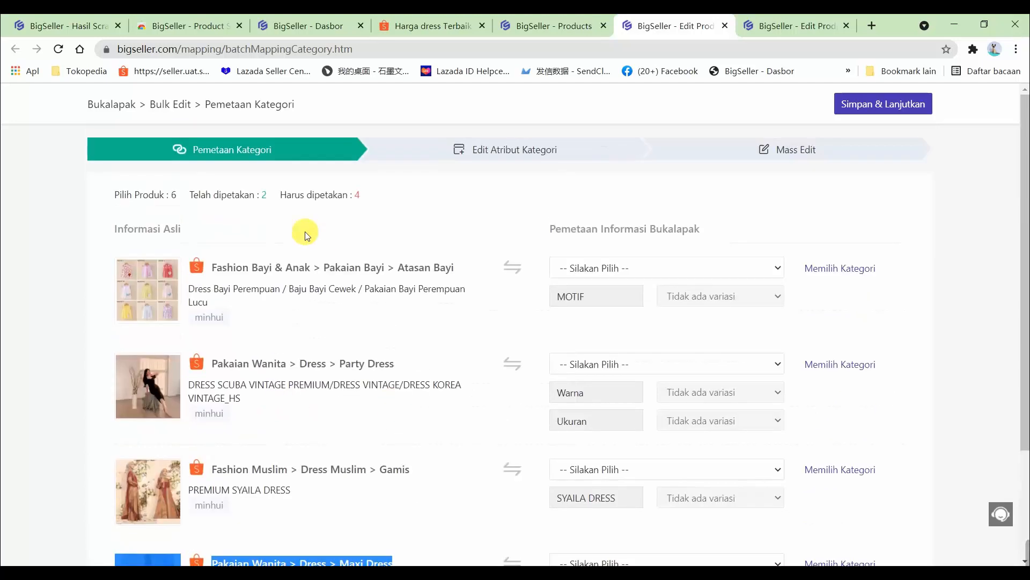
left_click(370, 307)
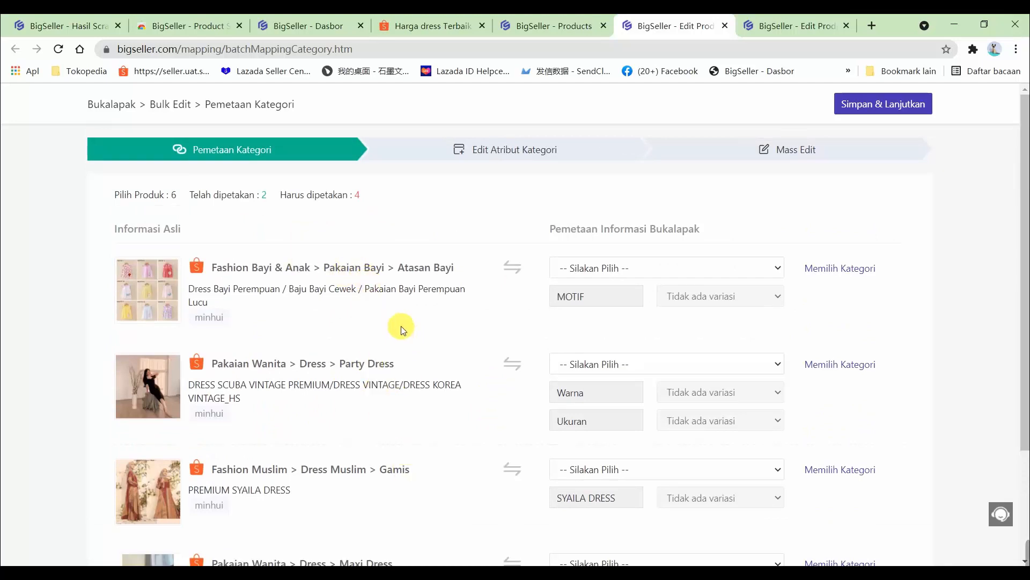
scroll(421, 405, "down", 3)
scroll(401, 293, "up", 3)
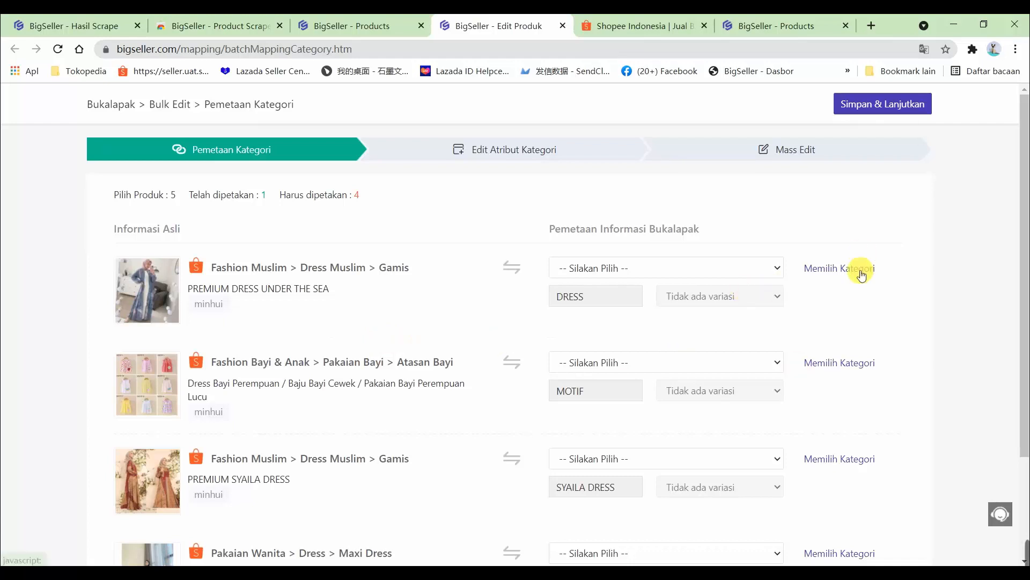
- Try to find a Bukalapak category for PREMIUM DRESS UNDER THE SEA by searching for "gamis", and leave the category selection
left_click(812, 269)
left_click(348, 146)
type("ga")
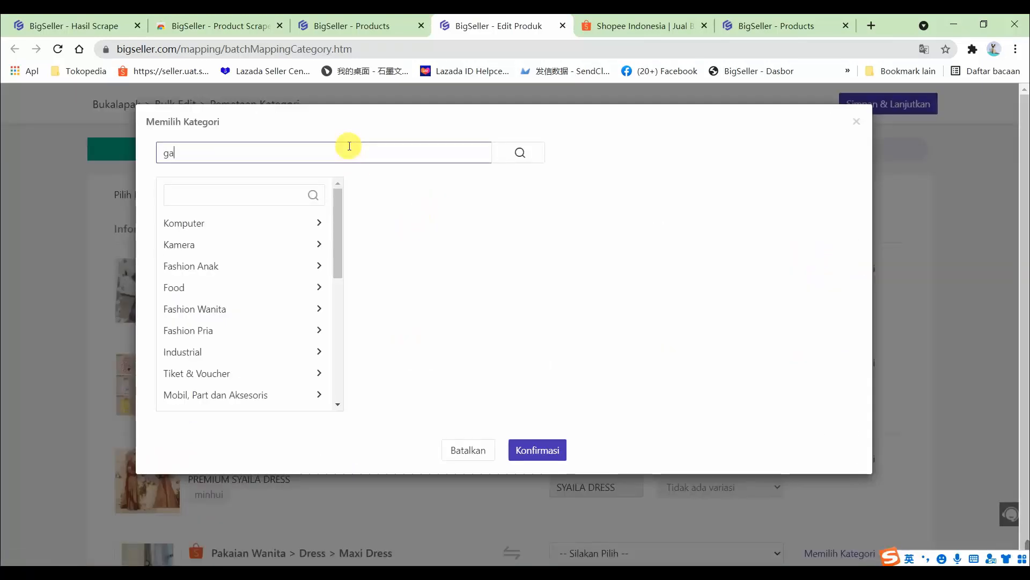
type("mis")
key("Return")
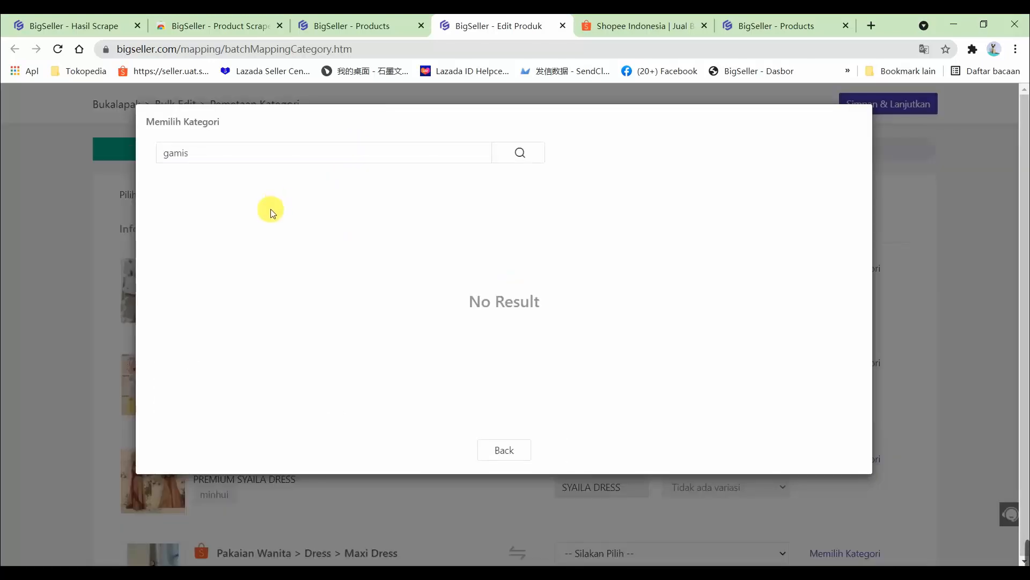
left_click(506, 457)
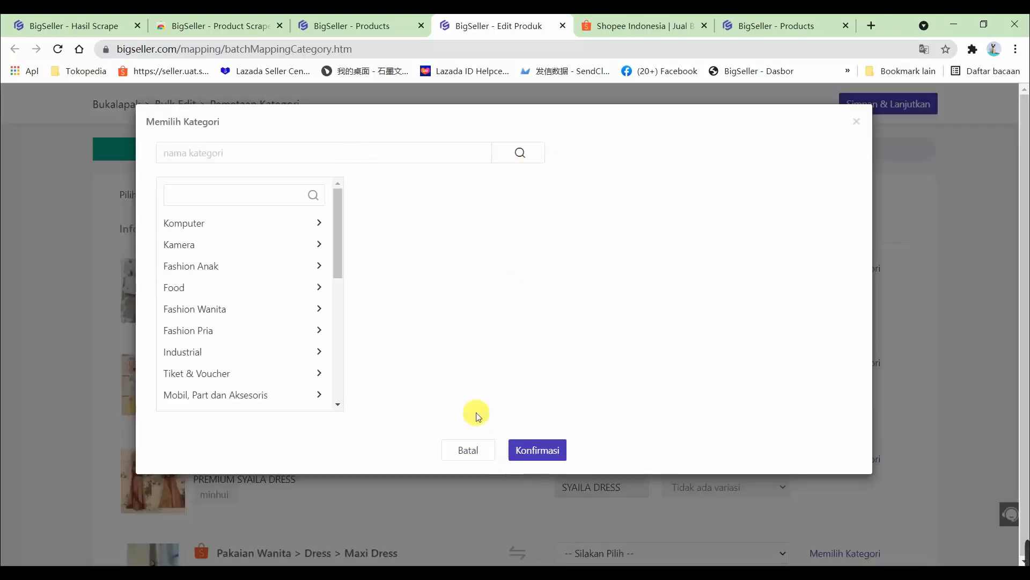
left_click(466, 449)
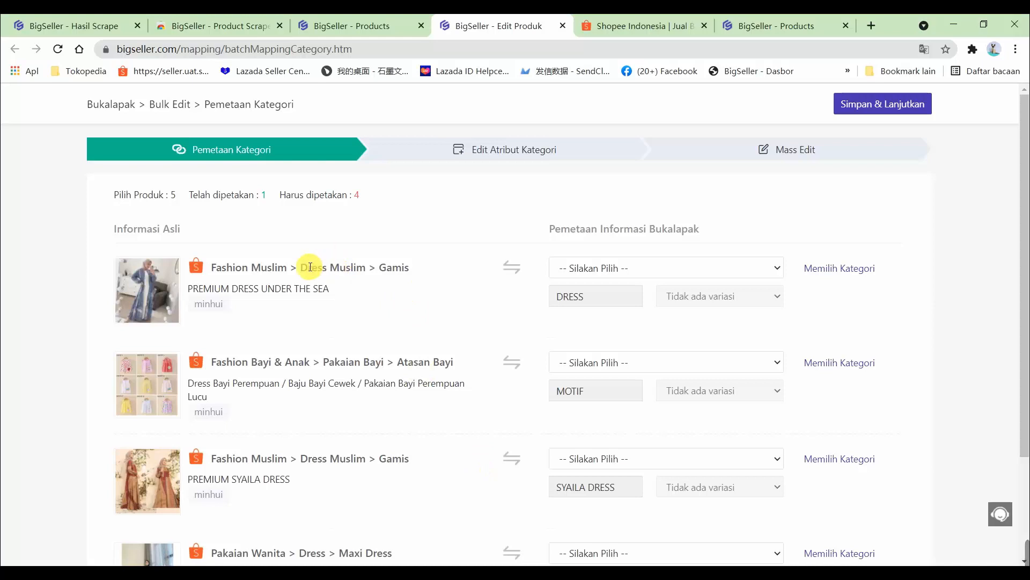
- Search the Bukalapak categories for PREMIUM DRESS UNDER THE SEA with "Dress Muslim", and shorten the search to "Muslim"
left_click_drag(300, 267, 351, 268)
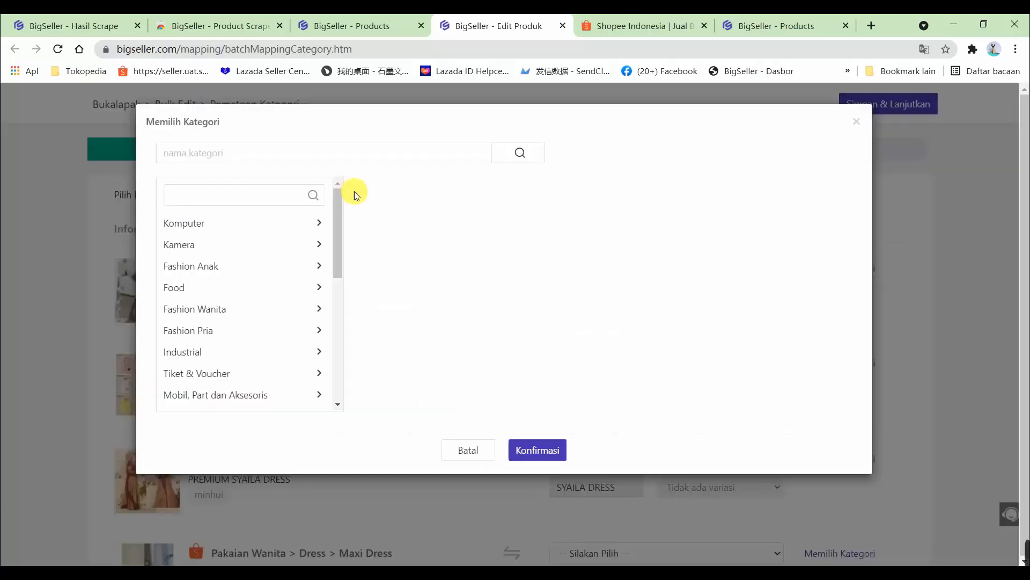
left_click(248, 152)
type("Dress Muslim")
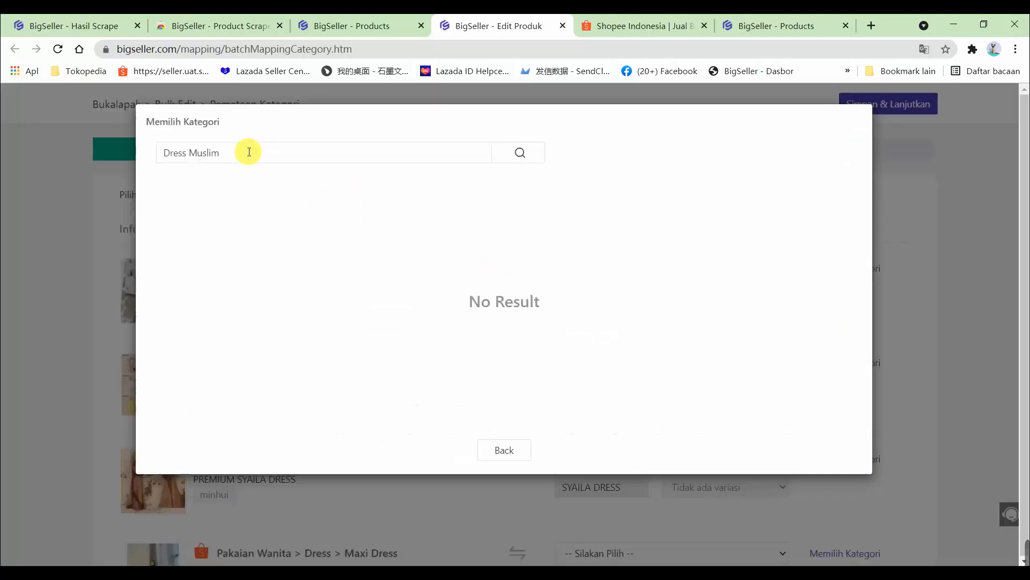
left_click_drag(164, 152, 183, 151)
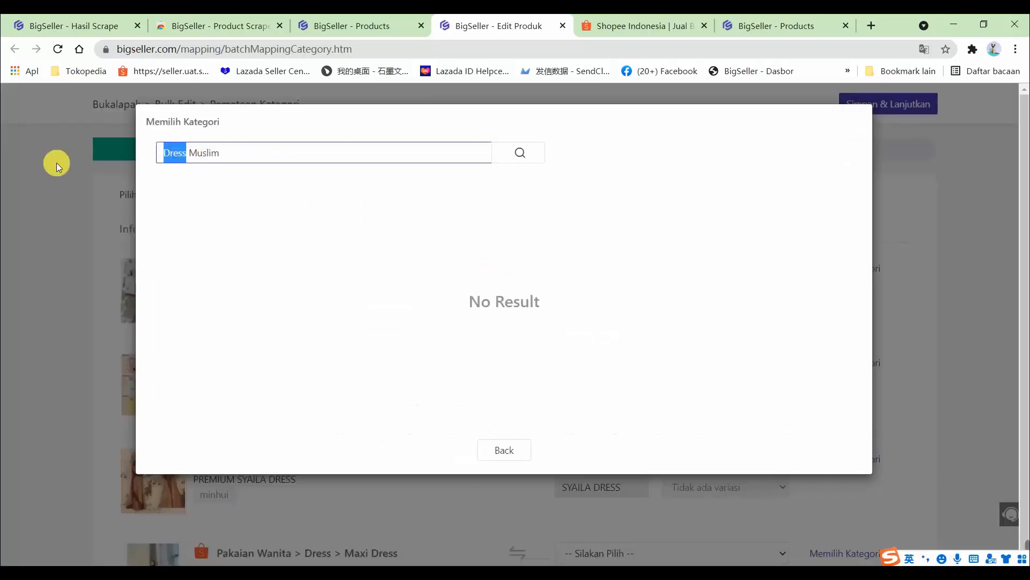
key("BackSpace")
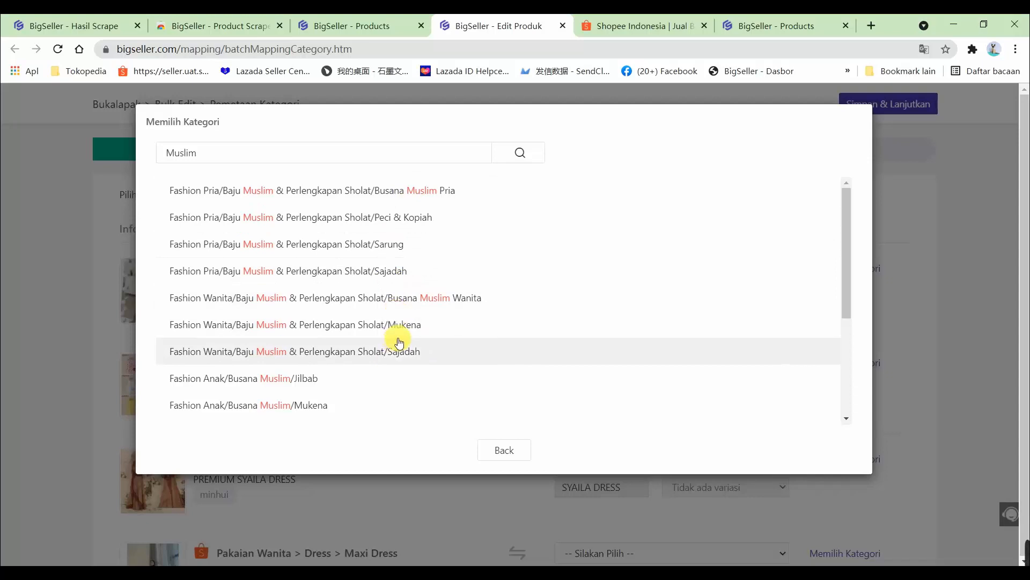
- Review the matching Muslim categories and assign Busana Muslim Pria under Fashion Pria to PREMIUM DRESS UNDER THE SEA
scroll(344, 365, "down", 2)
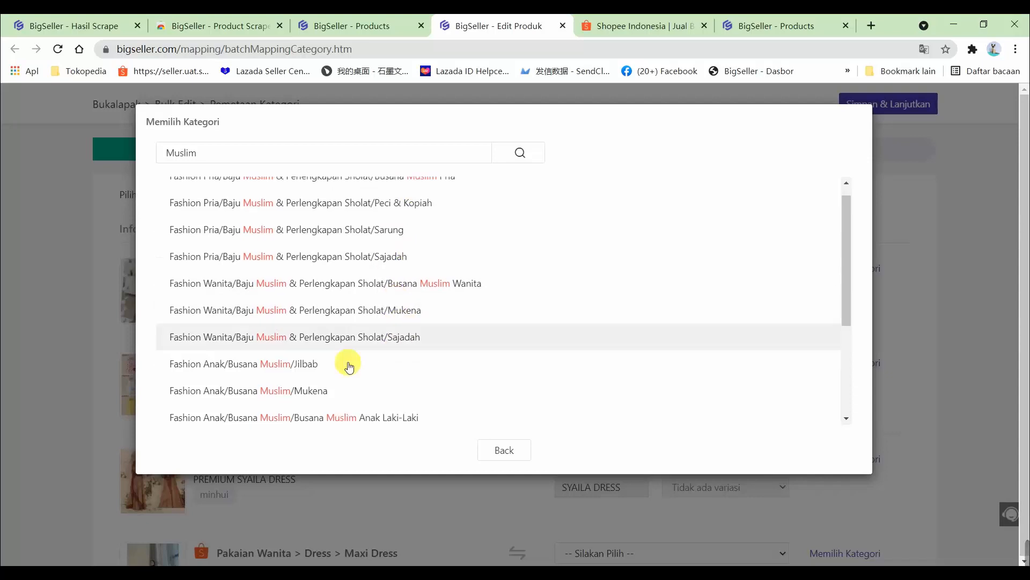
scroll(334, 384, "down", 2)
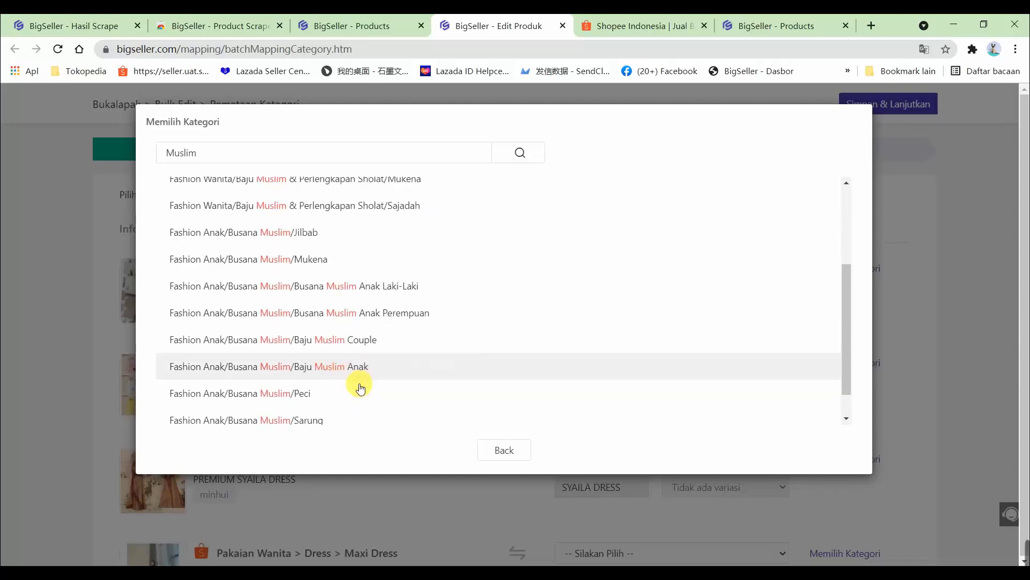
scroll(376, 370, "up", 4)
scroll(385, 349, "down", 3)
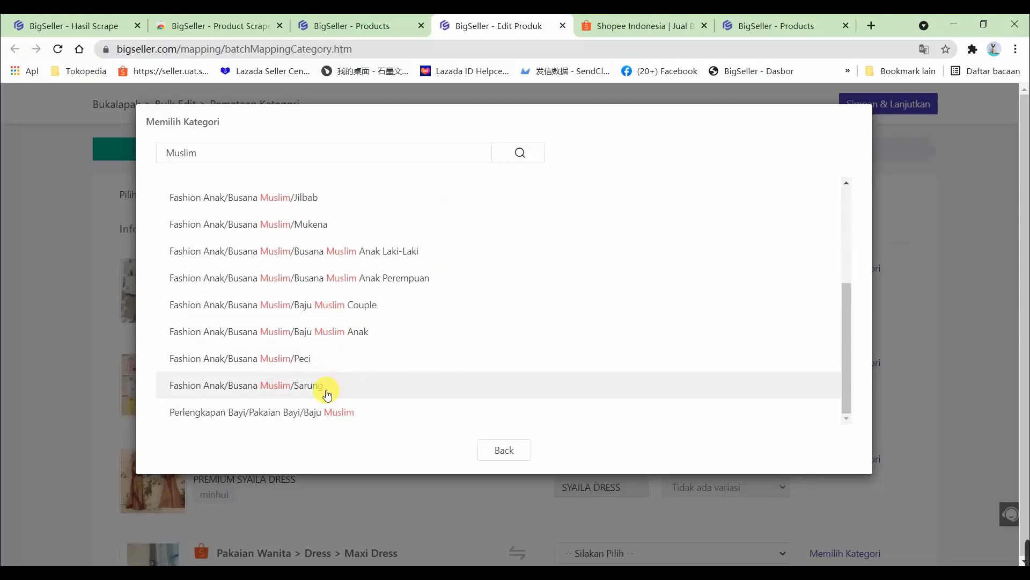
scroll(402, 268, "up", 3)
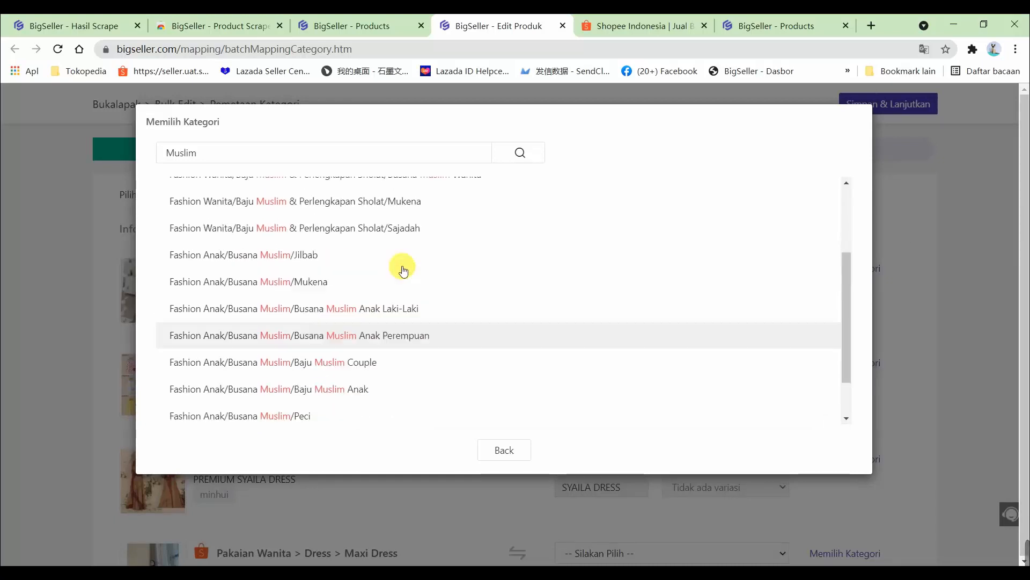
left_click(427, 189)
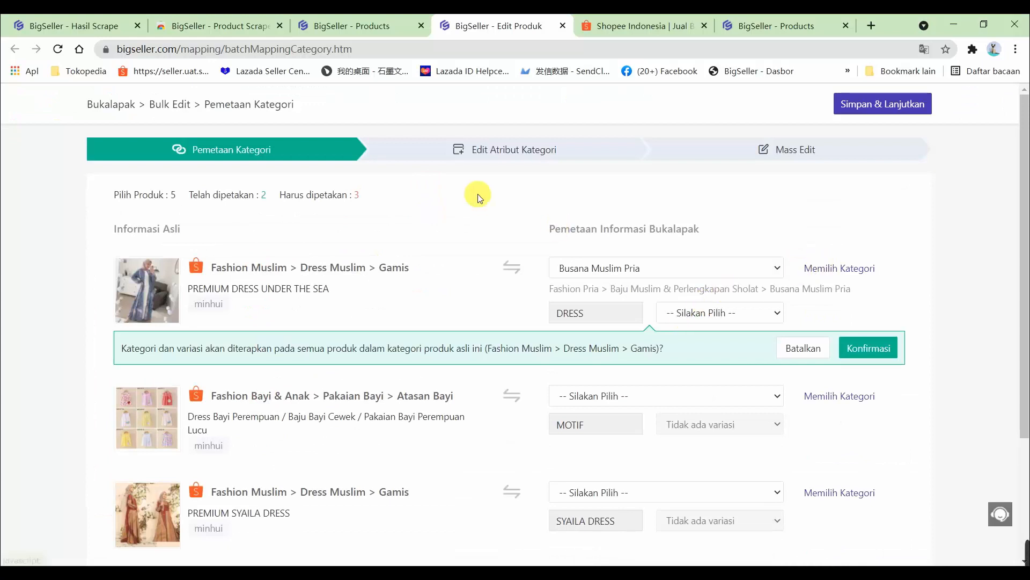
- Search categories for "Muslim", map PREMIUM DRESS UNDER THE SEA to Busana Muslim Wanita under Fashion Wanita, and set its DRESS variation to ukuran
left_click(821, 268)
left_click(373, 157)
type("Dress Muslim")
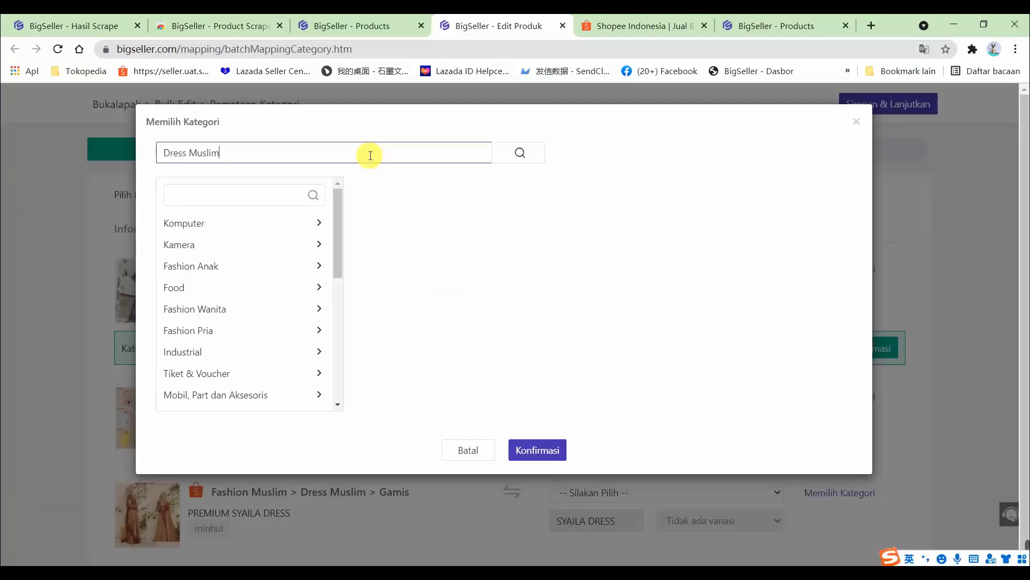
key("Return")
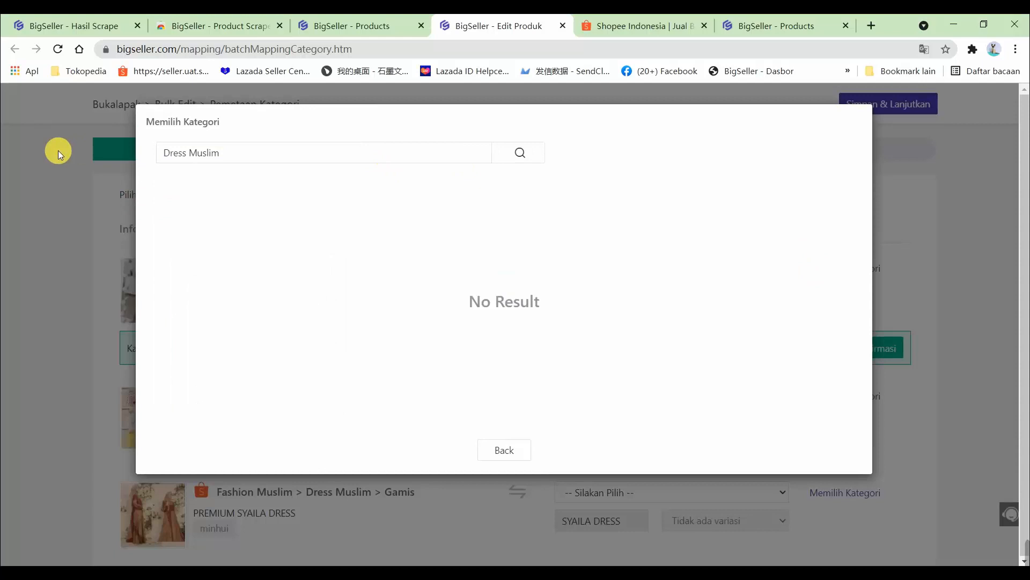
double_click(175, 153)
key("BackSpace")
key("Return")
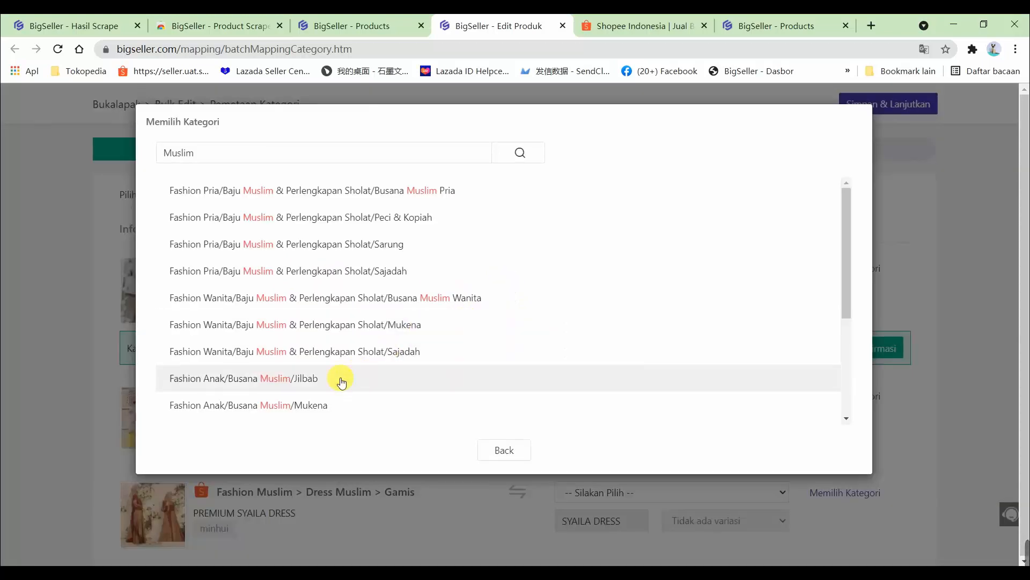
left_click(392, 295)
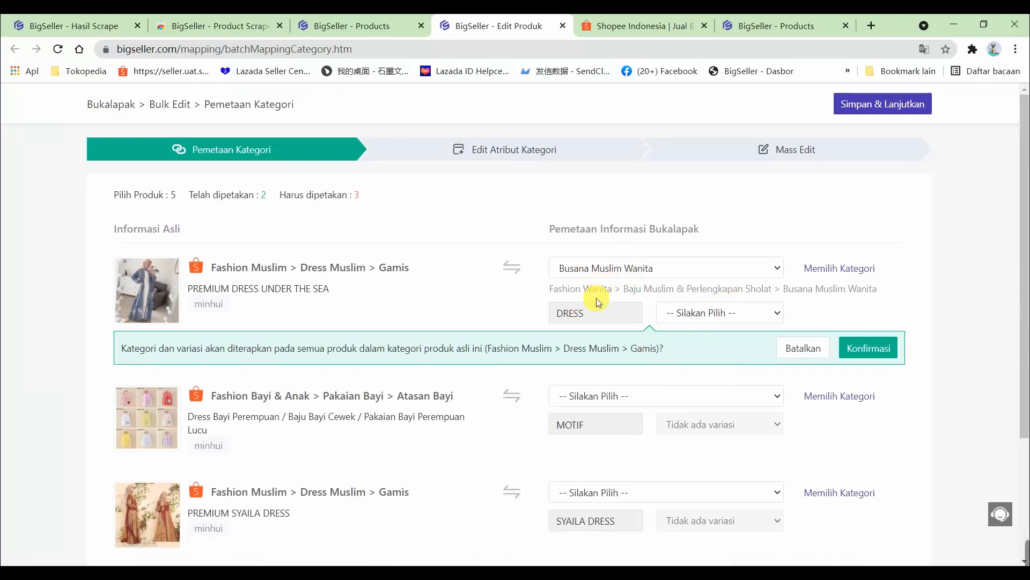
left_click(698, 318)
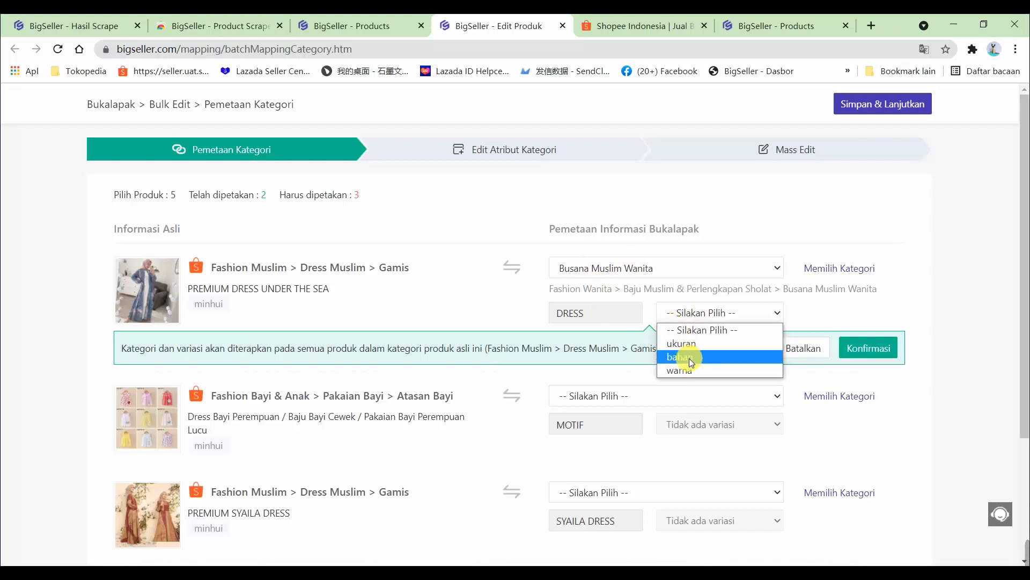
left_click(692, 344)
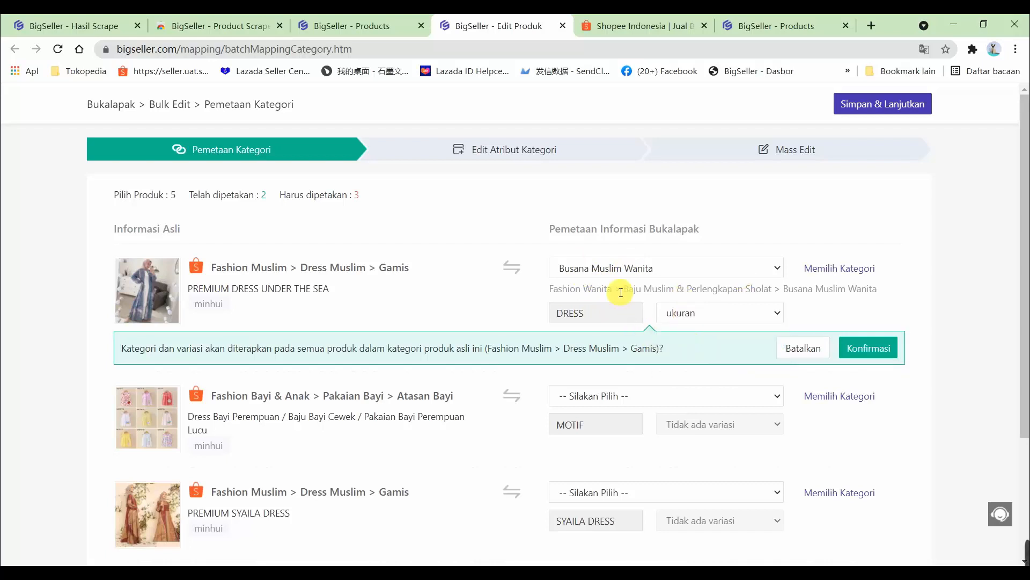
- Examine the offer to apply the mapping to the whole original category, comparing the Shopee categories of PREMIUM DRESS UNDER THE SEA and PREMIUM SYAILA DRESS
scroll(591, 289, "down", 1)
left_click_drag(123, 280, 470, 281)
left_click(422, 295)
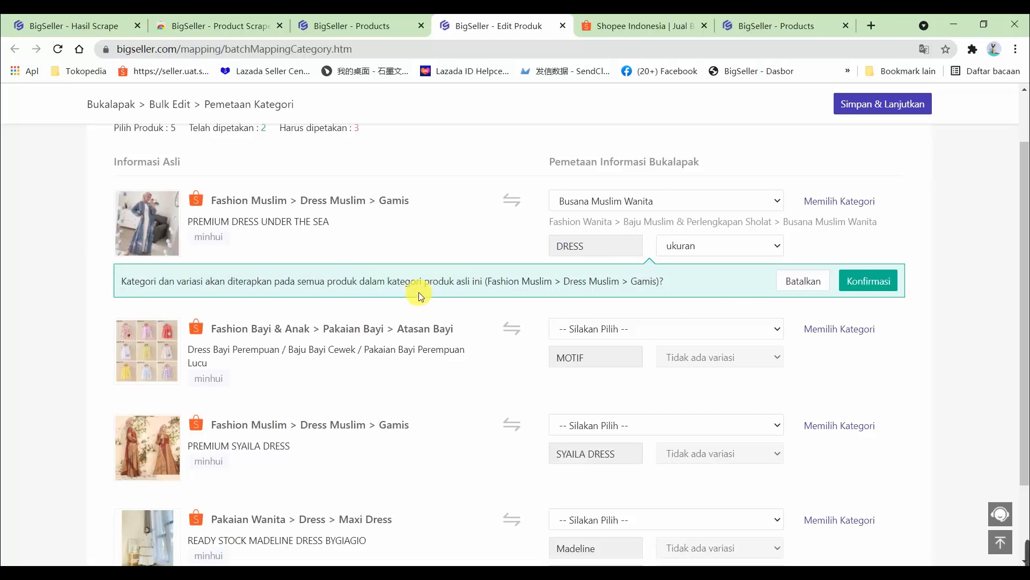
left_click_drag(391, 280, 473, 281)
left_click_drag(211, 200, 411, 202)
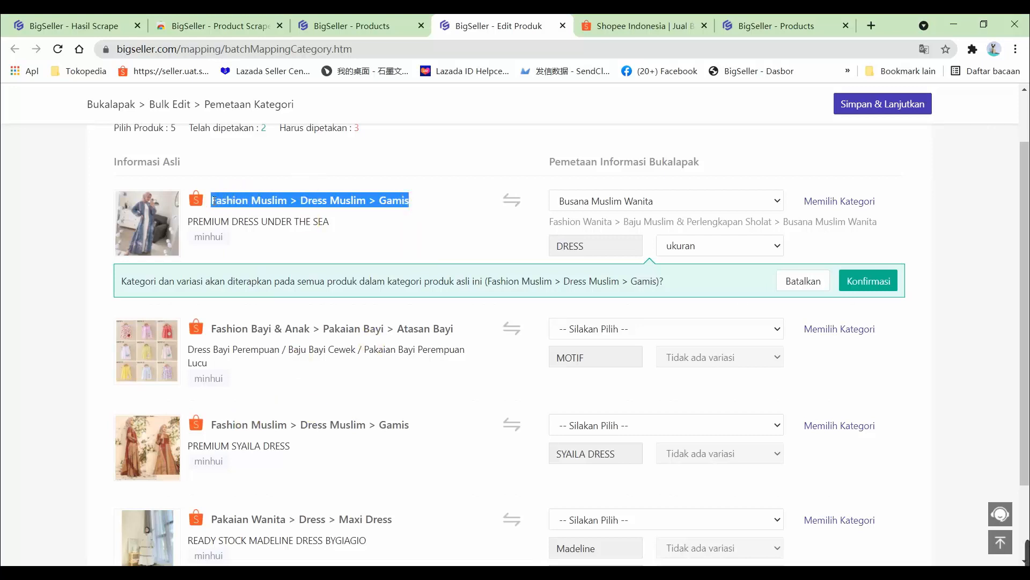
left_click_drag(213, 200, 421, 199)
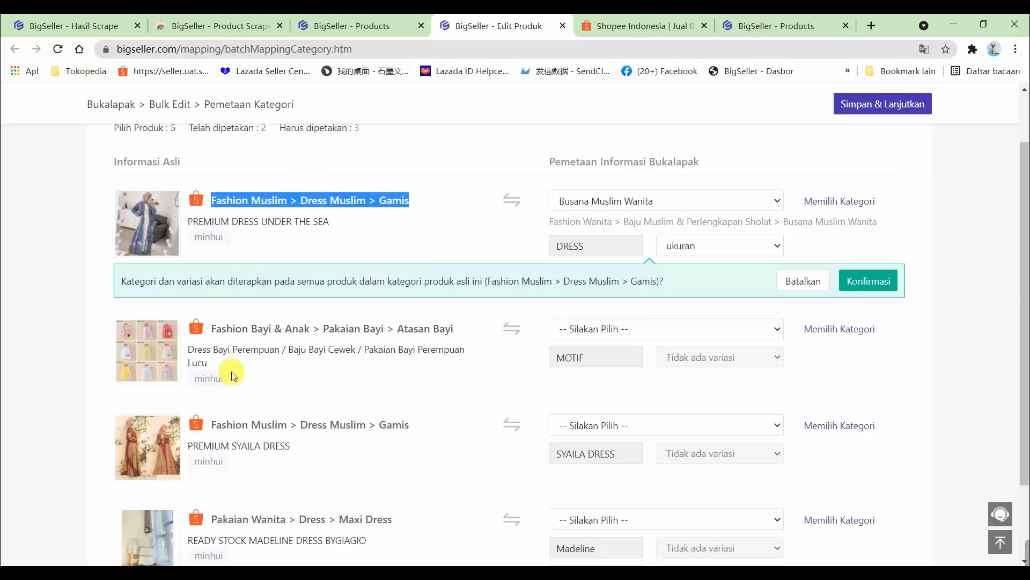
left_click_drag(211, 425, 414, 429)
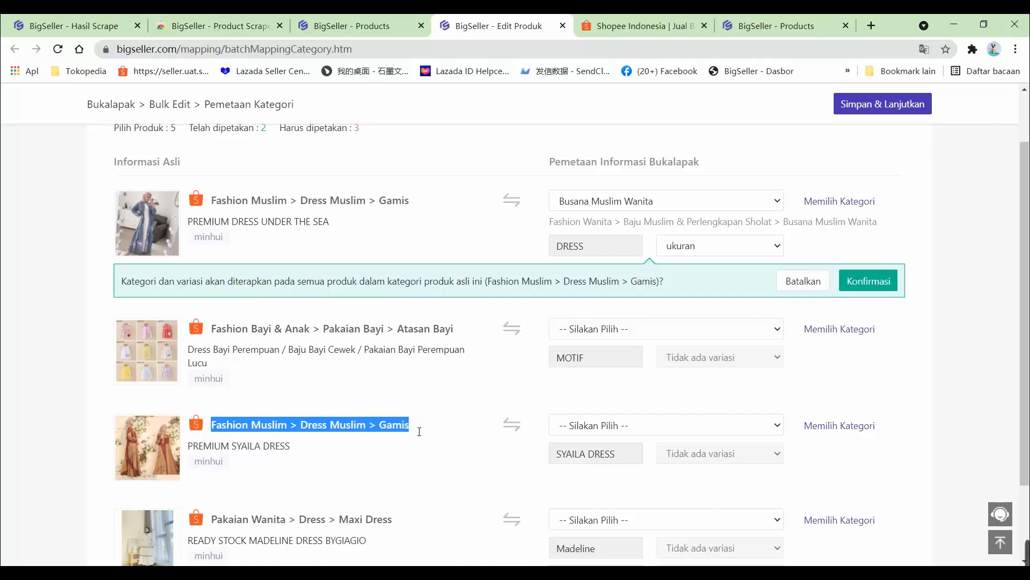
left_click_drag(210, 200, 418, 197)
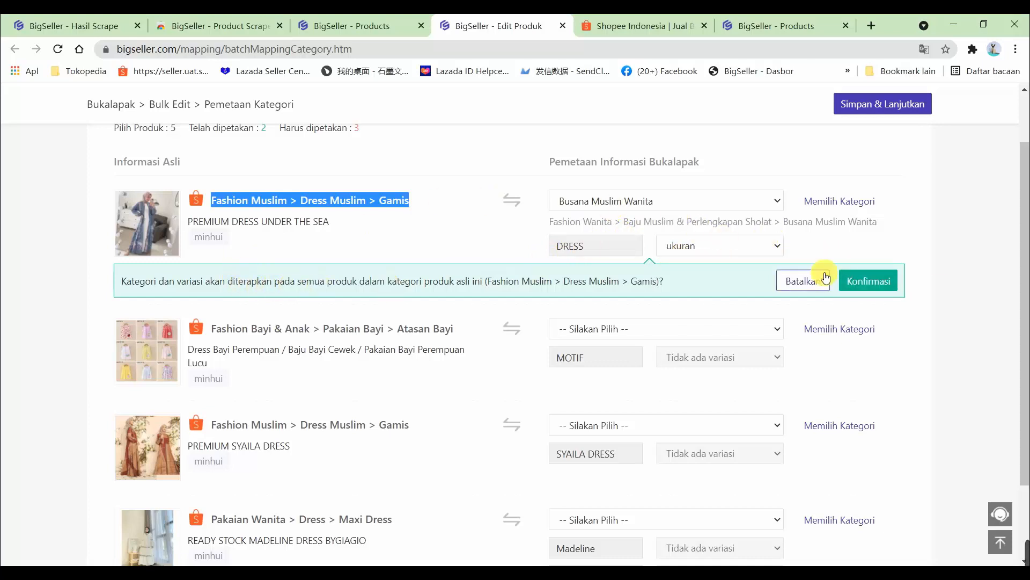
left_click_drag(232, 425, 337, 427)
left_click(922, 281)
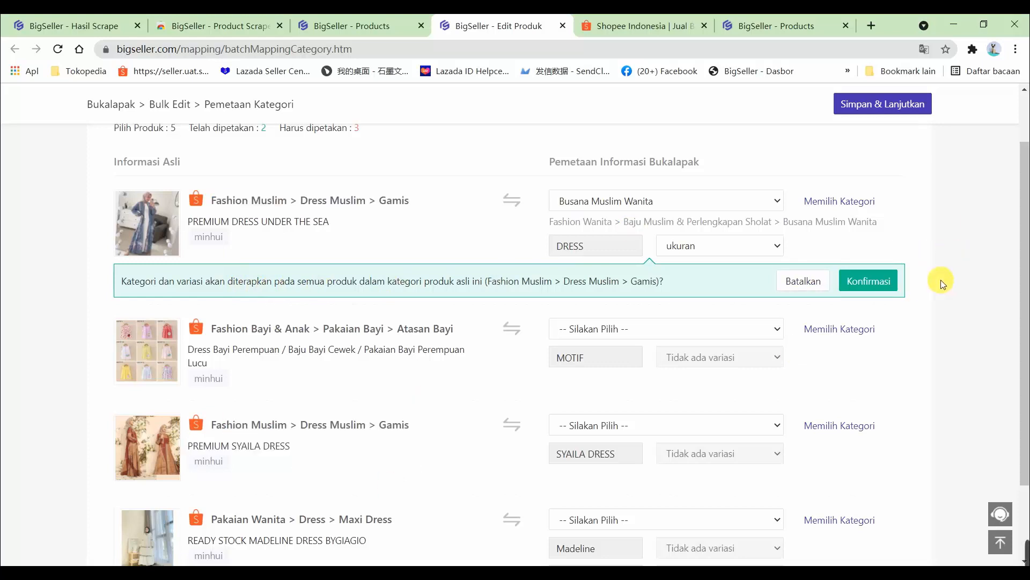
- Apply the Busana Muslim Wanita mapping to all Gamis products, then set PREMIUM SYAILA DRESS's SYAILA DRESS variation to warna and confirm it
left_click(872, 284)
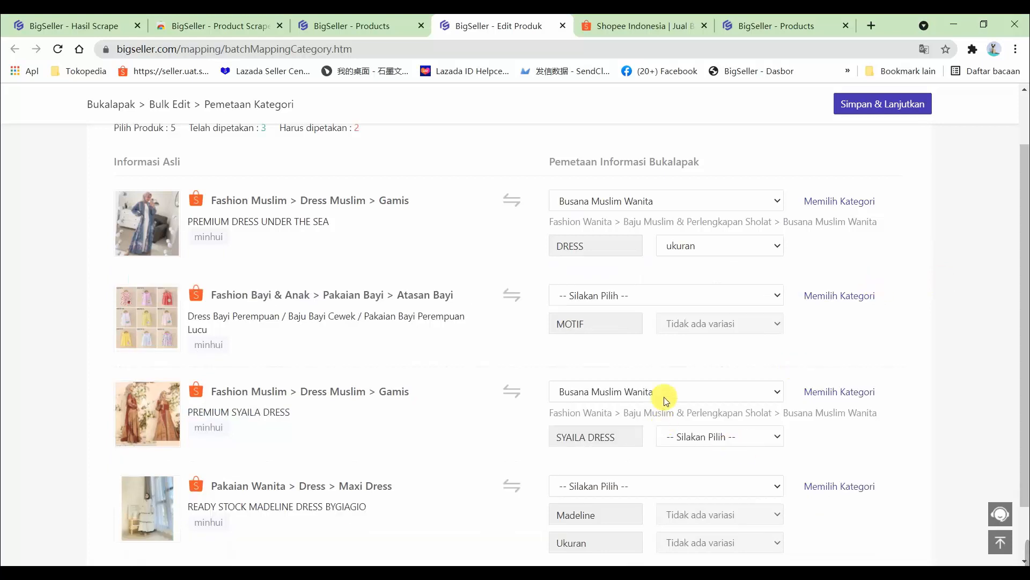
scroll(635, 396, "down", 1)
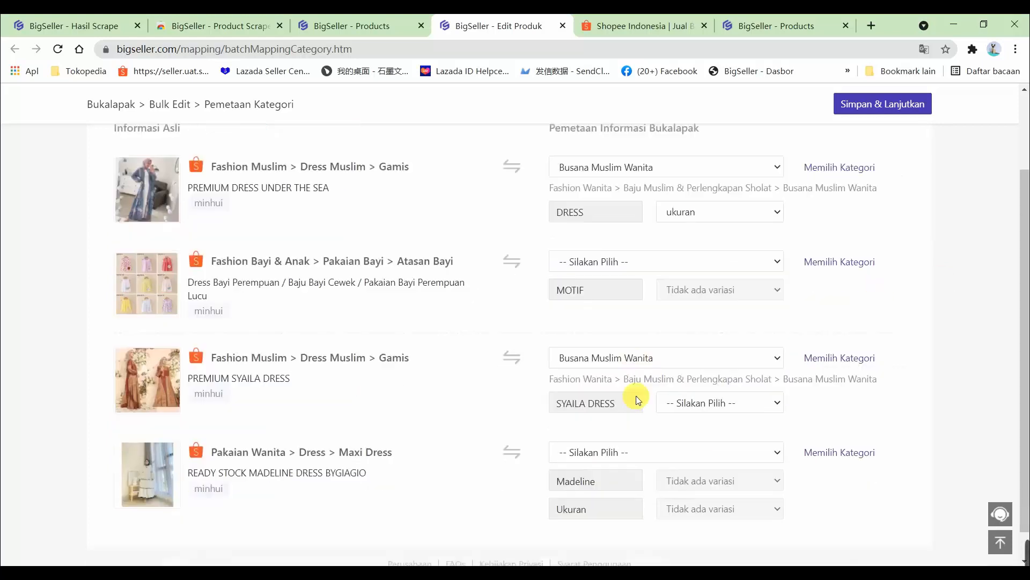
left_click(720, 371)
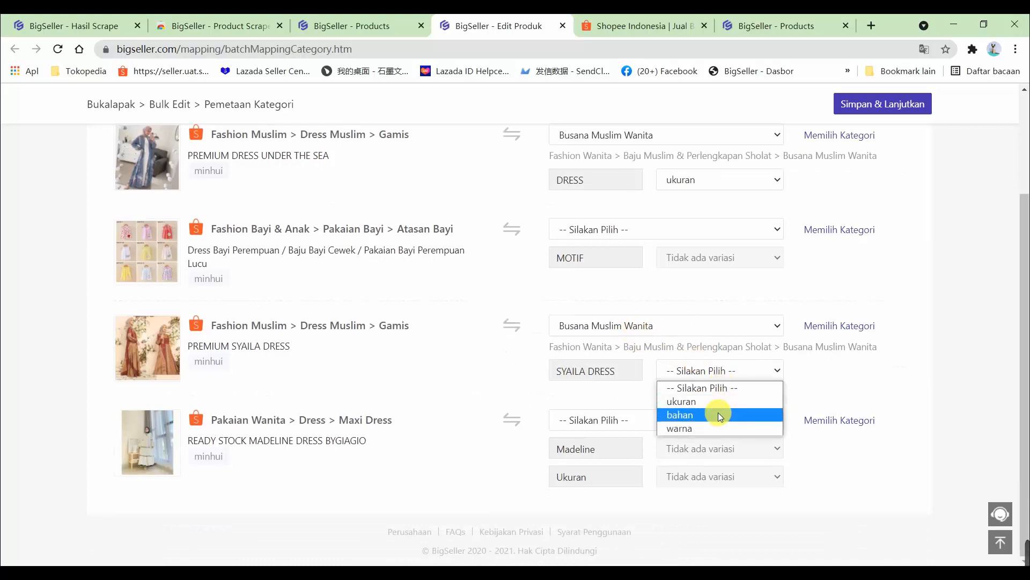
left_click(692, 427)
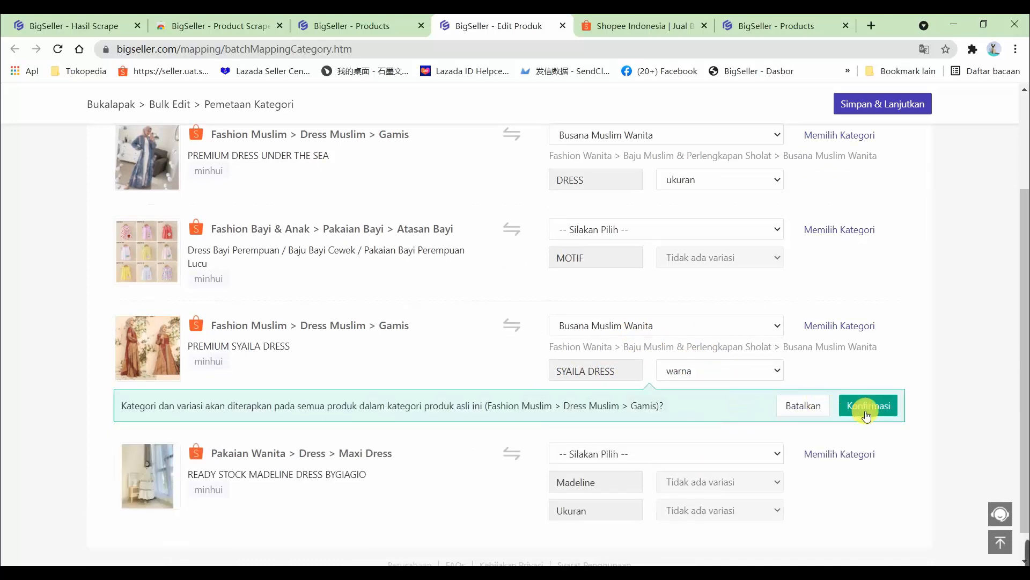
left_click(870, 409)
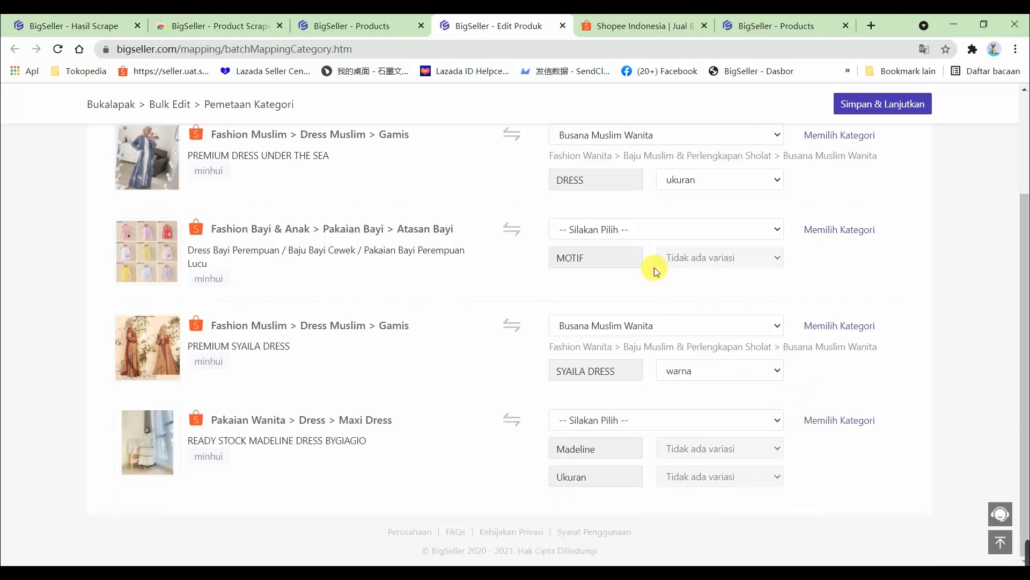
left_click_drag(232, 229, 465, 234)
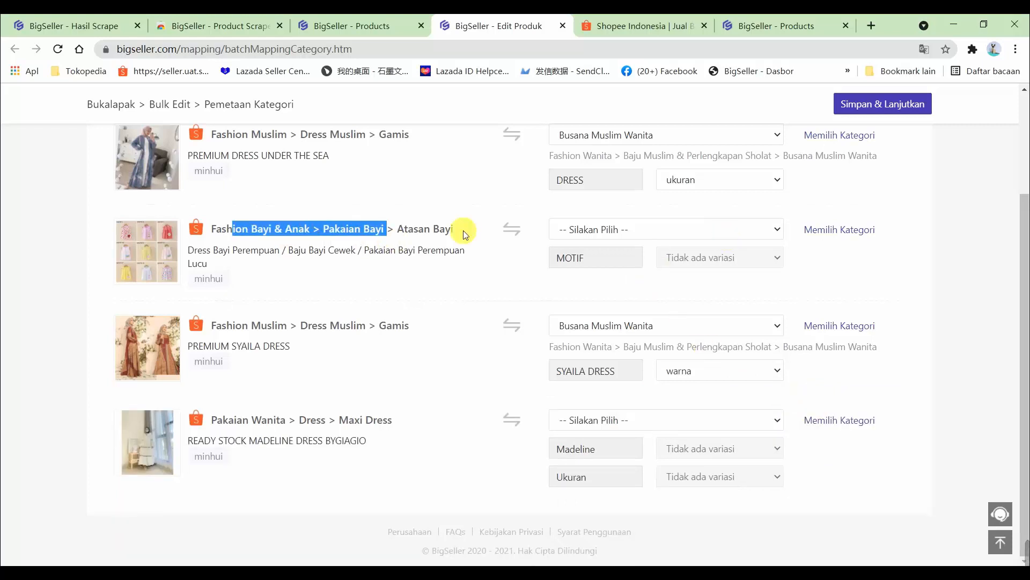
left_click(858, 232)
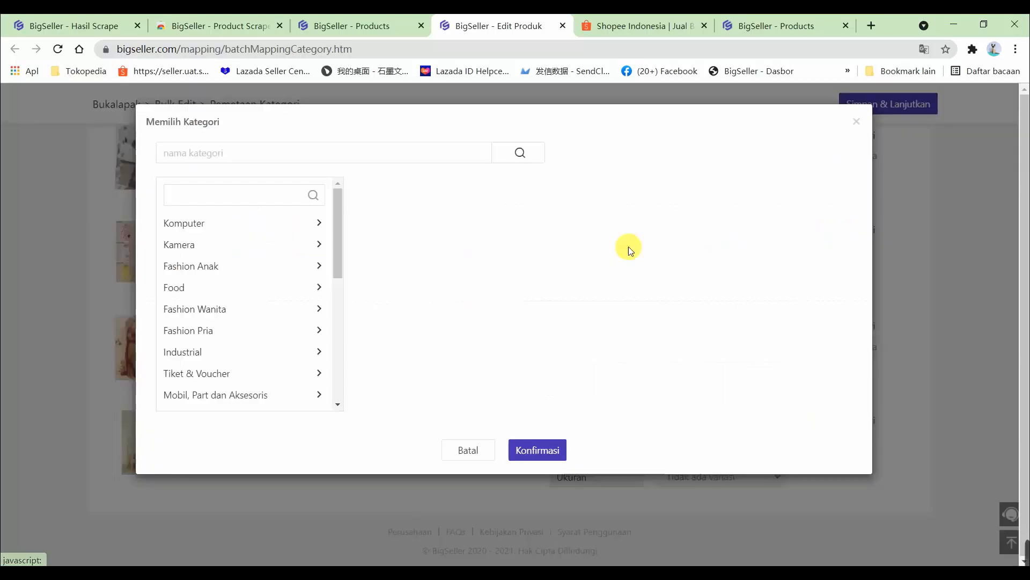
left_click(468, 456)
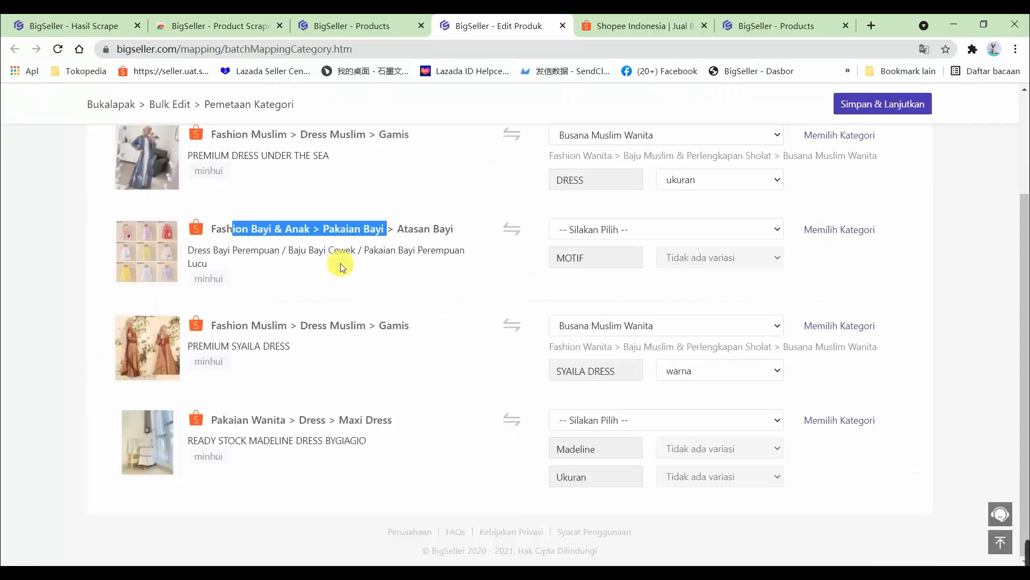
- Search the Bukalapak categories for "Atasan Bayi" and "Atasan" to map the Dress Bayi Perempuan product
left_click(399, 227)
left_click_drag(400, 227, 440, 228)
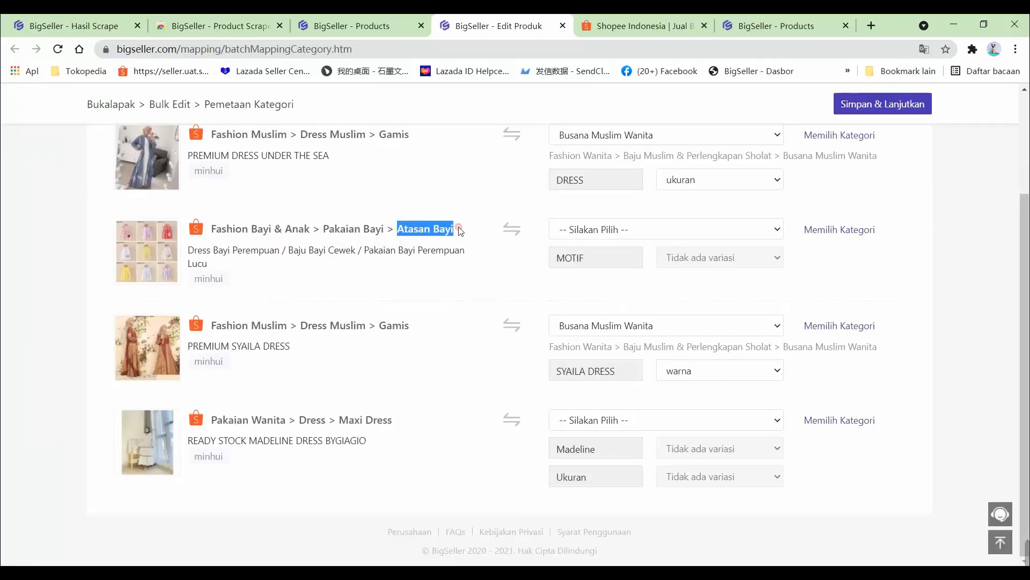
left_click(846, 229)
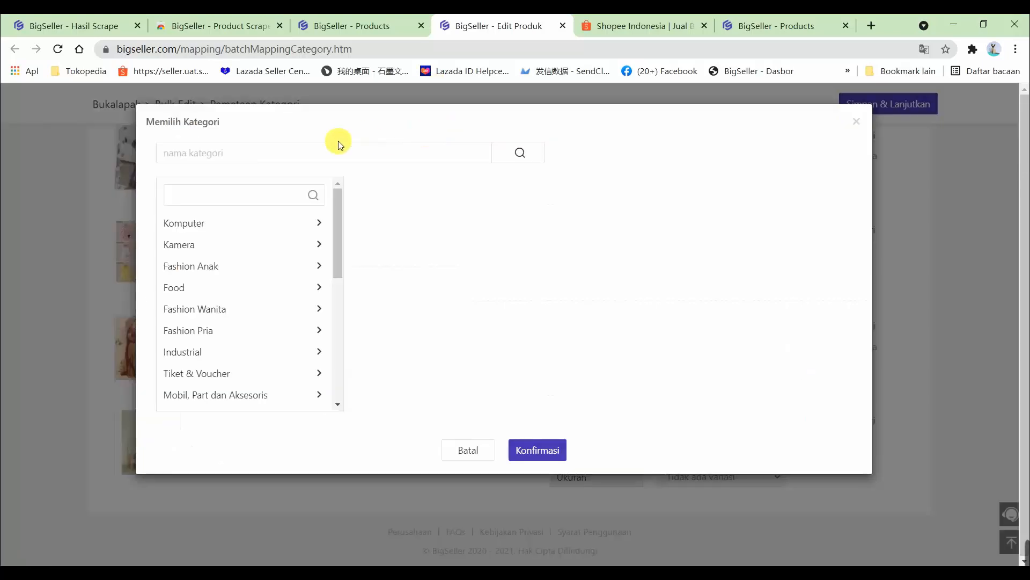
left_click(328, 150)
type("Atasan Bayi")
key("Return")
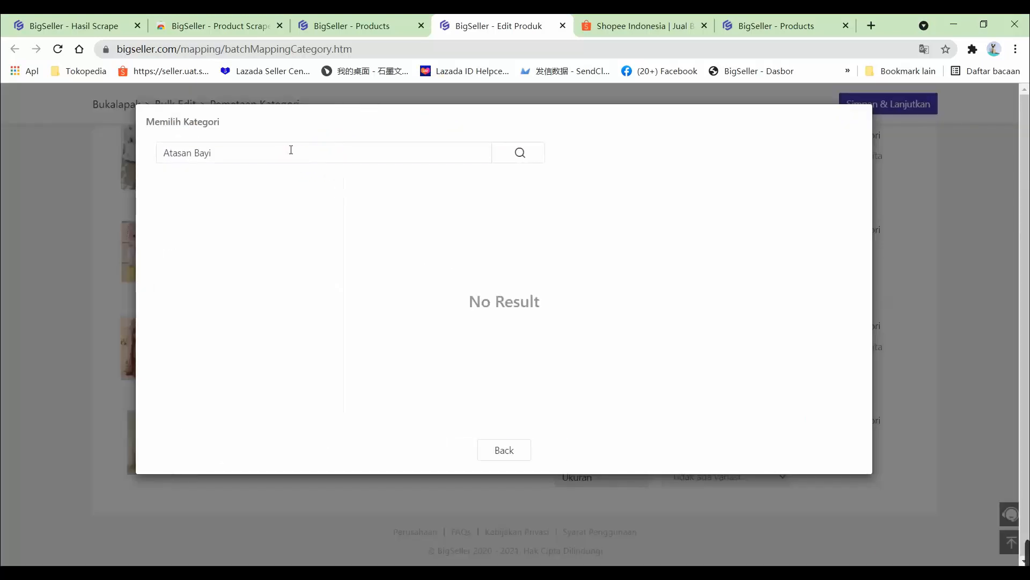
left_click(291, 150)
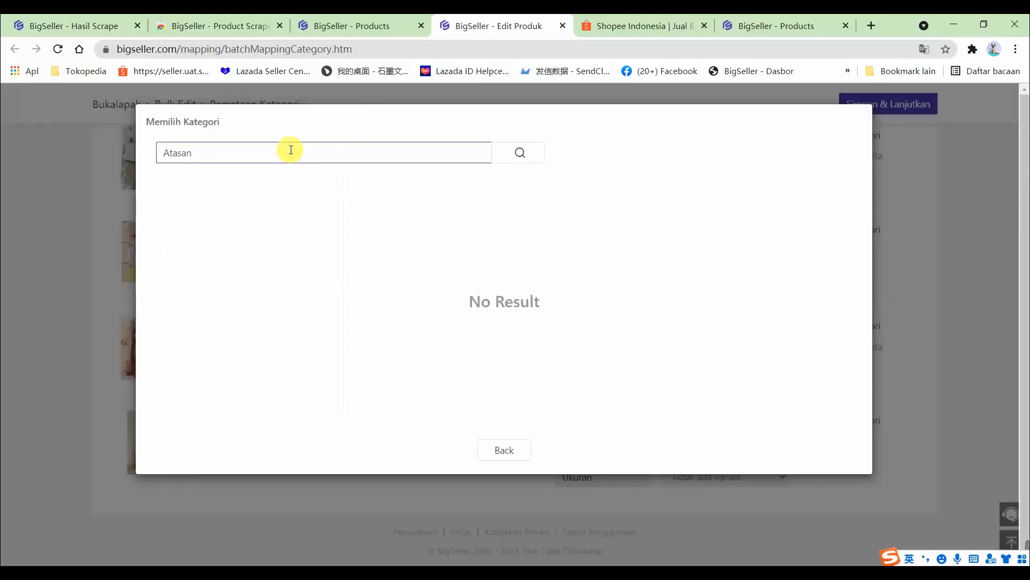
key("Return")
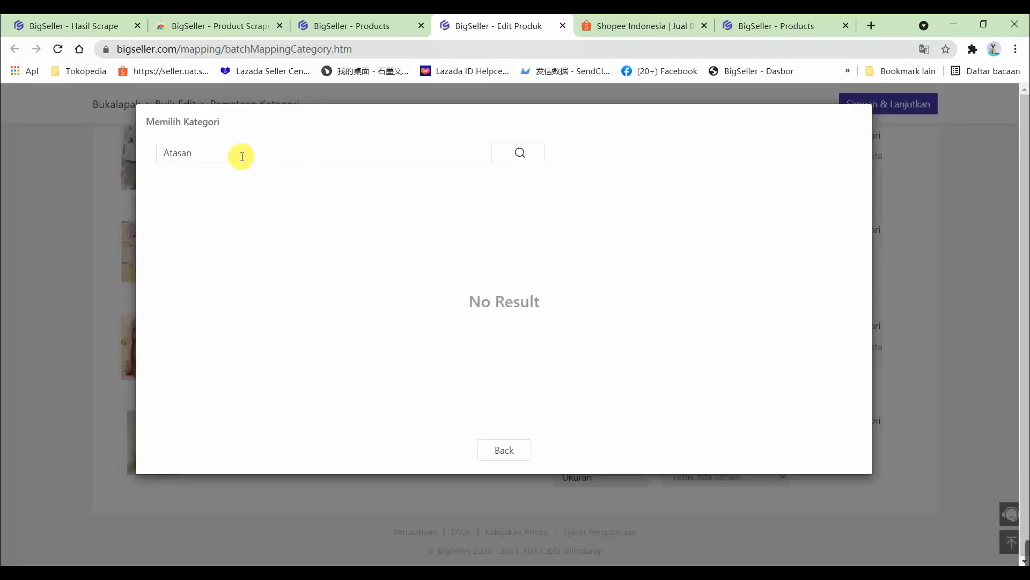
- Search categories for "bayi", map the Dress Bayi Perempuan product to Celana under Perlengkapan Bayi > Pakaian Bayi, and set its MOTIF variation to warna
left_click(241, 154)
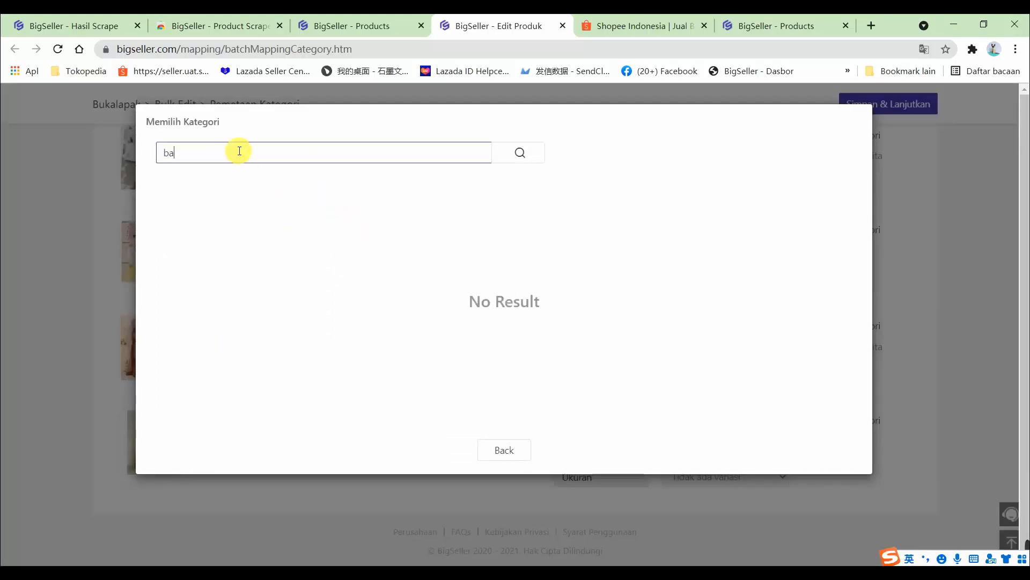
type("bayi")
key("Return")
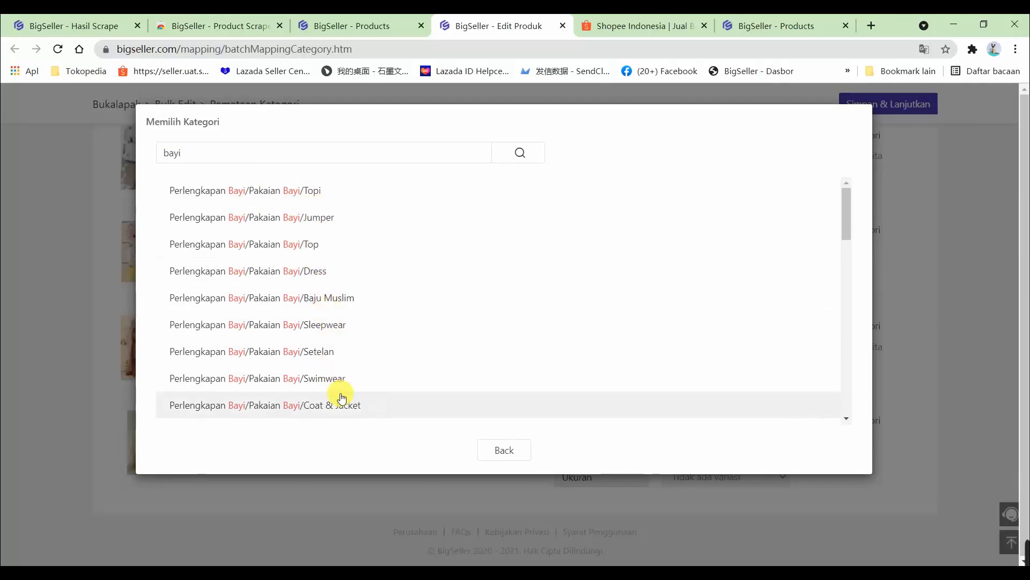
scroll(328, 349, "down", 1)
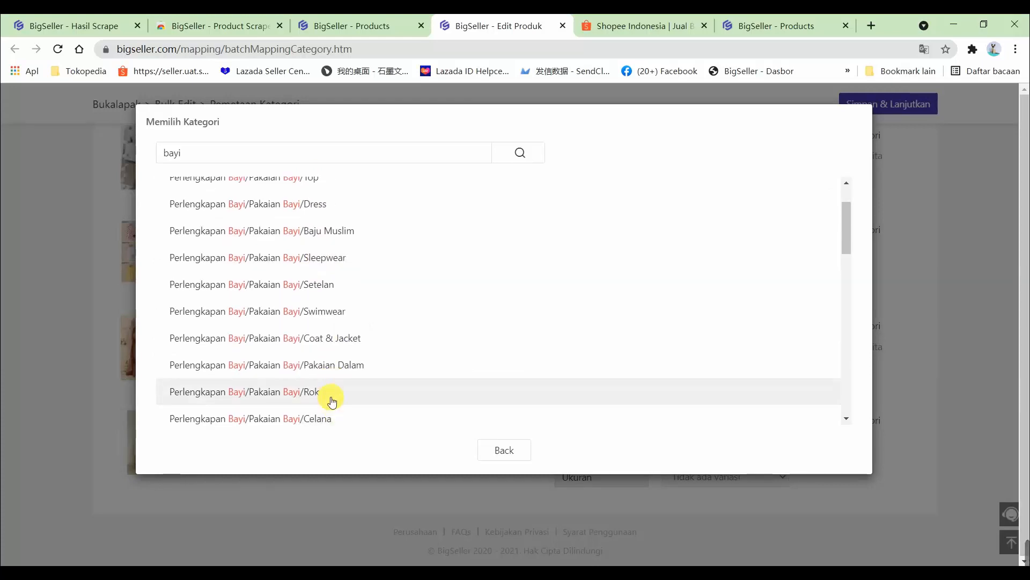
scroll(324, 395, "down", 1)
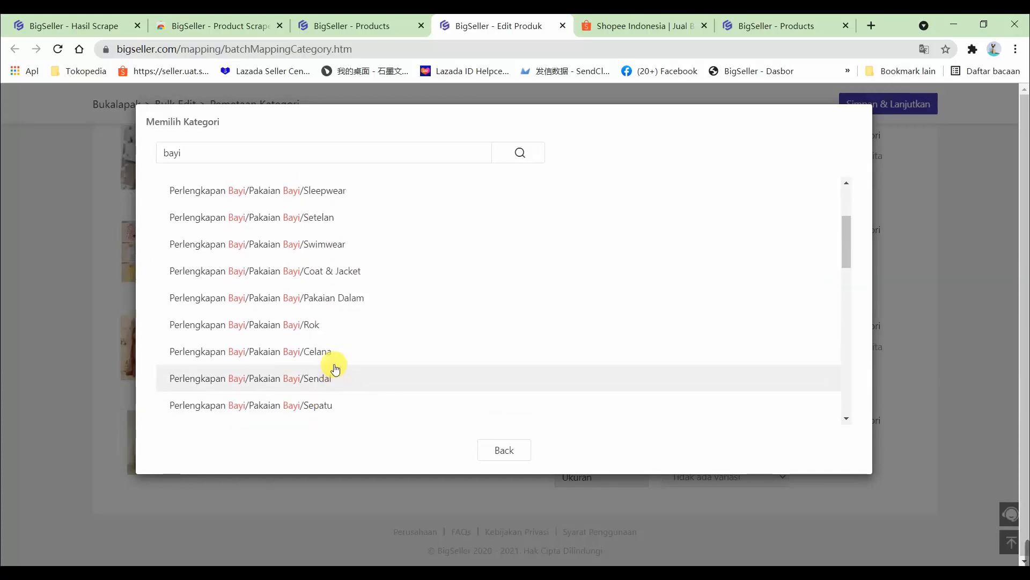
left_click(332, 355)
left_click(730, 275)
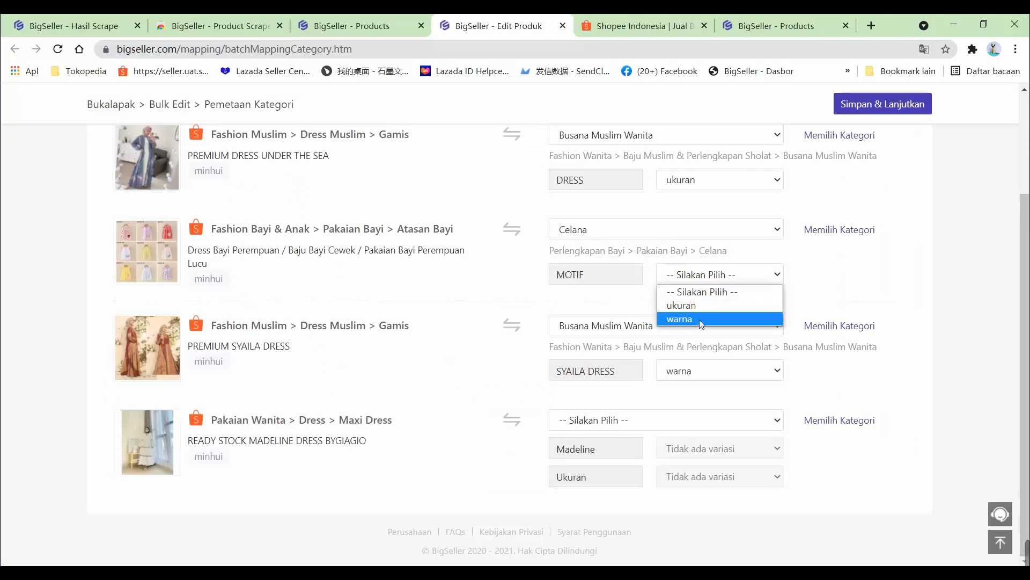
left_click(700, 319)
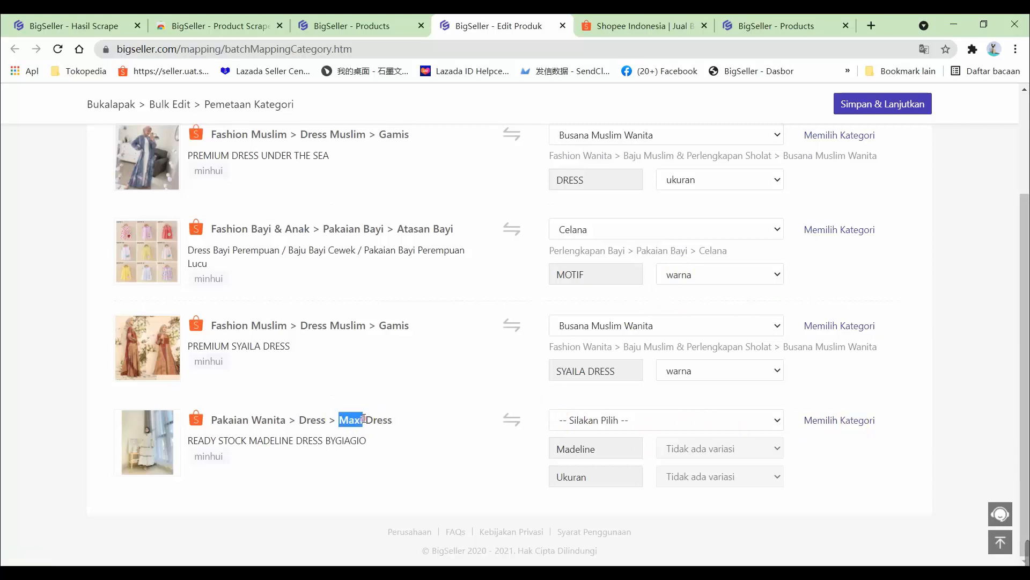
- Search the Bukalapak categories for "Maxi" and "pakaian" for READY STOCK MADELINE DRESS BYGIAGIO, and return to the category tree
left_click(830, 418)
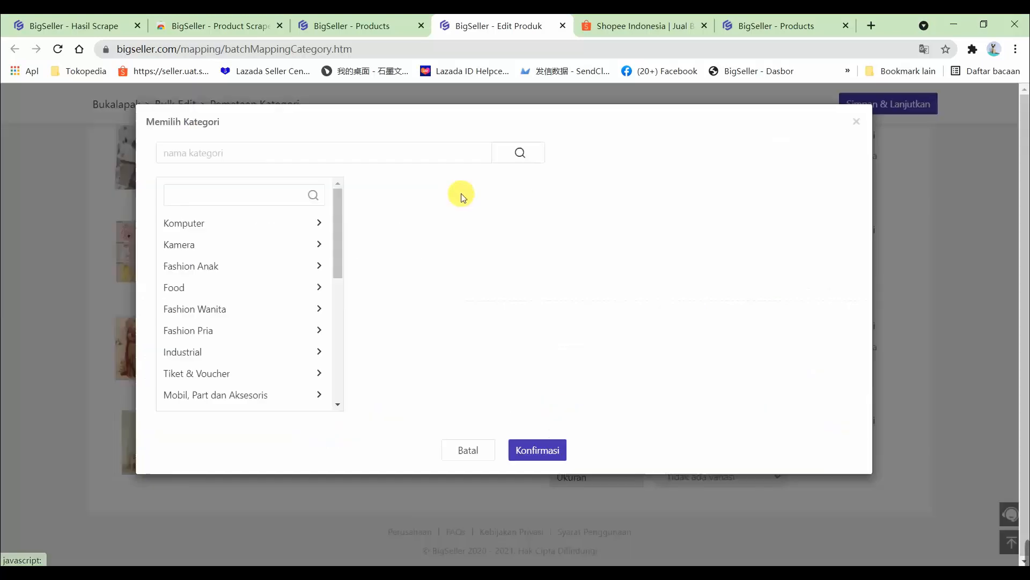
left_click(383, 152)
type("Maxi")
key("Return")
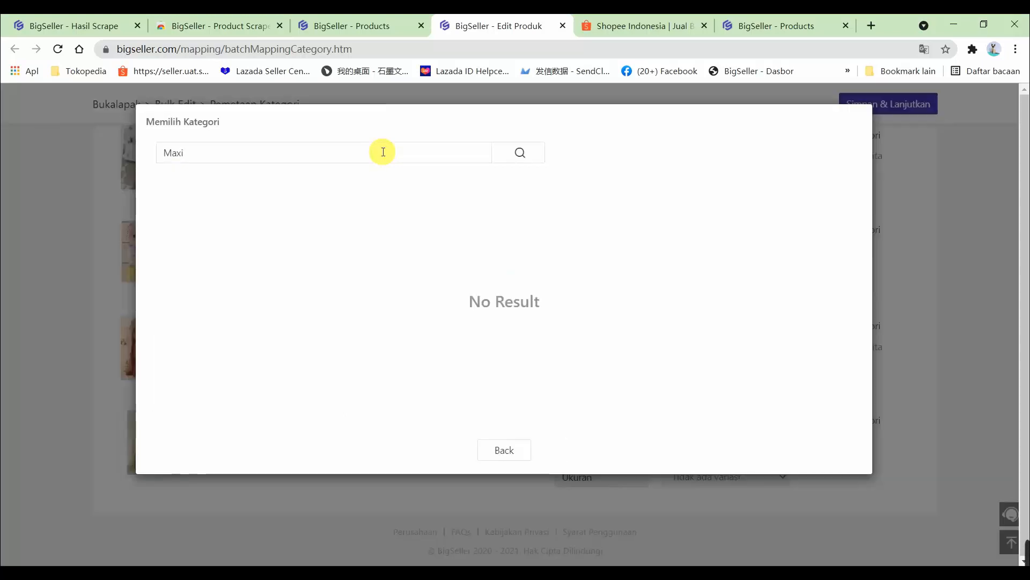
double_click(199, 148)
key("BackSpace")
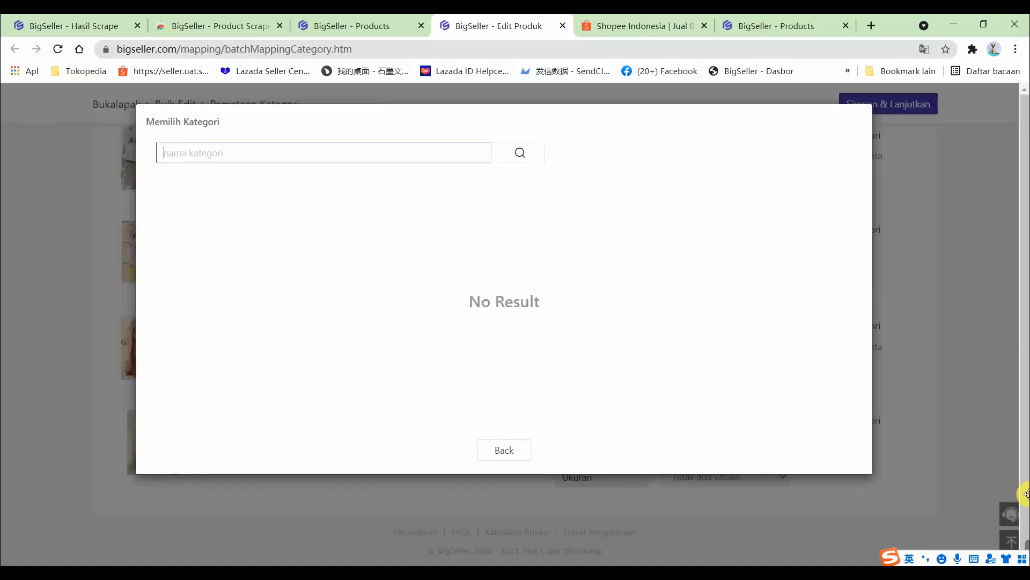
type("pakaian")
key("Return")
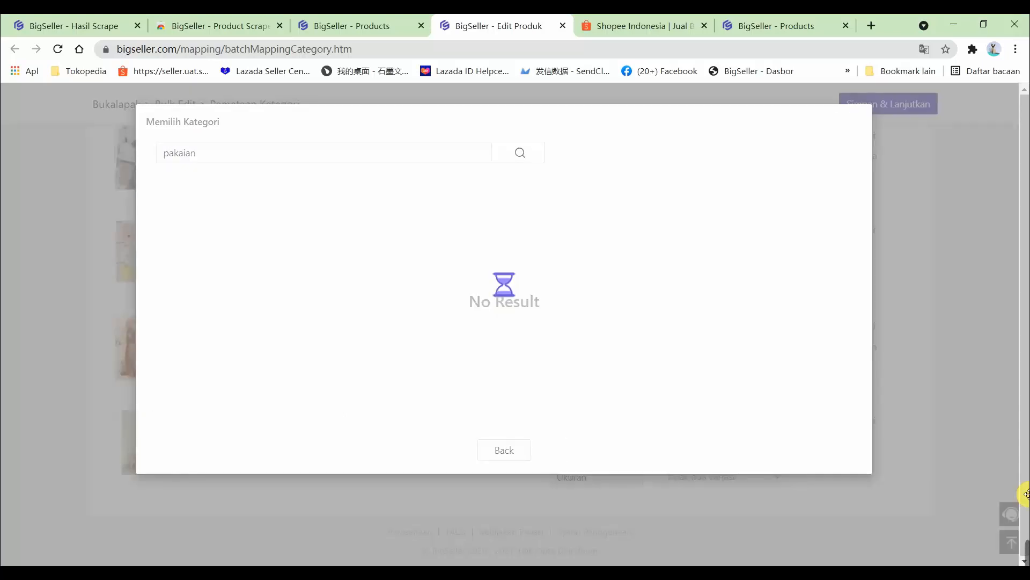
scroll(338, 375, "down", 6)
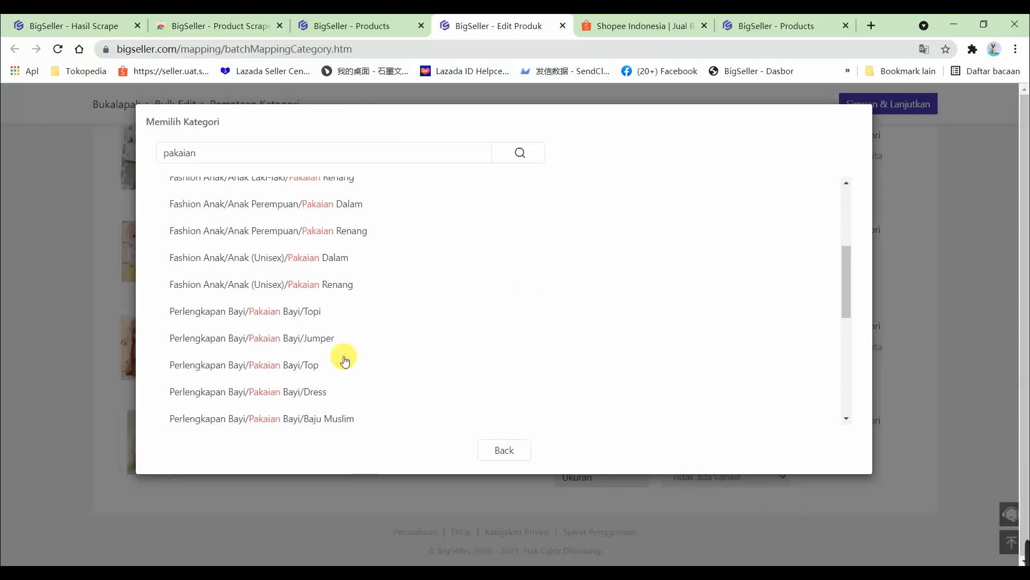
scroll(246, 397, "down", 3)
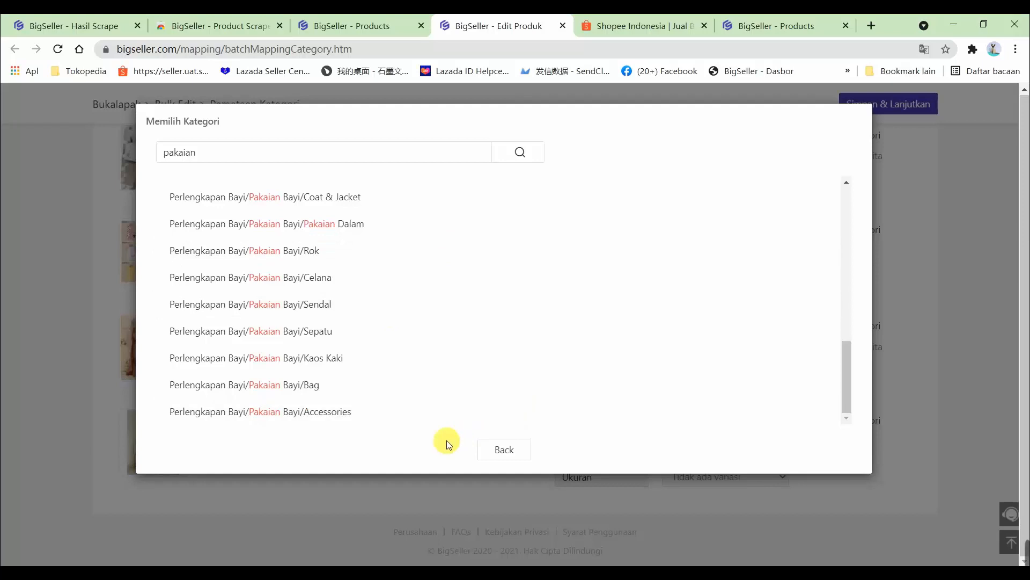
left_click(489, 445)
- Map READY STOCK MADELINE DRESS BYGIAGIO to the Dress category under Fashion Wanita
left_click(250, 326)
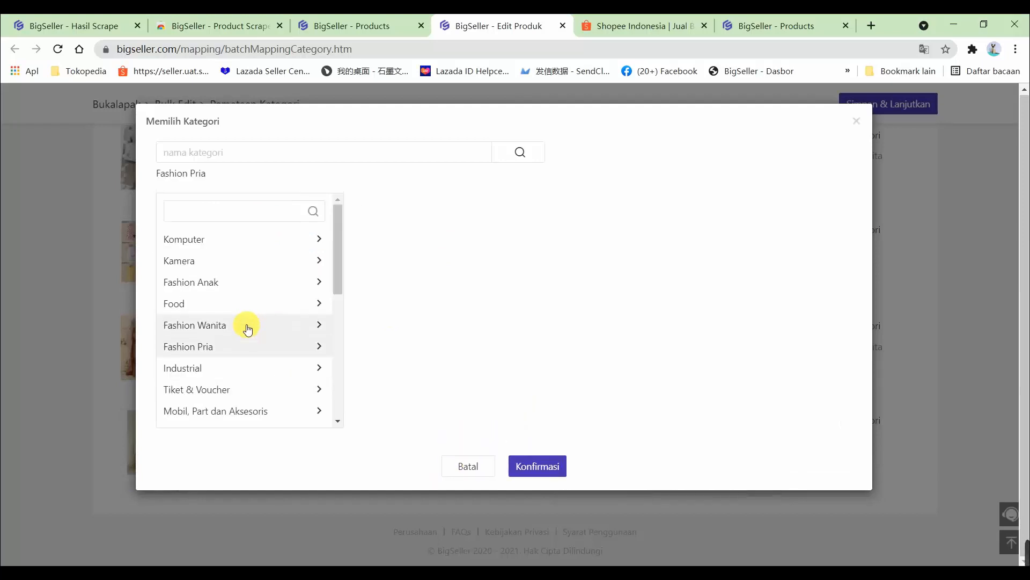
left_click(247, 329)
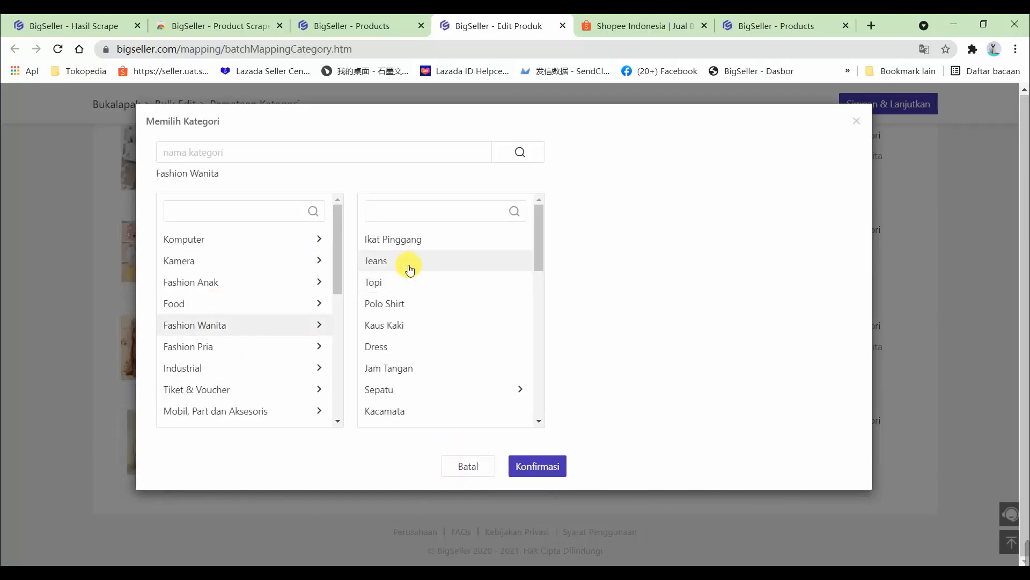
left_click(429, 349)
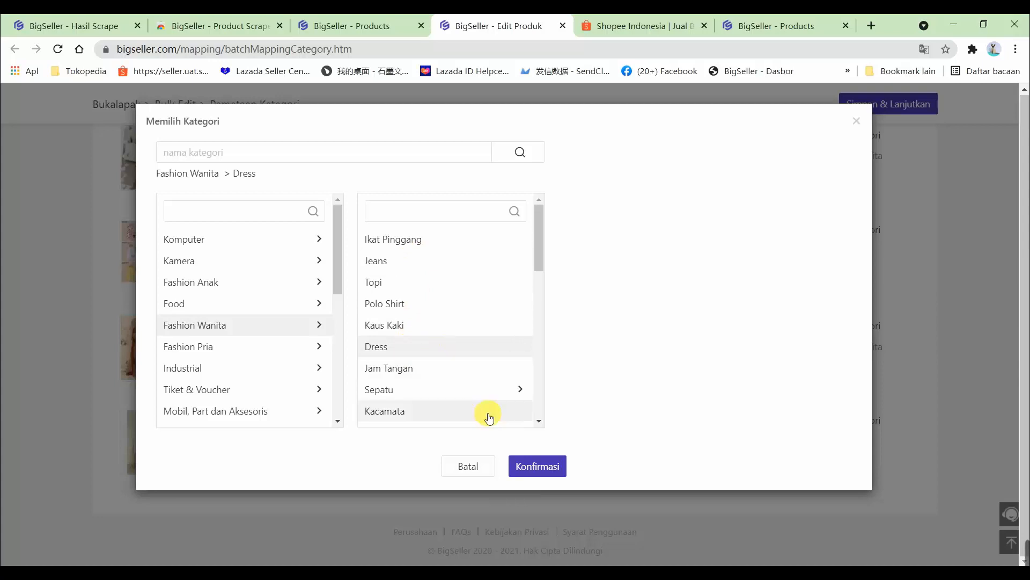
left_click(545, 468)
- Set the MADELINE DRESS product's Madeline variation to ukuran and its Ukuran variation to warna
left_click(701, 466)
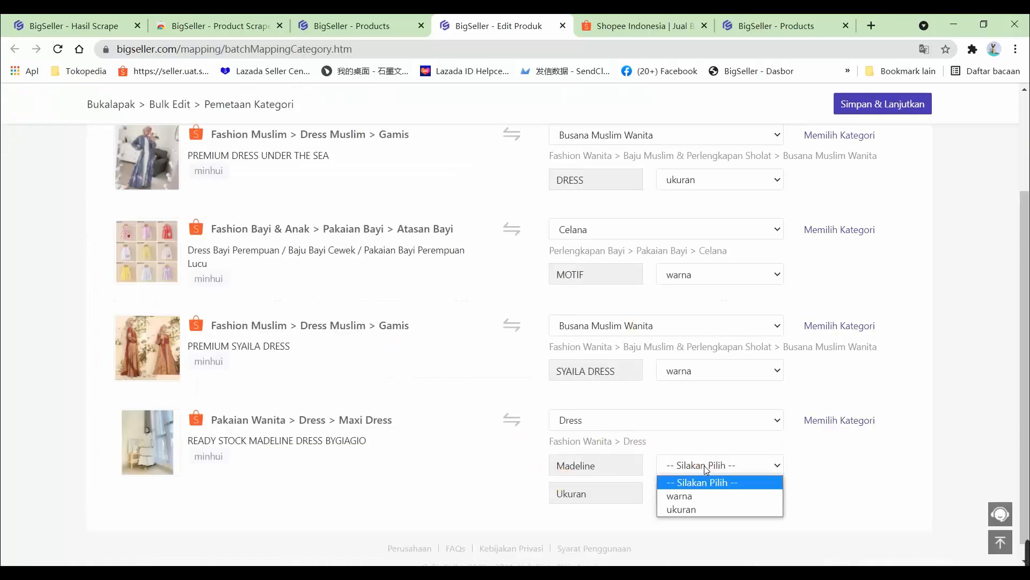
left_click(703, 506)
left_click(703, 493)
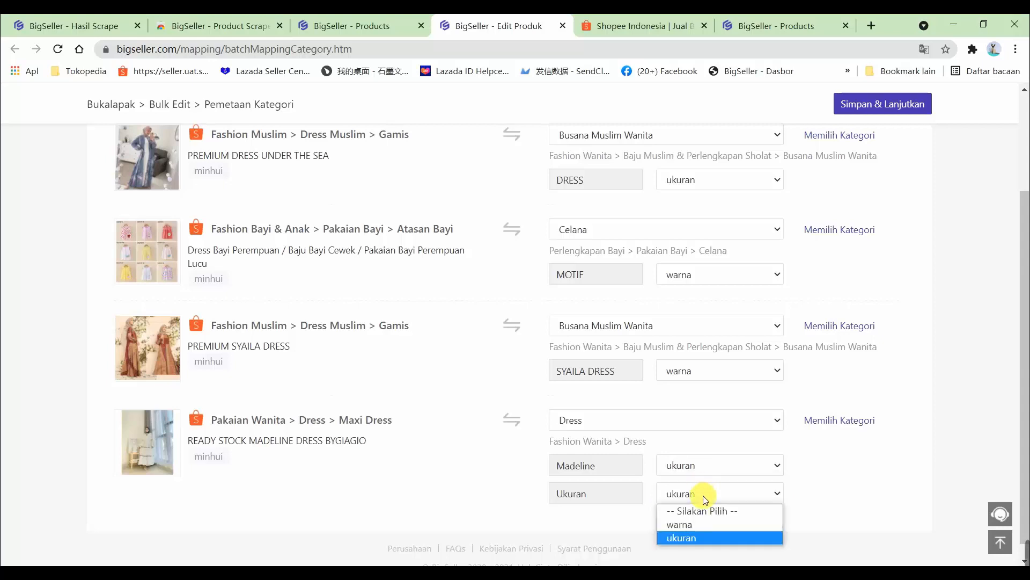
left_click(692, 525)
- Set the MADELINE DRESS product's Ukuran variation to ukuran and Madeline variation to warna, and save the category mapping to continue to the attributes
left_click(719, 494)
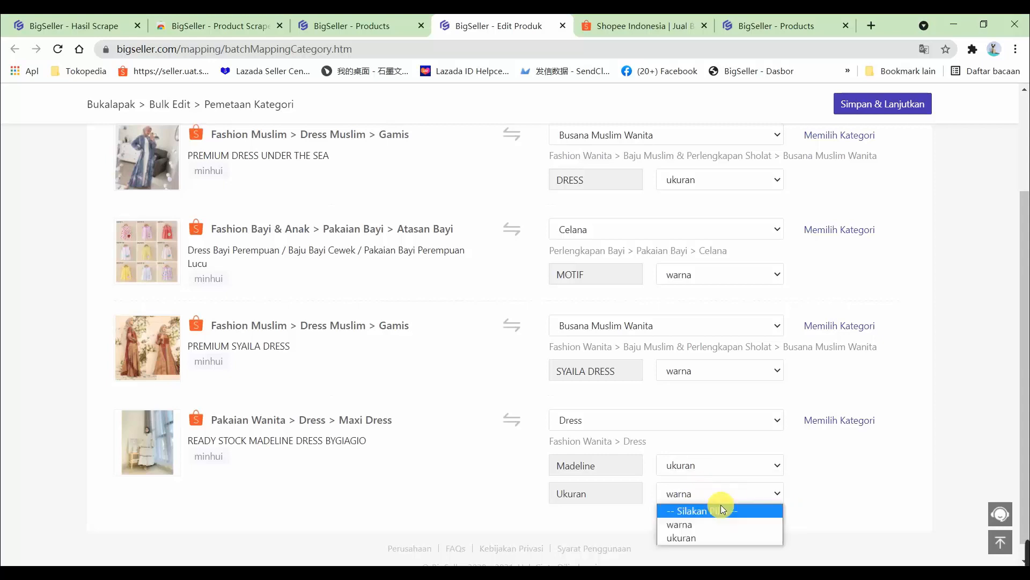
left_click(694, 536)
left_click(701, 467)
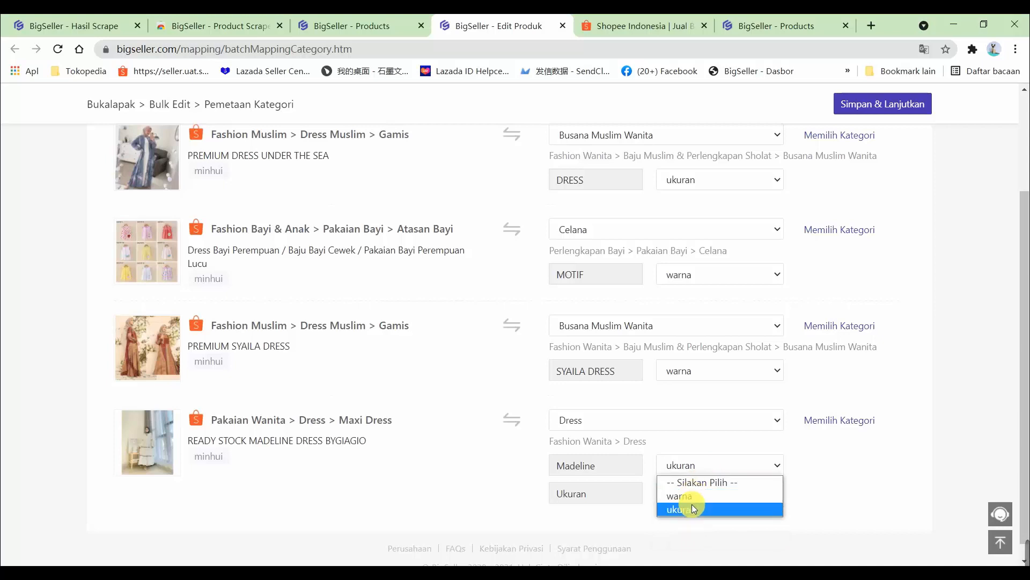
left_click(690, 497)
scroll(689, 341, "up", 3)
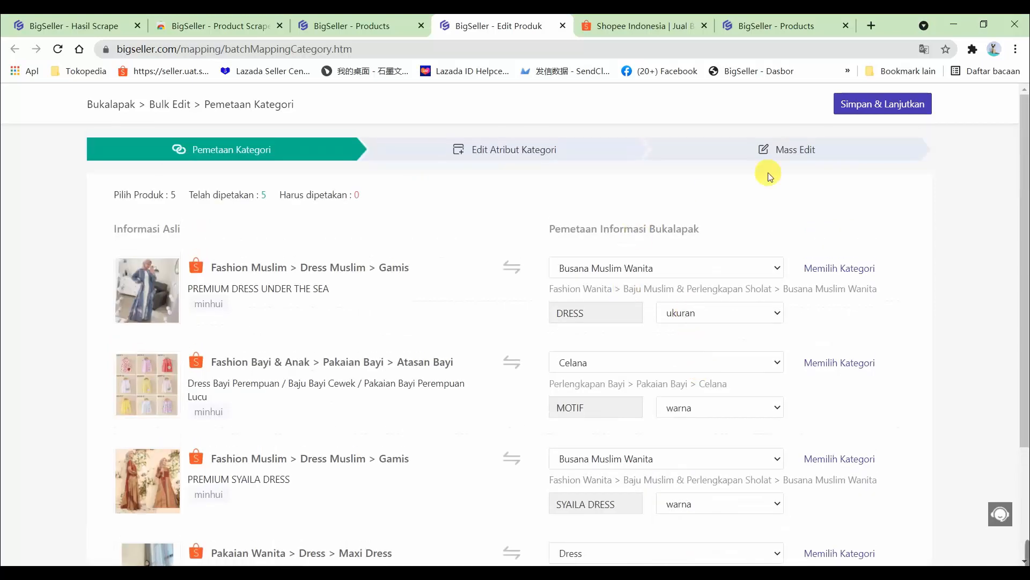
left_click(900, 105)
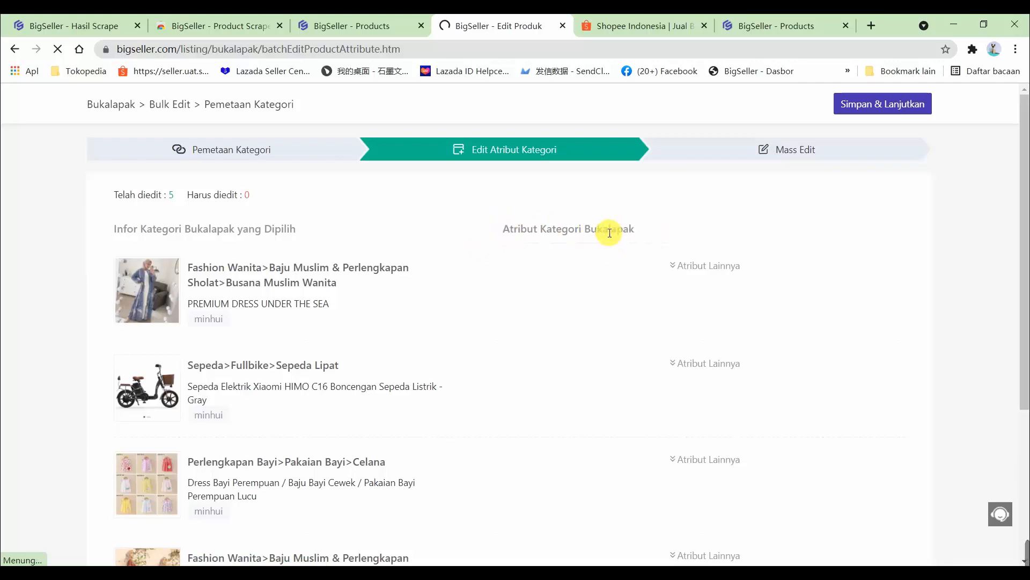
- Review the products' category attributes, including the additional ones of PREMIUM DRESS UNDER THE SEA, and save to continue to Mass Edit
scroll(692, 334, "down", 1)
scroll(691, 334, "down", 3)
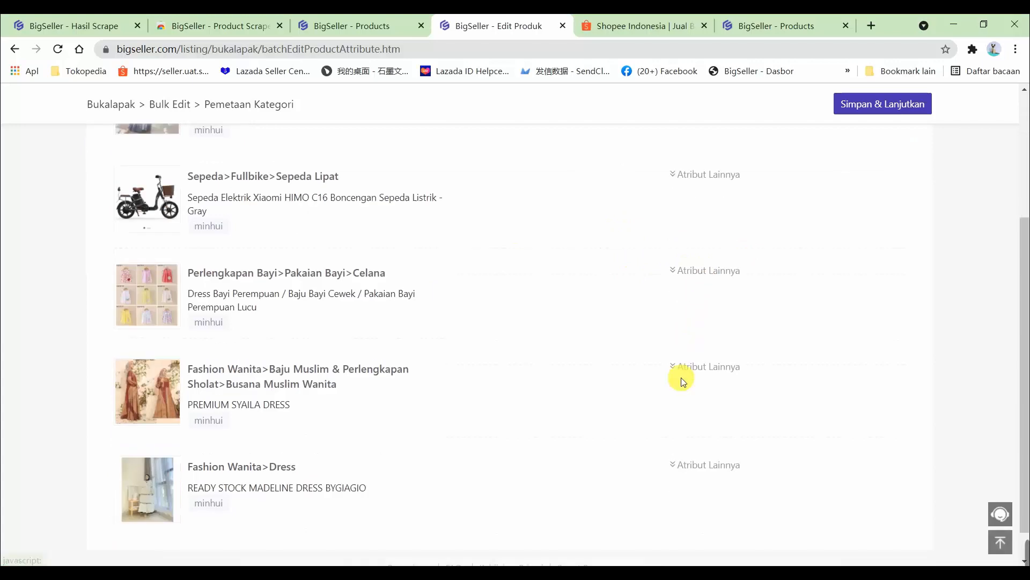
scroll(711, 430, "up", 5)
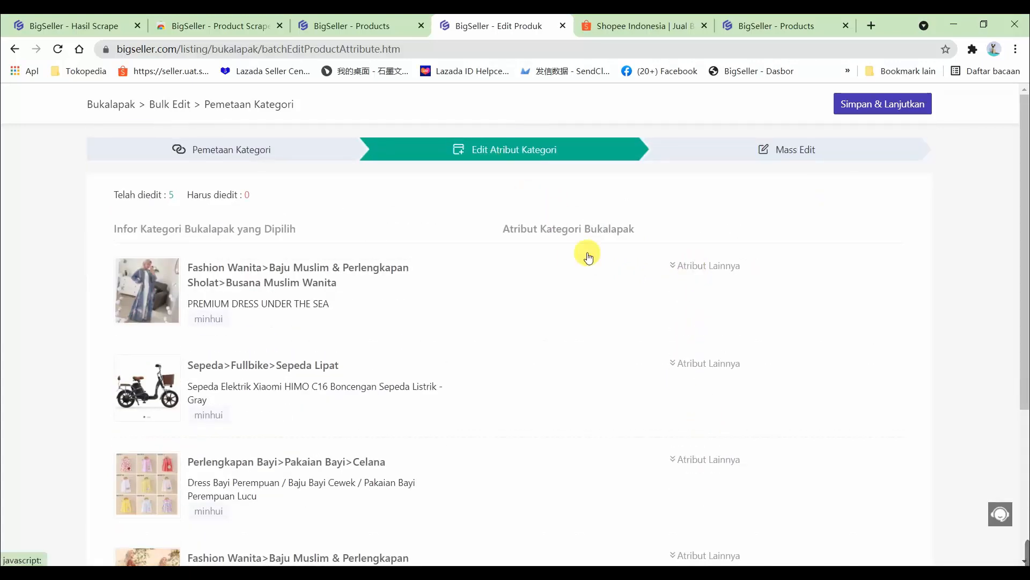
left_click(698, 268)
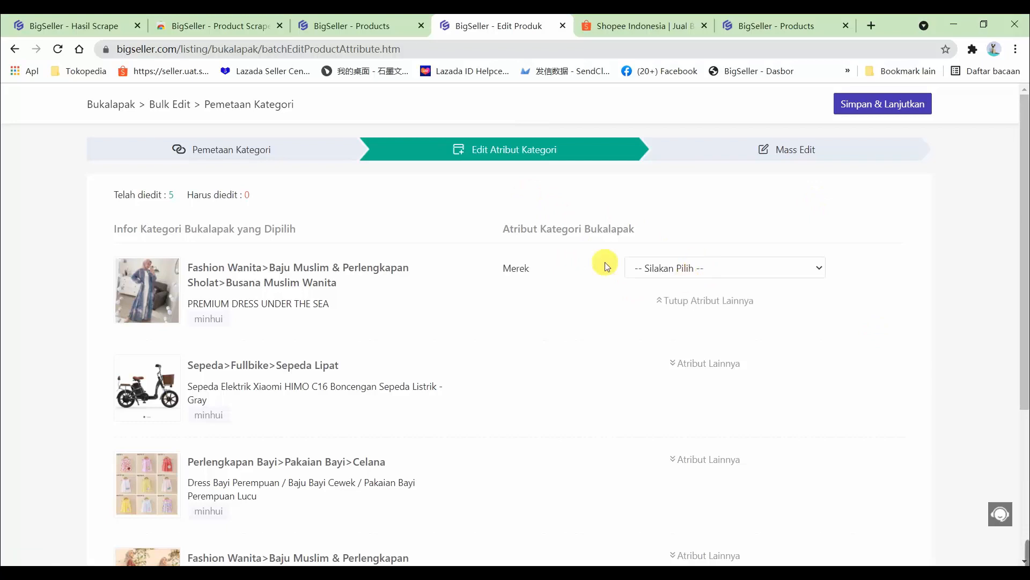
left_click(692, 301)
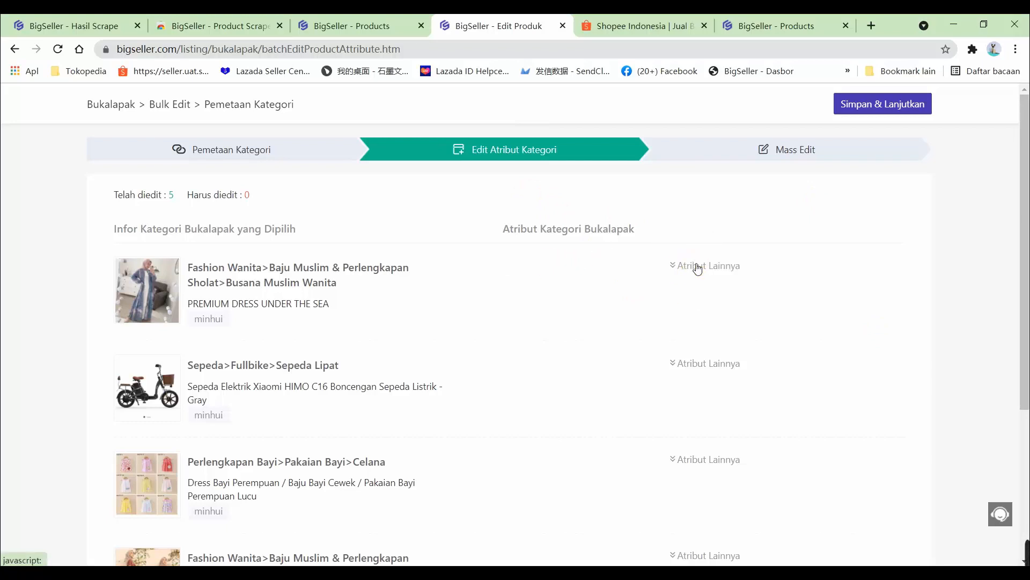
left_click(698, 268)
left_click(683, 300)
left_click(866, 110)
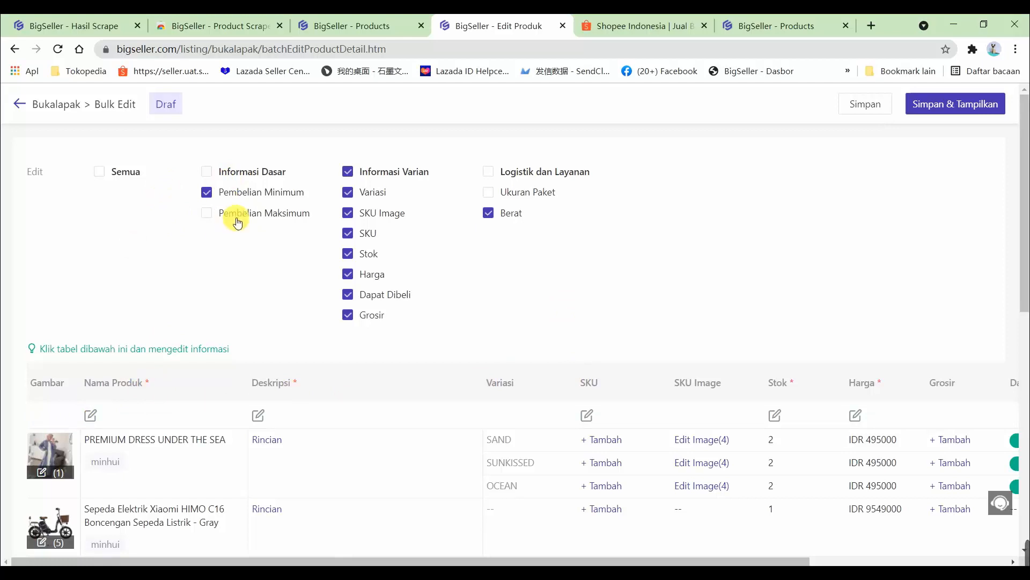
- Try enabling the Ukuran Paket and Pembelian Maksimum fields for bulk editing, and disable each again
left_click(508, 194)
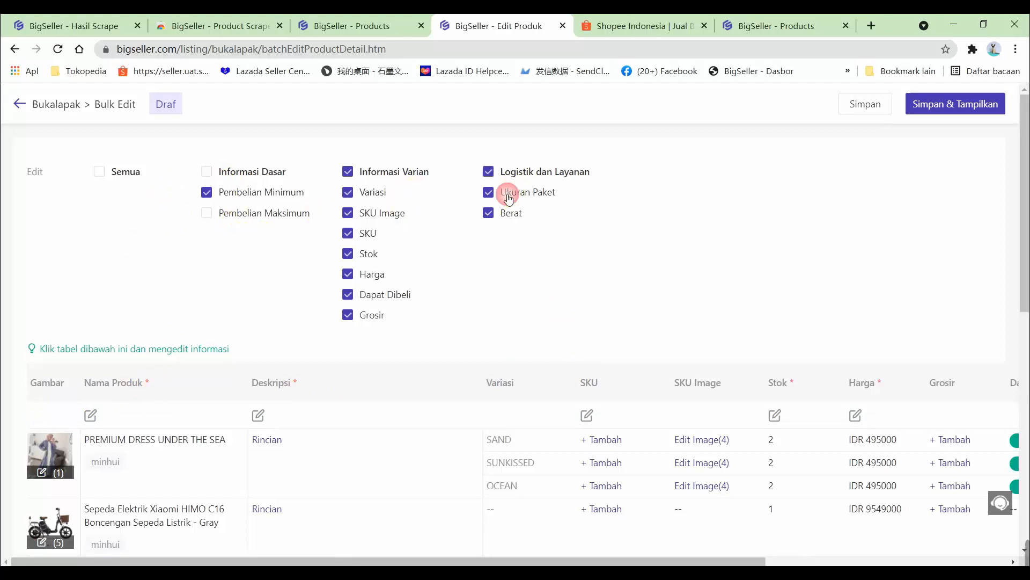
left_click(510, 195)
left_click(271, 209)
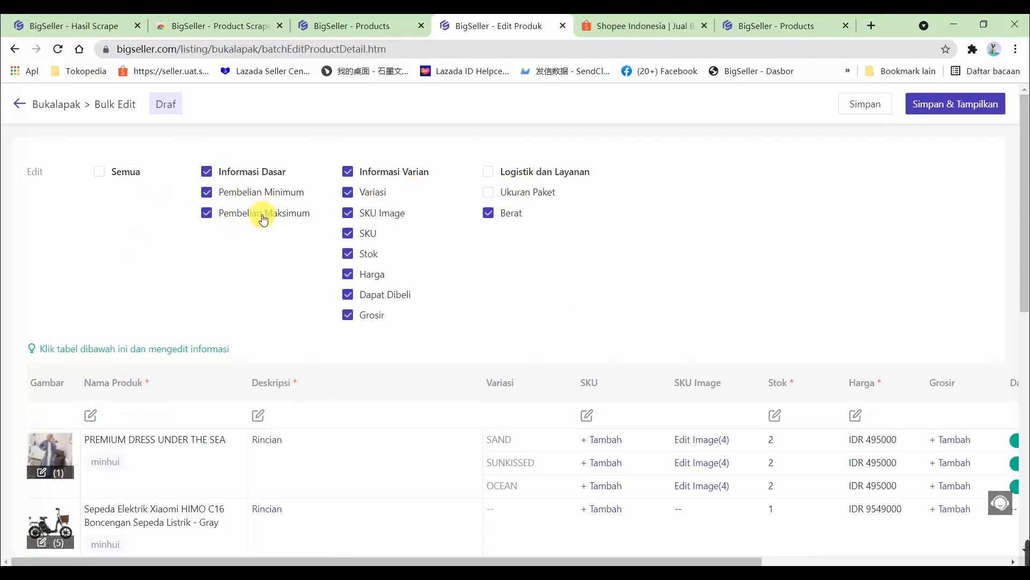
left_click(269, 212)
- Try reordering the photos of the Sepeda Elektrik Xiaomi HIMO C16 product and deleting one, and cancel the photo edit
scroll(487, 282, "down", 4)
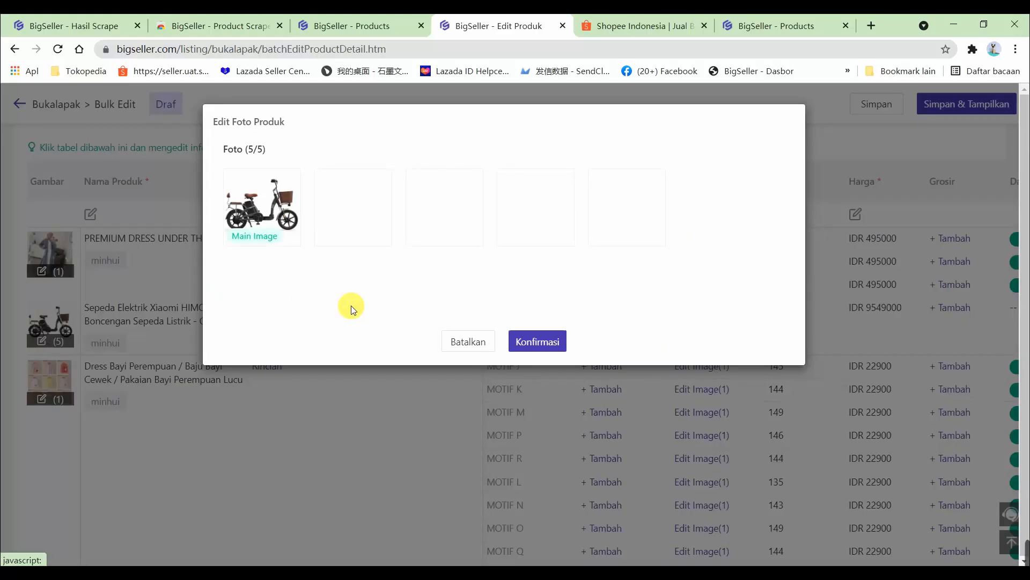
left_click_drag(365, 214, 321, 207)
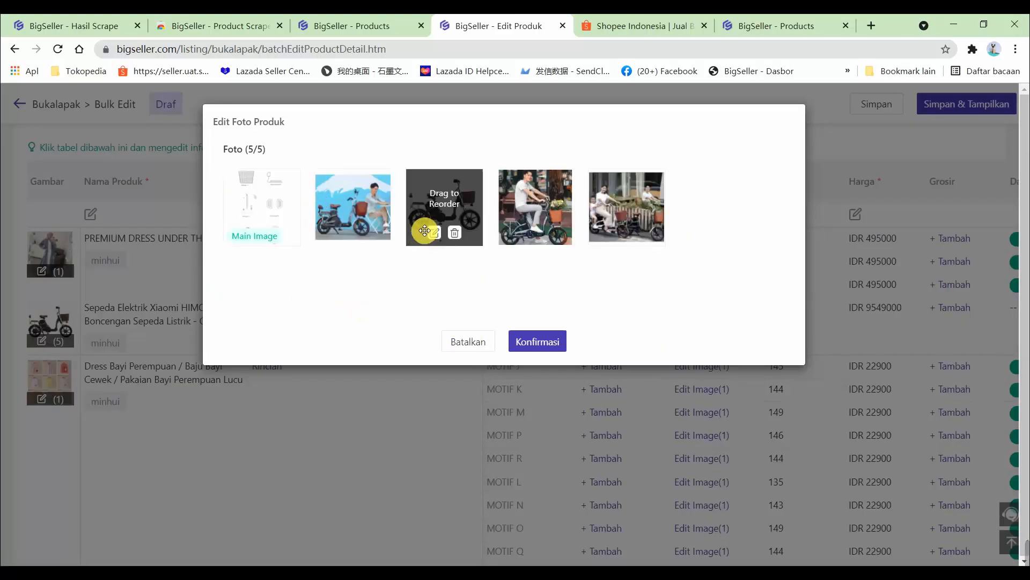
left_click(455, 240)
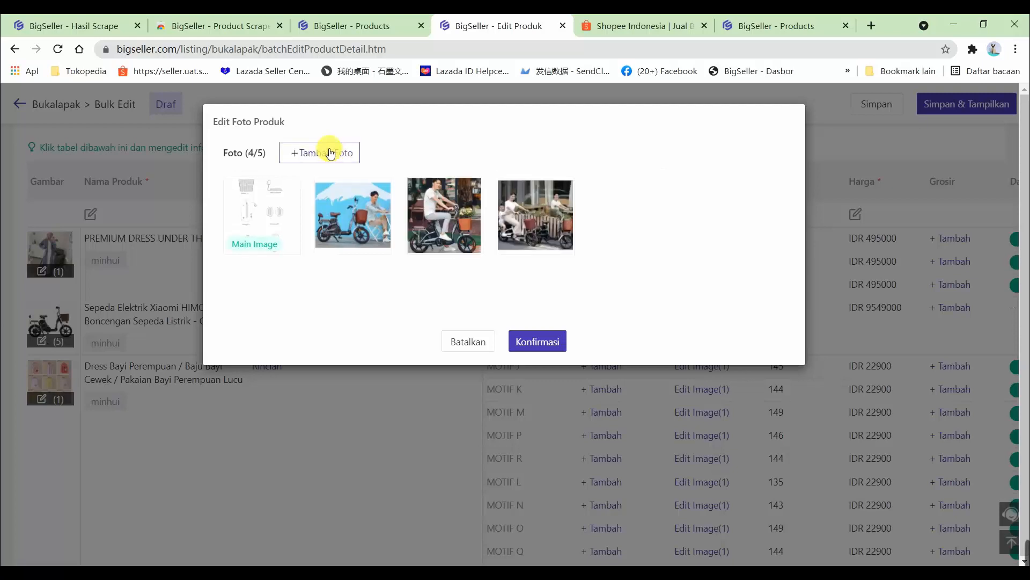
left_click(489, 342)
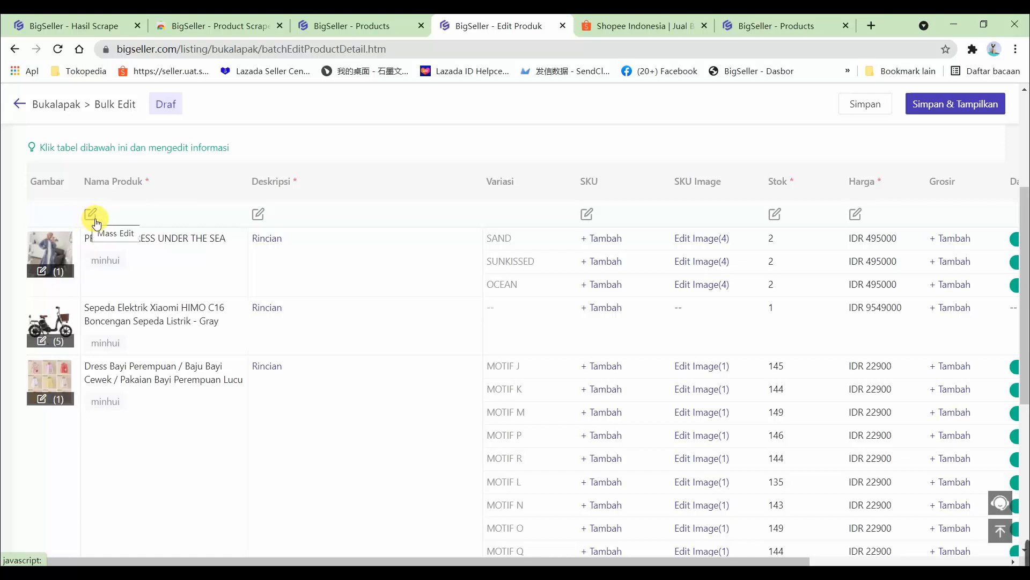
- Examine the editable product names and the Sepeda Elektrik product's description, and close the description without editing it
left_click(164, 238)
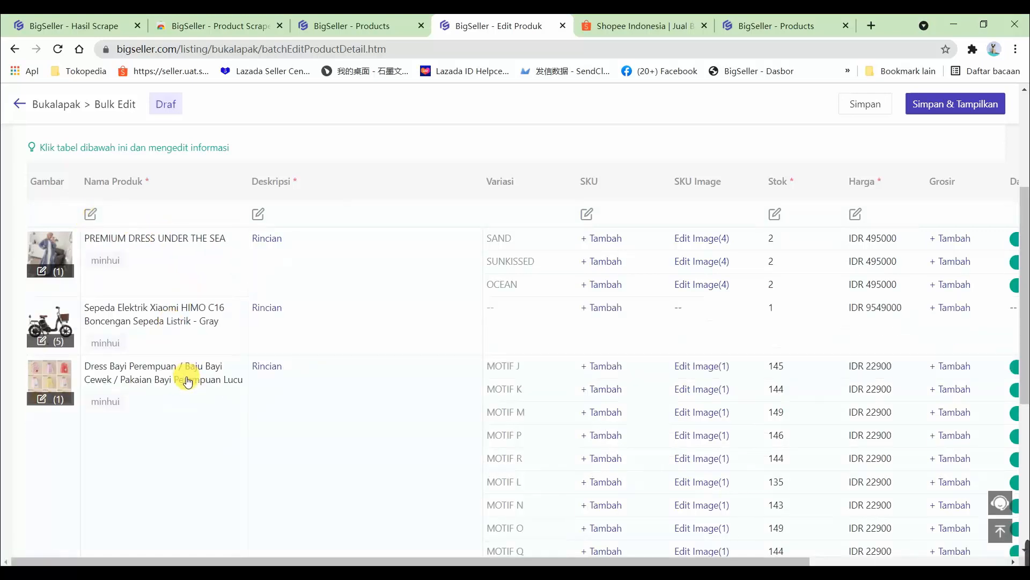
left_click(187, 382)
left_click(199, 322)
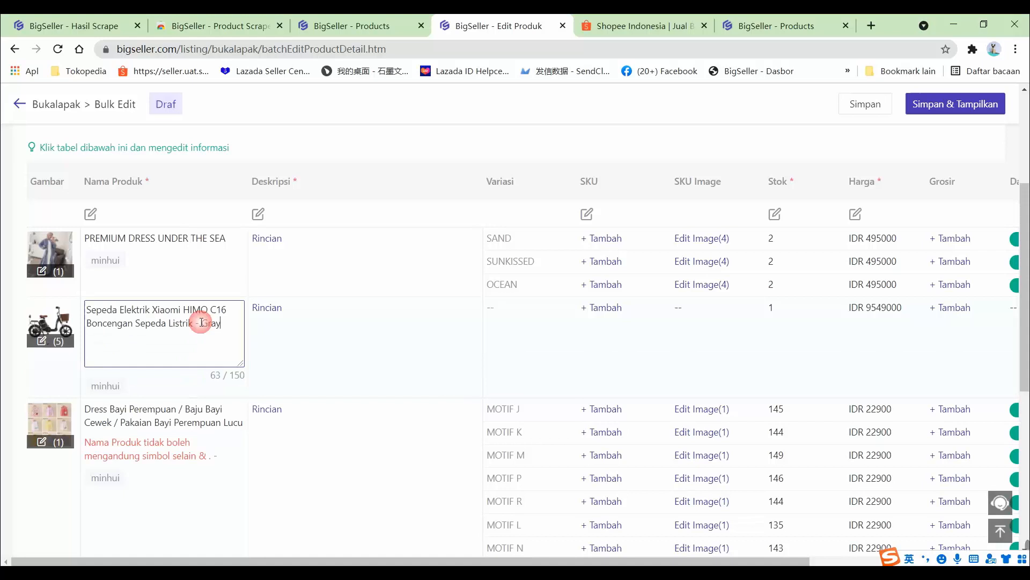
left_click(187, 424)
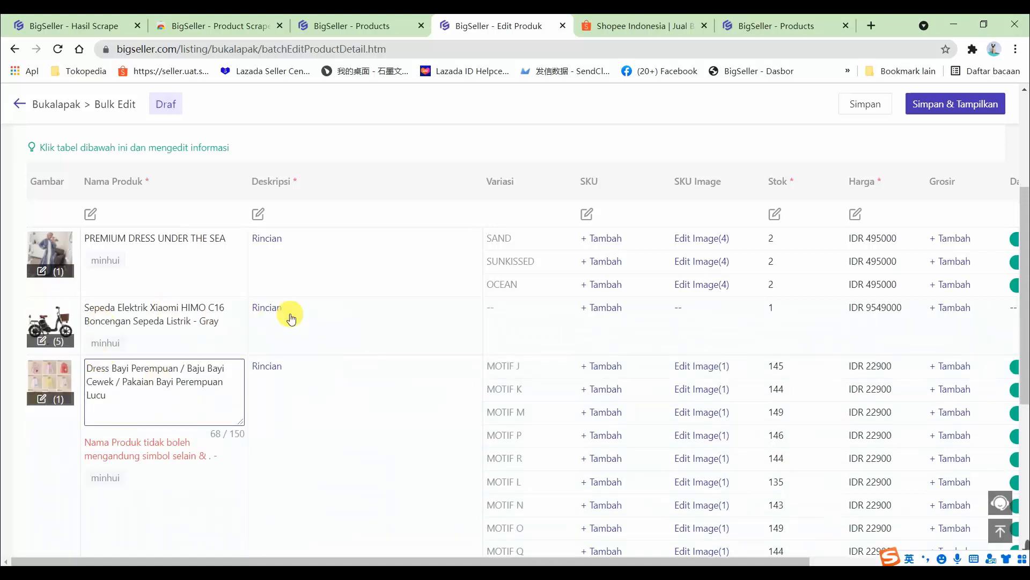
left_click(270, 310)
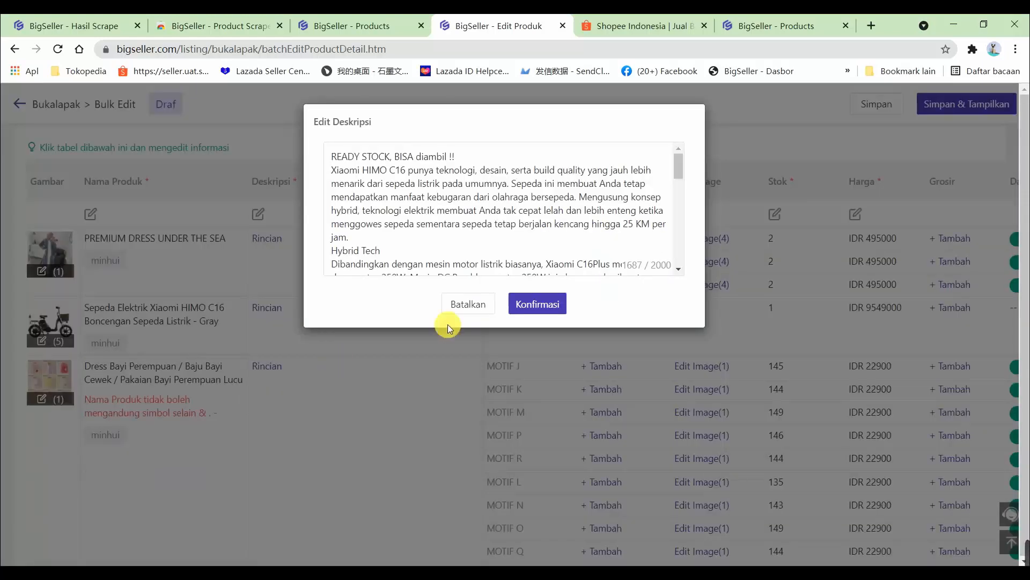
left_click(468, 304)
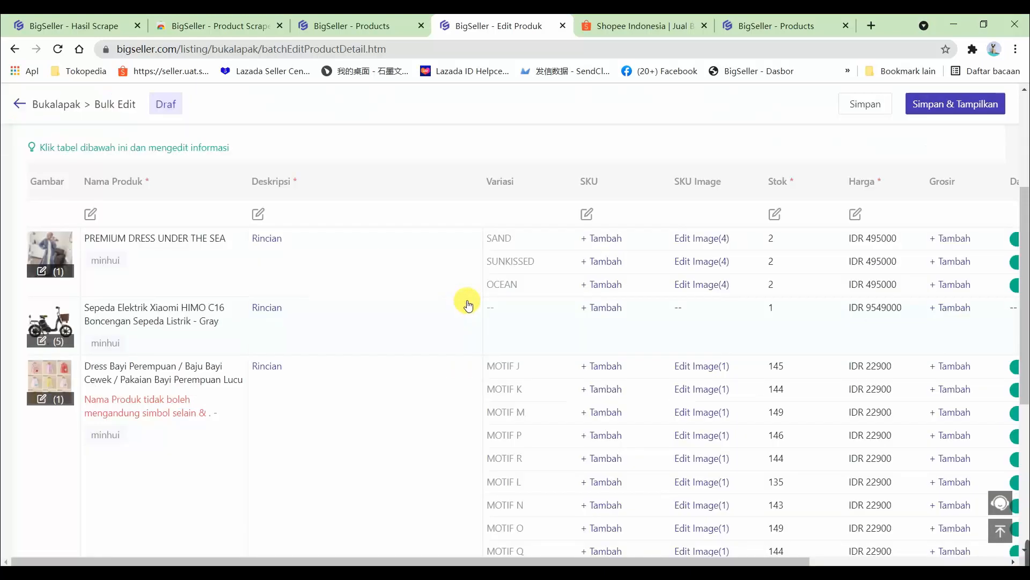
left_click(593, 261)
left_click(516, 242)
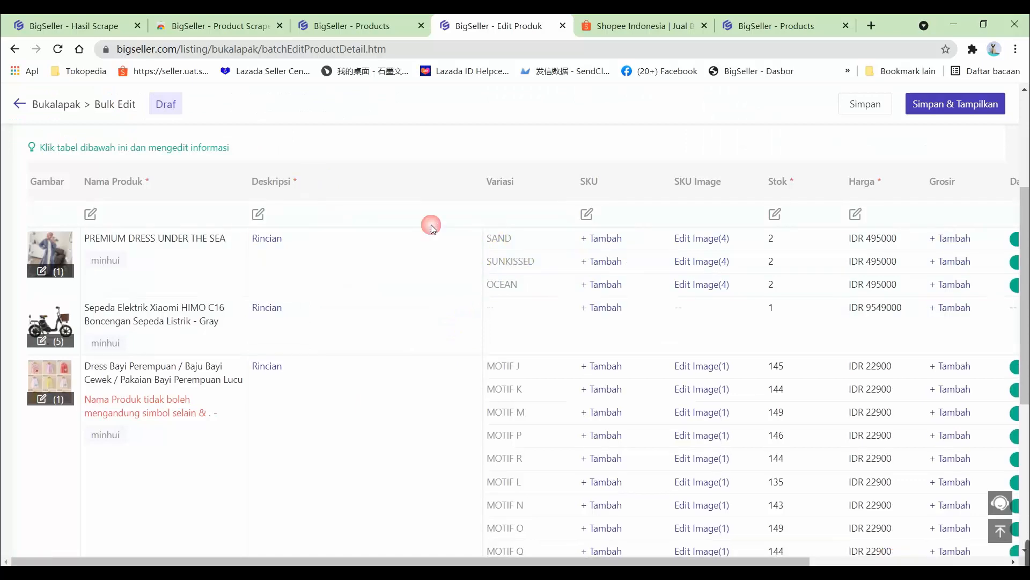
- Mass edit the product names to add the text yiko at the beginning and kiko at the end
left_click(92, 215)
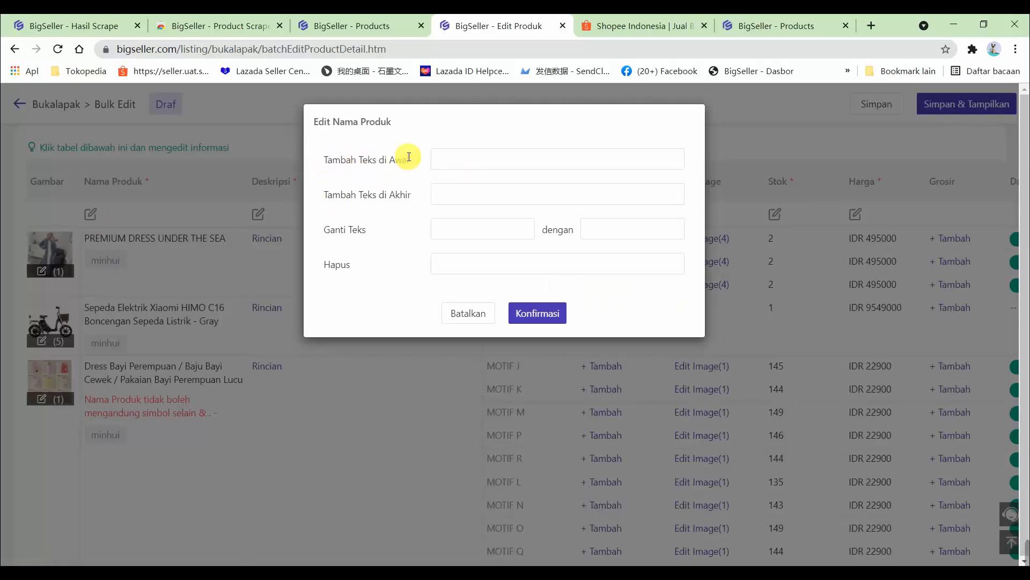
left_click_drag(332, 195, 444, 194)
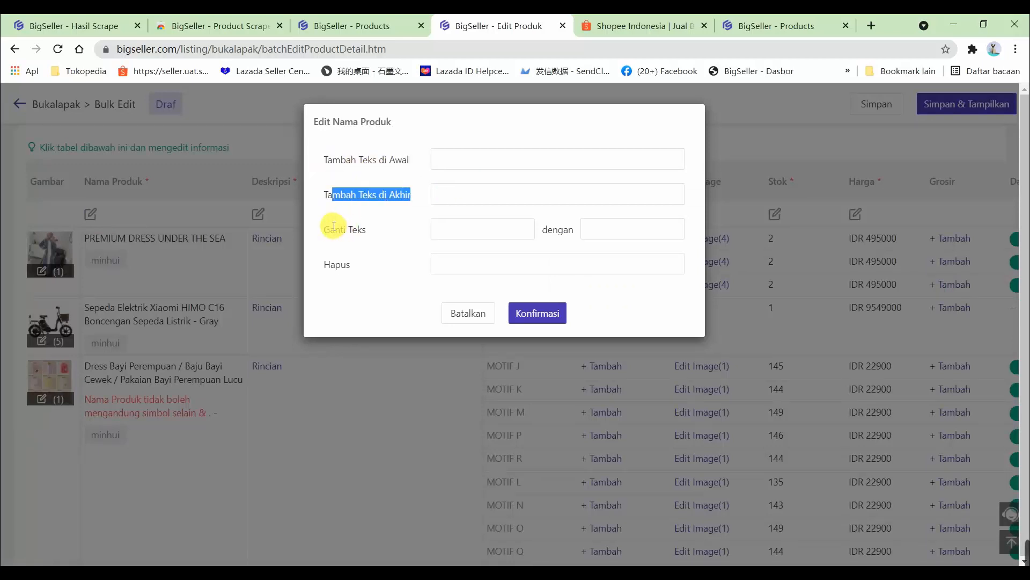
left_click_drag(332, 226, 367, 229)
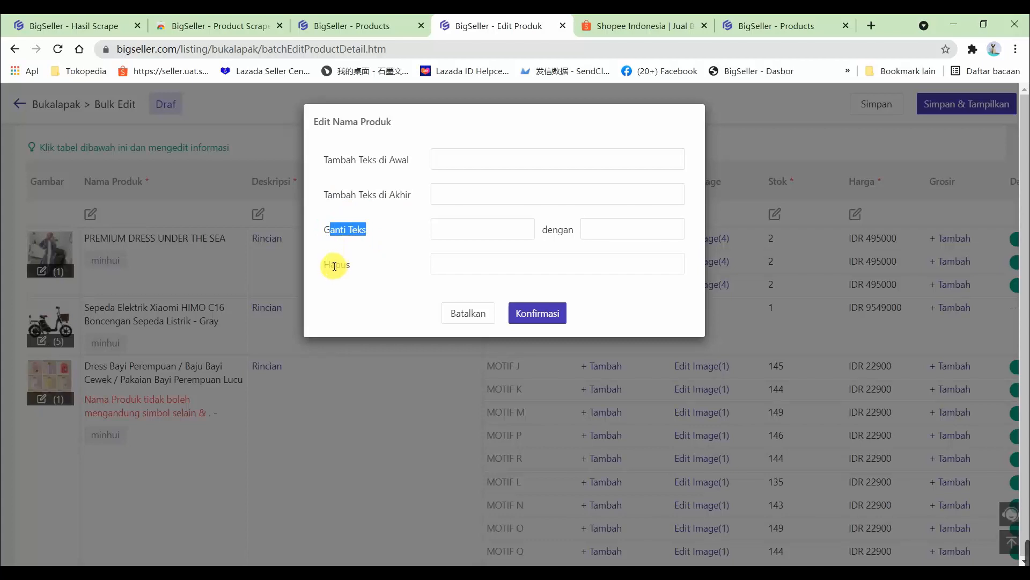
left_click_drag(334, 266, 332, 265)
left_click(475, 156)
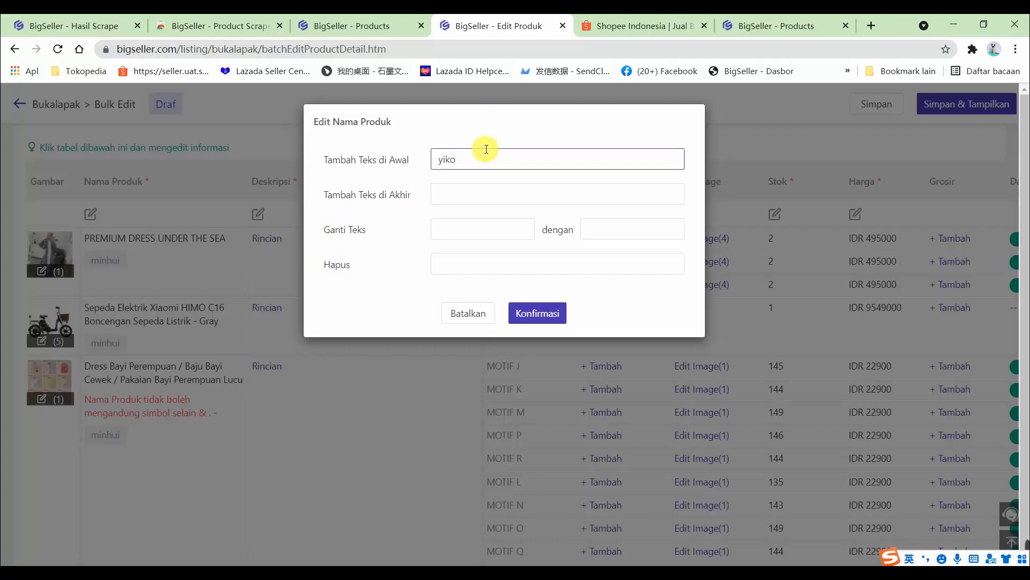
left_click(482, 200)
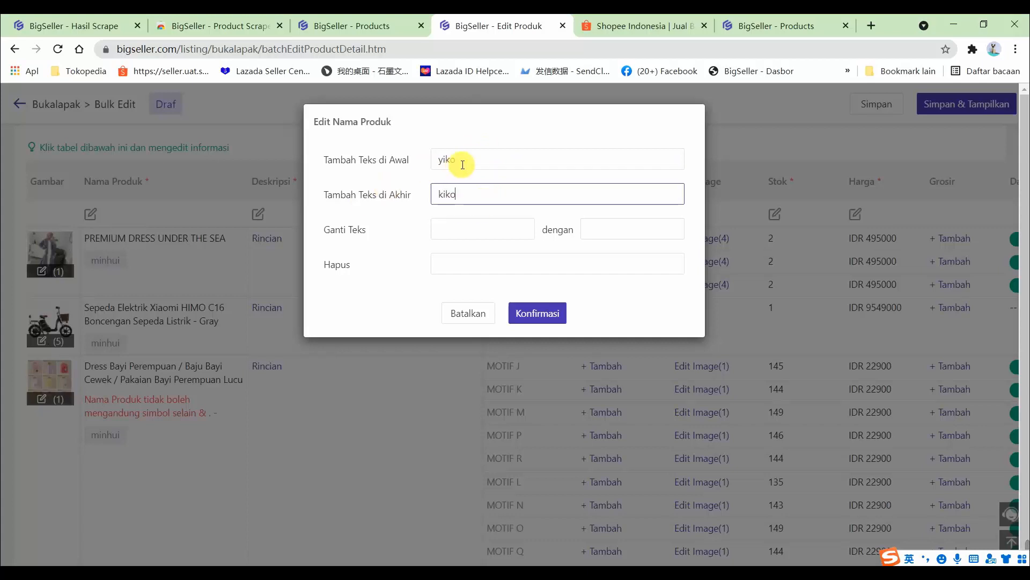
left_click_drag(463, 165, 420, 168)
double_click(476, 194)
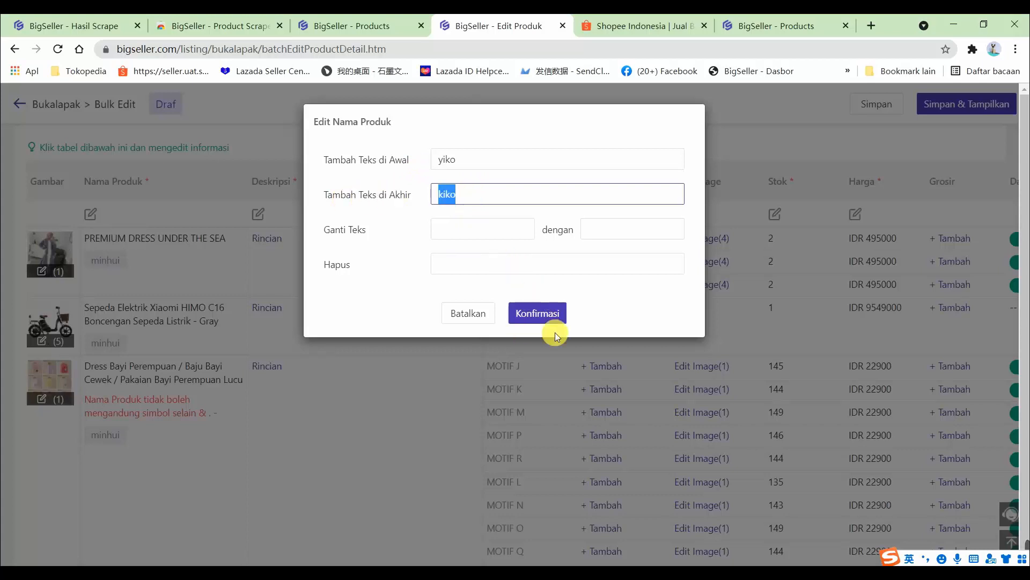
left_click(551, 314)
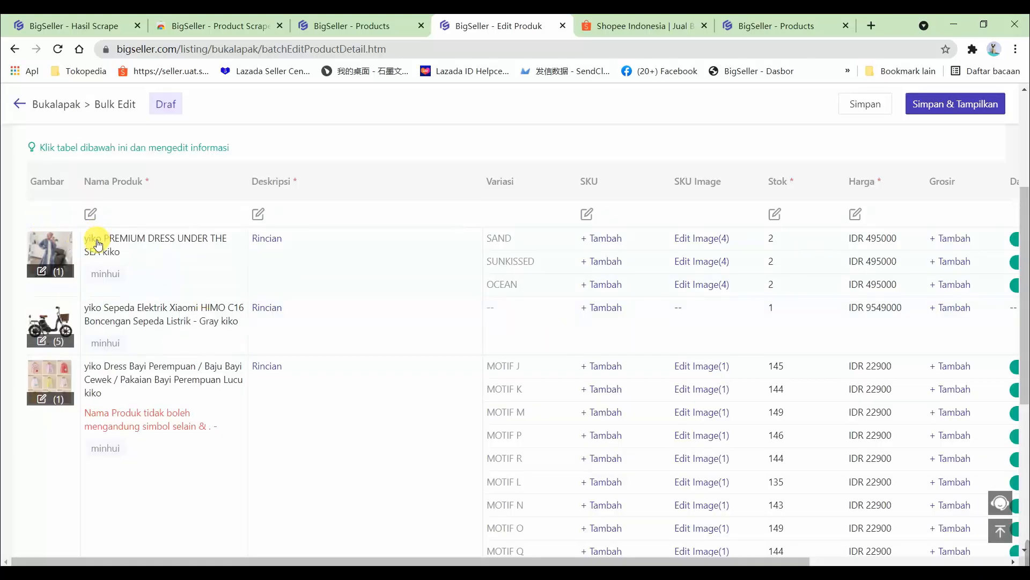
- Mass edit the product names to replace the text yiko with kiko
left_click(92, 214)
left_click(477, 231)
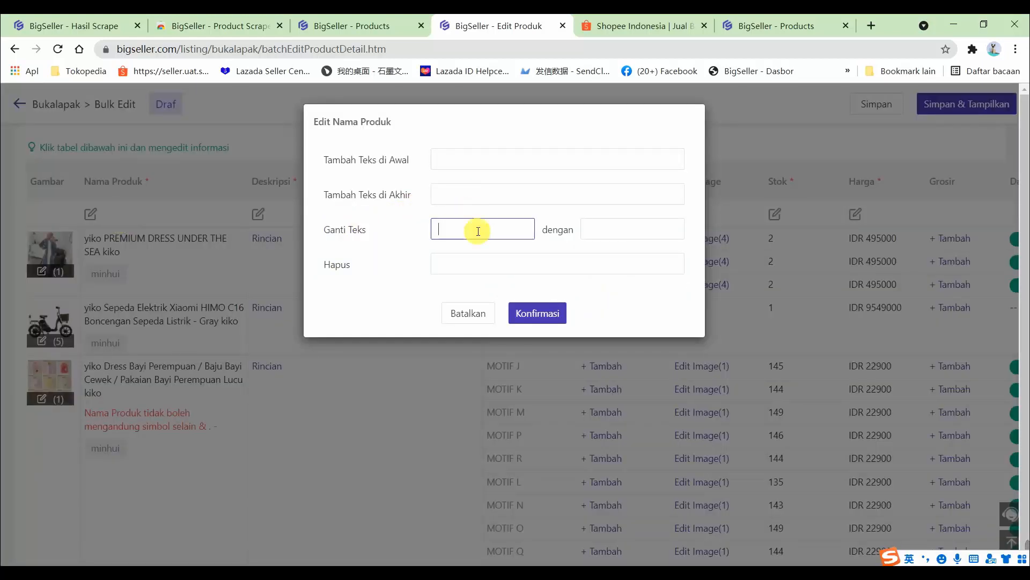
left_click(639, 231)
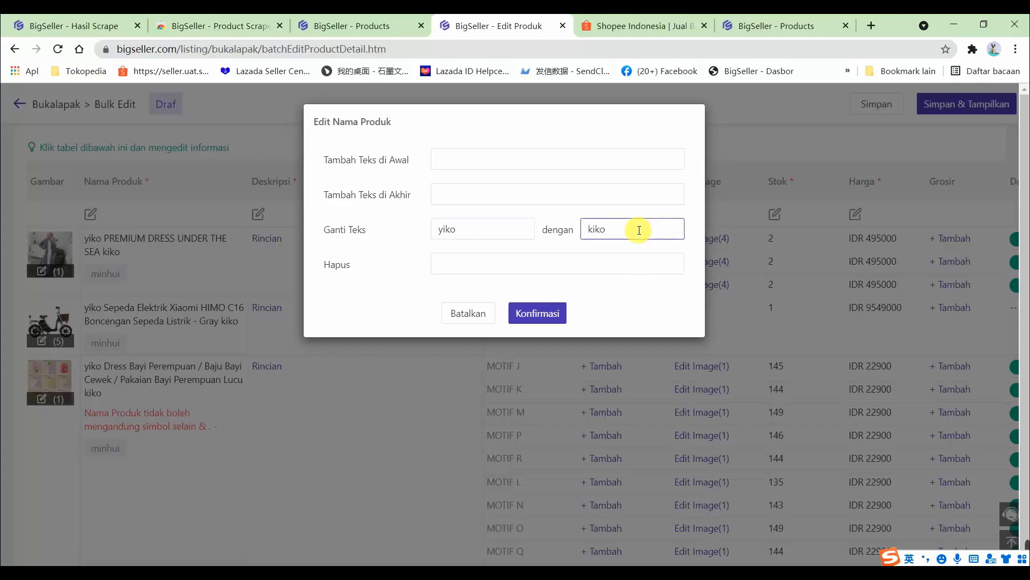
left_click(537, 311)
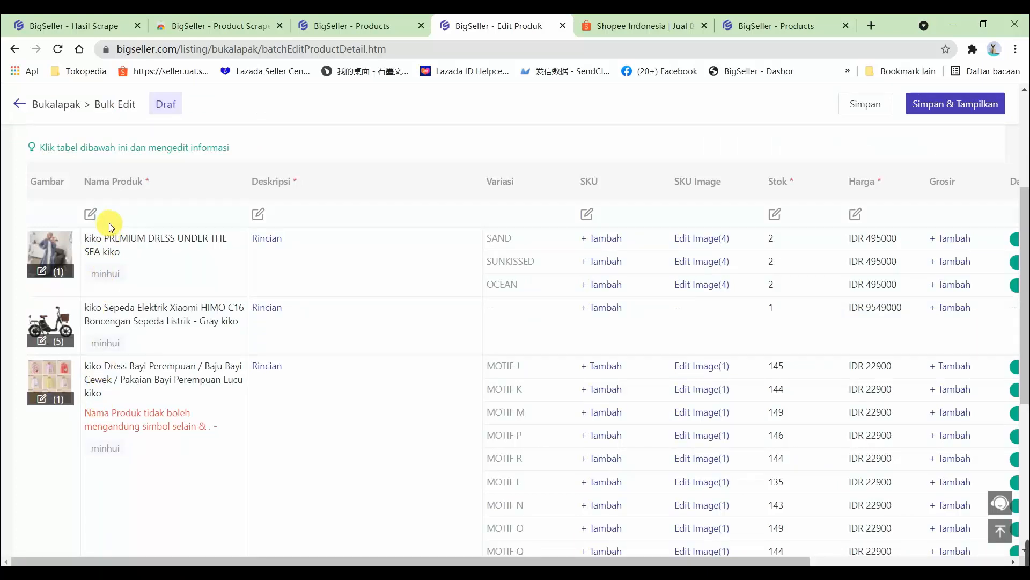
- Mass edit the product names to delete the text kiko from all of them
left_click(91, 214)
left_click(485, 262)
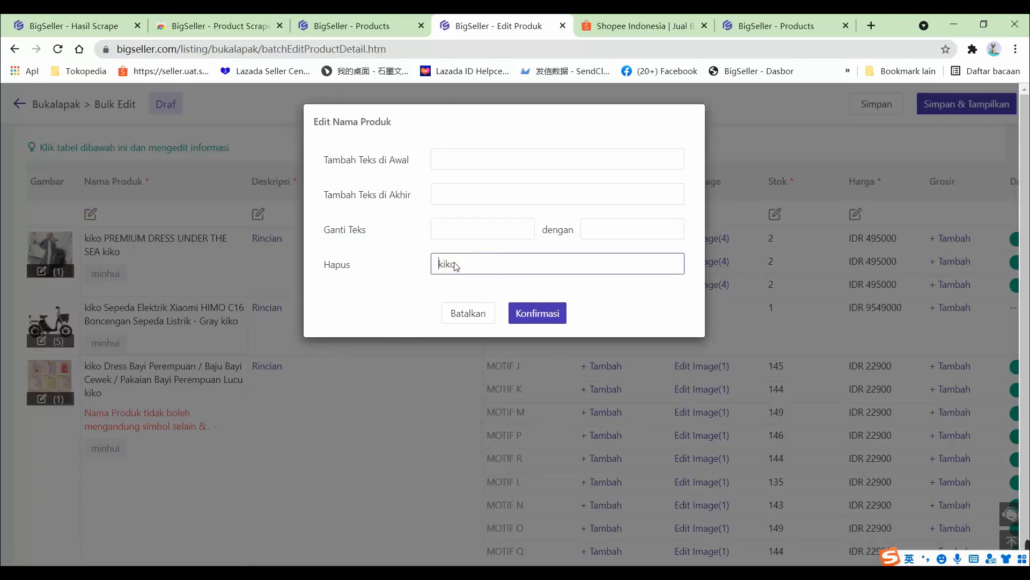
left_click(539, 314)
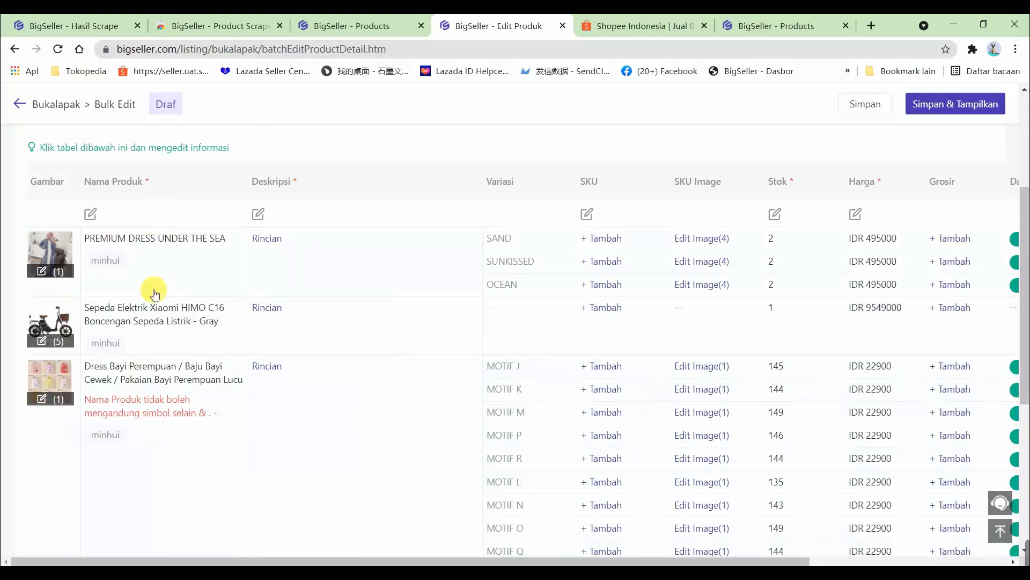
- Examine the Ganti Teks, Hapus Teks and Tambah Teks options for mass editing product descriptions, and cancel without changes
left_click(259, 214)
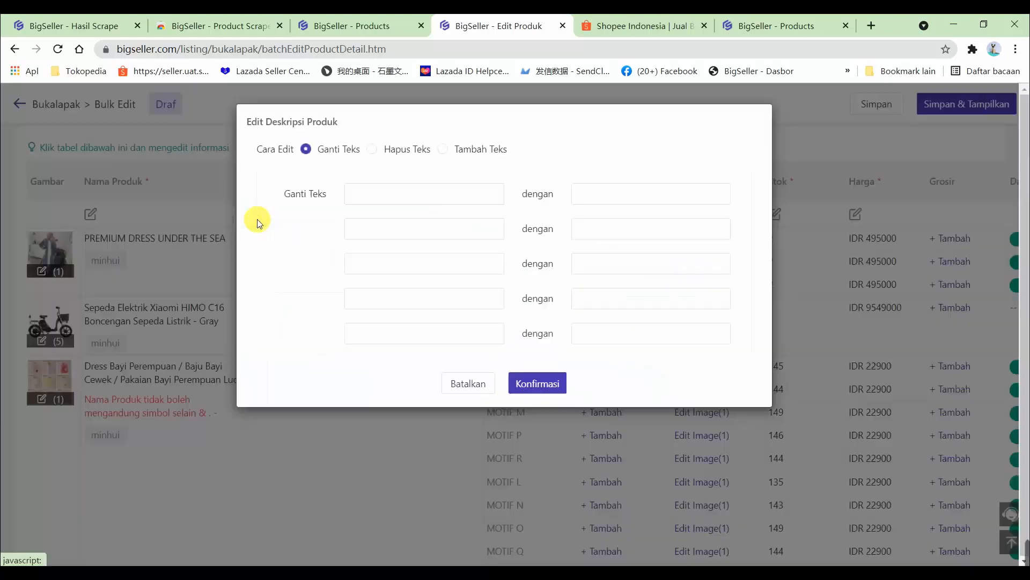
left_click(304, 150)
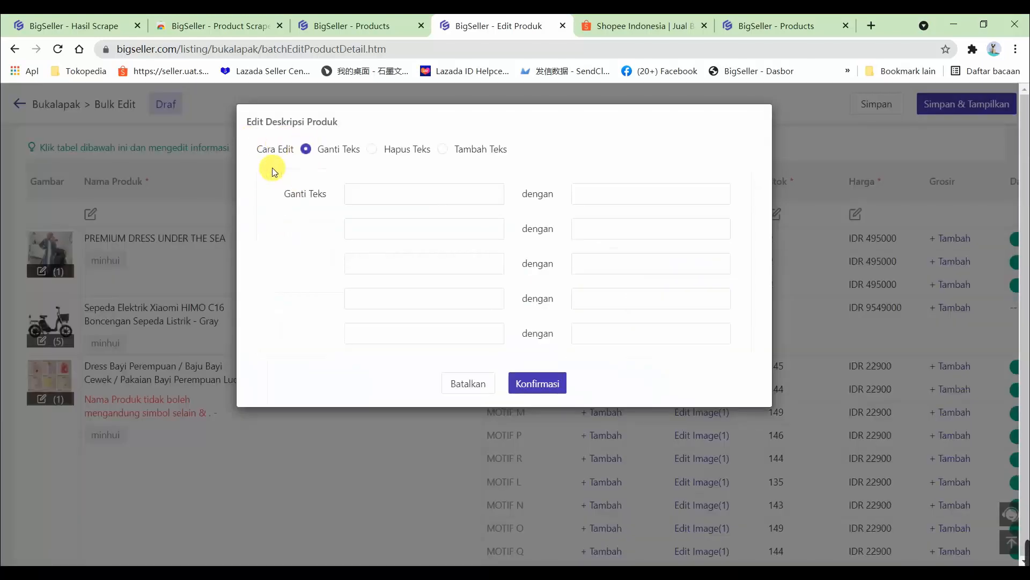
left_click(308, 156)
left_click(385, 156)
left_click(450, 150)
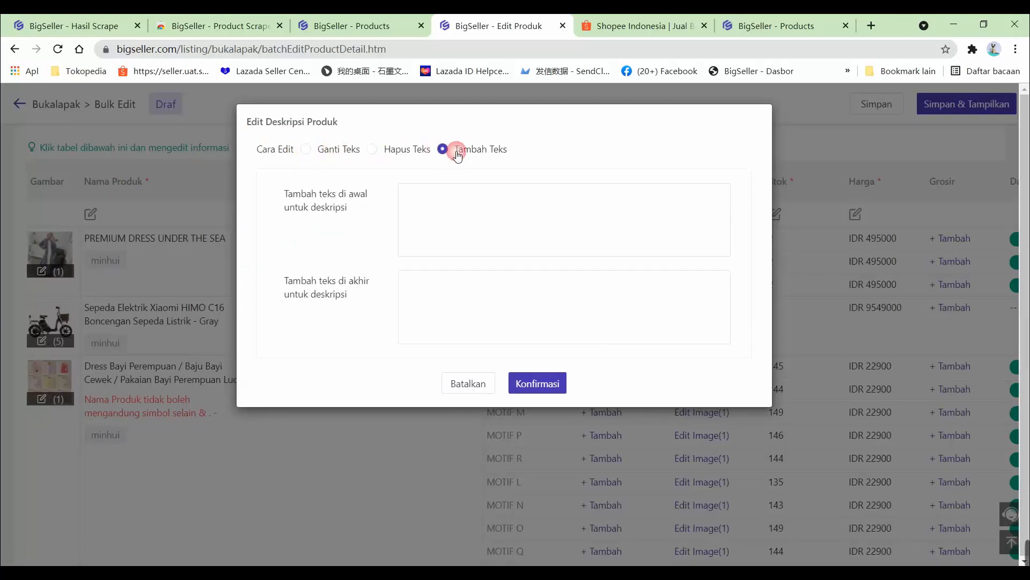
left_click(339, 152)
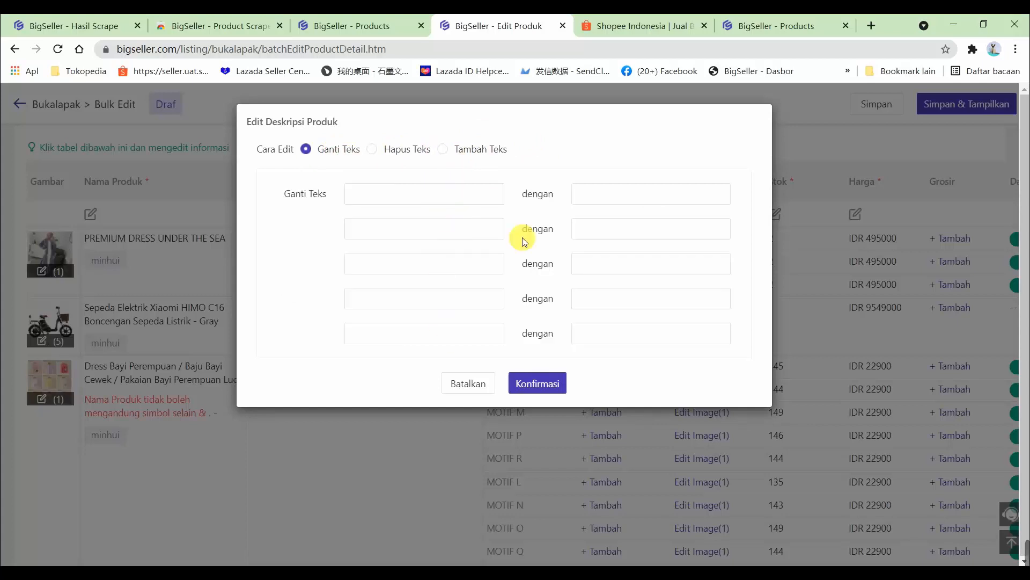
left_click(644, 193)
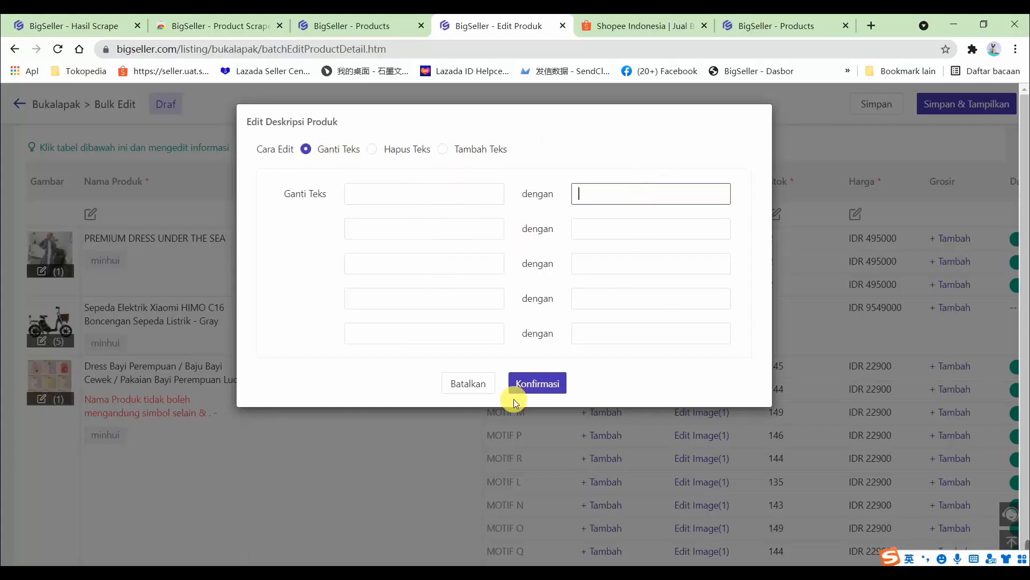
left_click(486, 387)
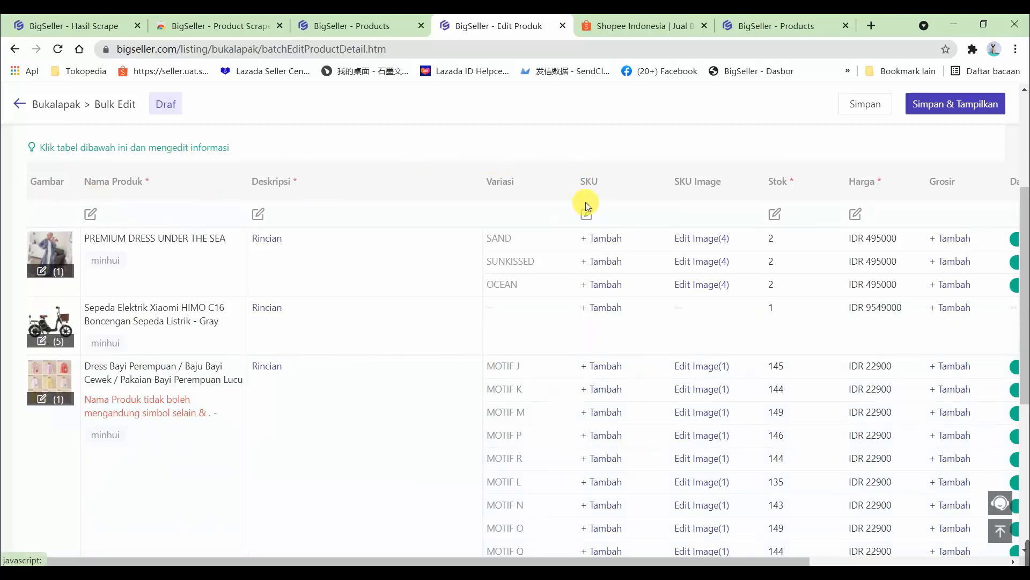
- Generate SKUs for all product variations in bulk with the prefix Yiko
left_click(587, 215)
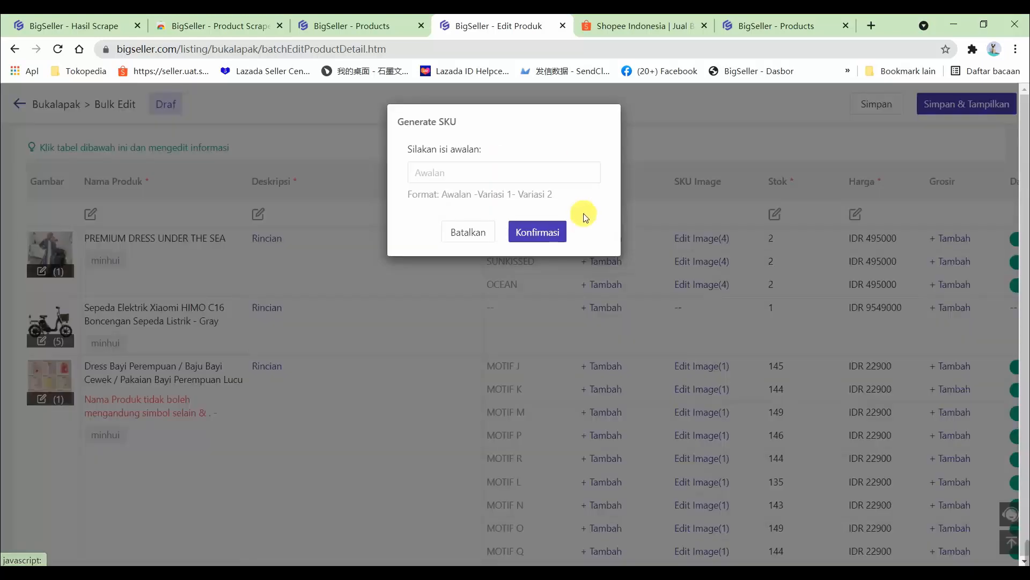
left_click(488, 230)
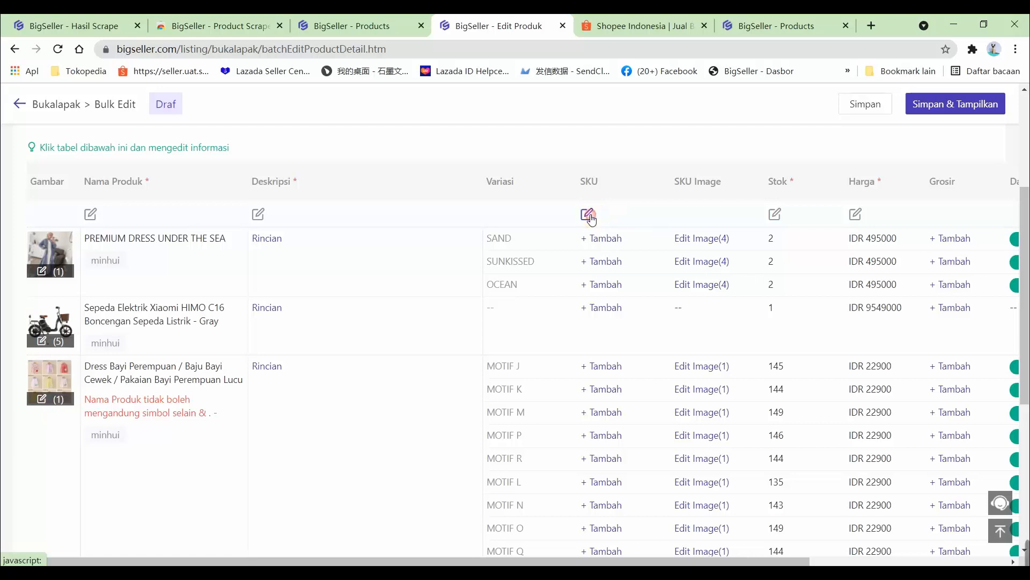
left_click(589, 215)
left_click(442, 171)
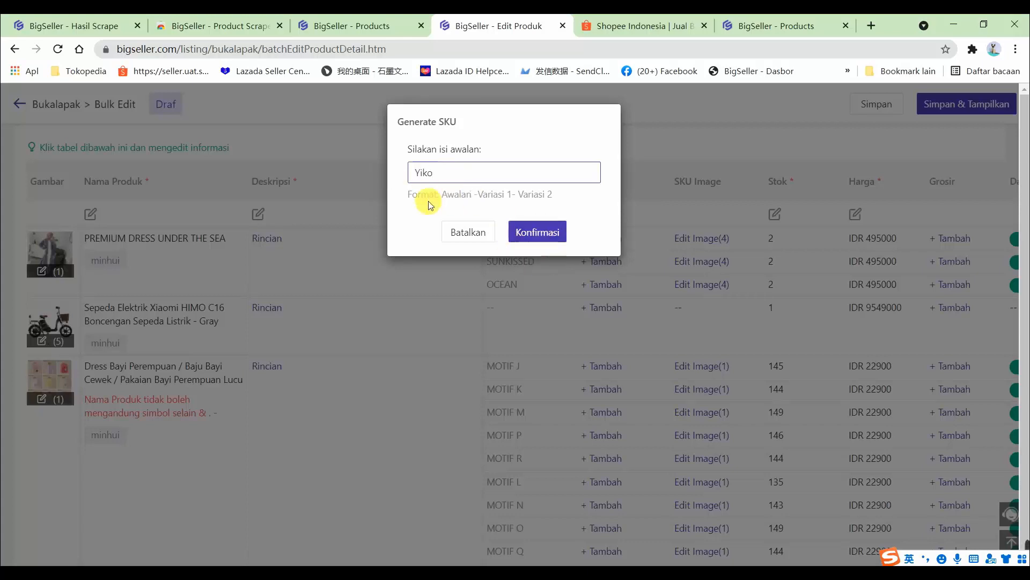
left_click_drag(413, 197, 518, 196)
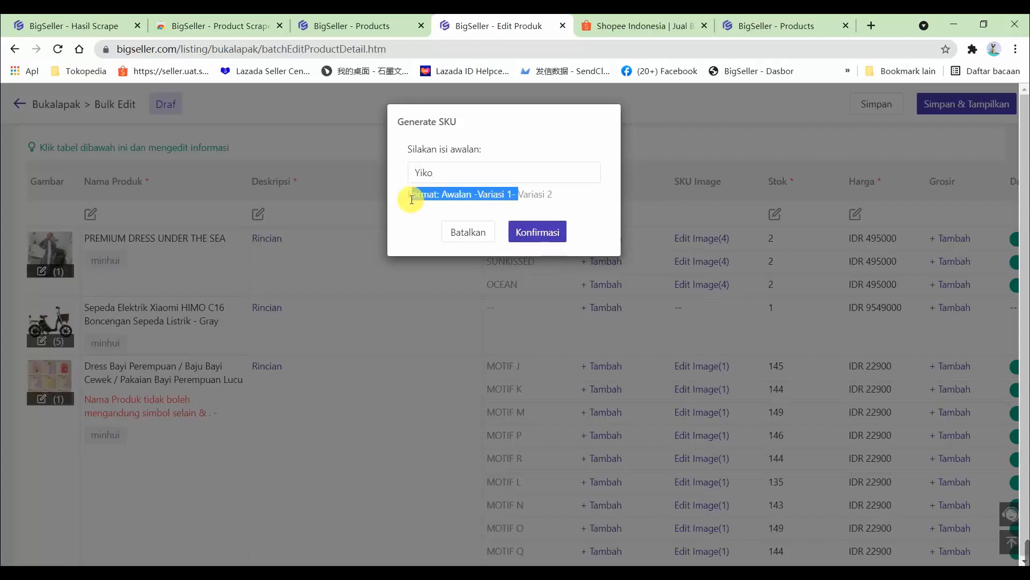
left_click(412, 203)
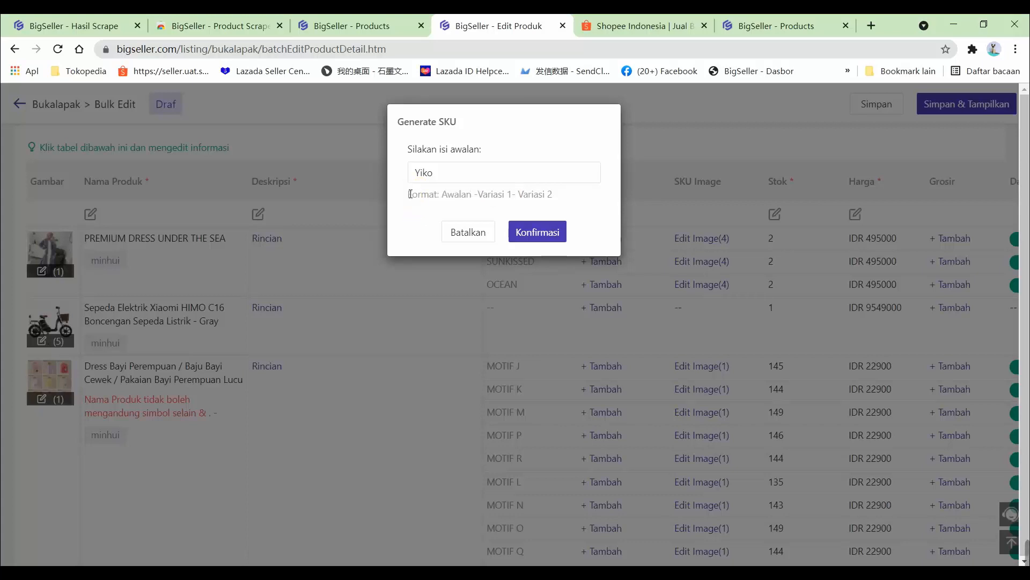
left_click_drag(410, 194, 559, 201)
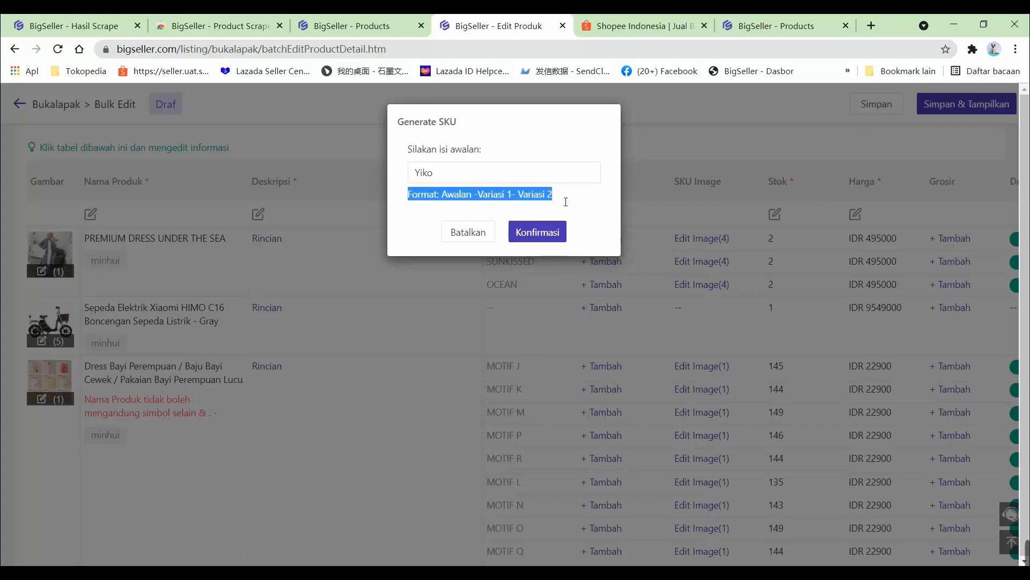
left_click(555, 231)
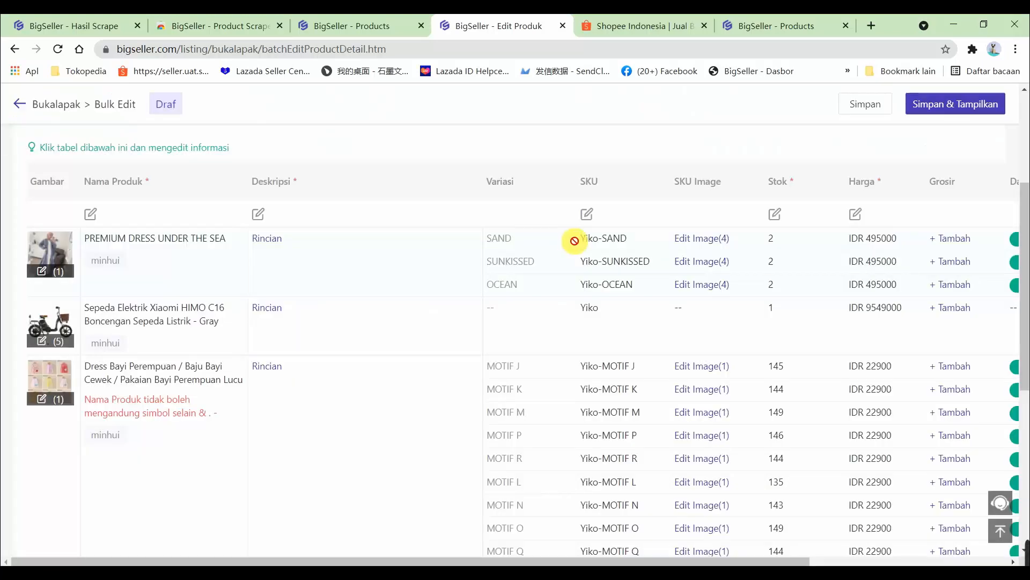
- Examine the product photo editor for the SAND variation of the premium dress, and cancel without changes
left_click(711, 238)
mouse_move(299, 251)
left_click_drag(299, 251, 513, 241)
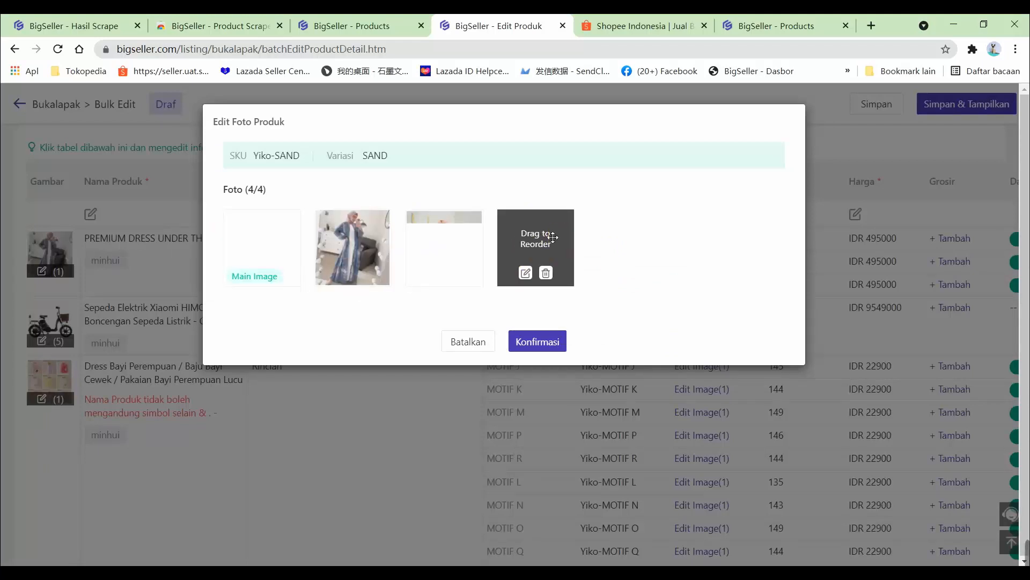
left_click(472, 342)
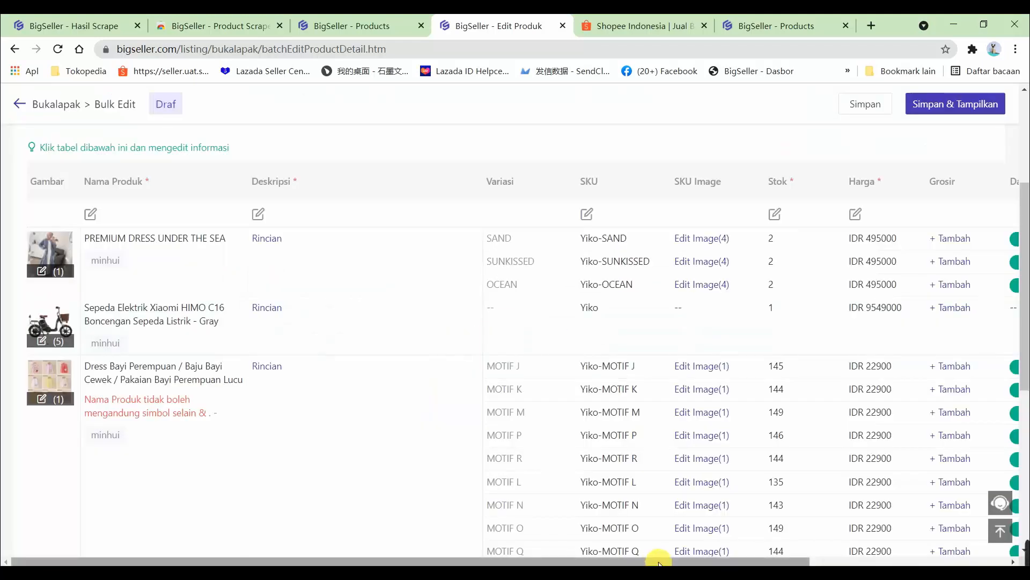
- Examine the mass edit dialog for product stock, and cancel it without entering a value
left_click_drag(663, 561, 844, 562)
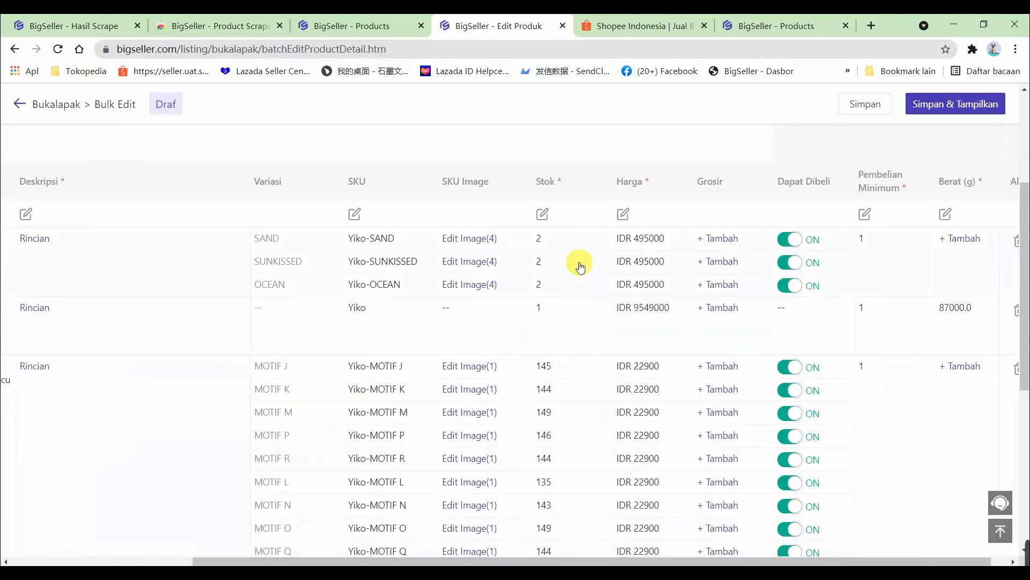
left_click(543, 214)
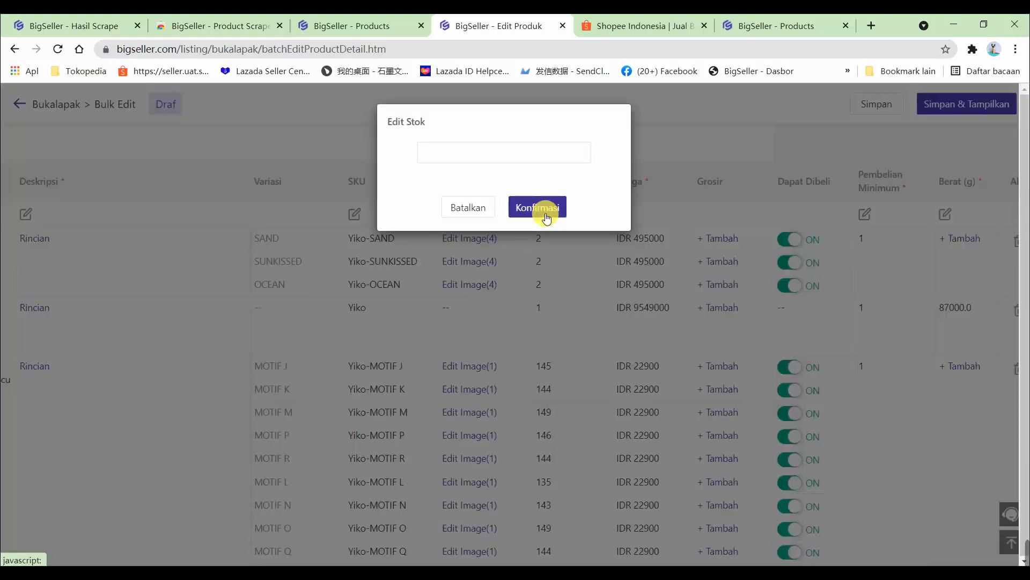
left_click(469, 207)
- Mass edit the prices of all products, adding a nominal amount of 10000 with the Tambah option
left_click(623, 215)
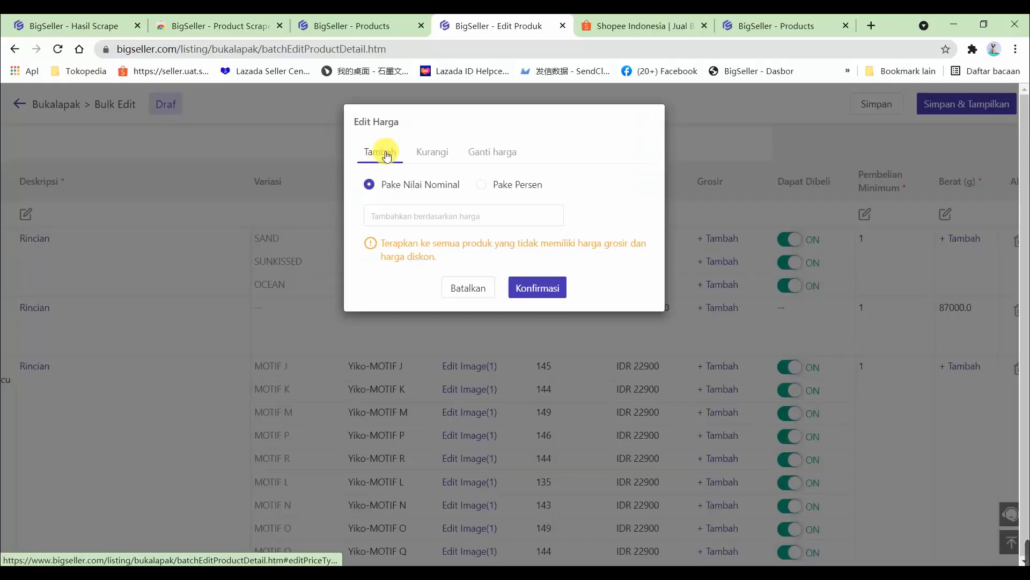
left_click(431, 153)
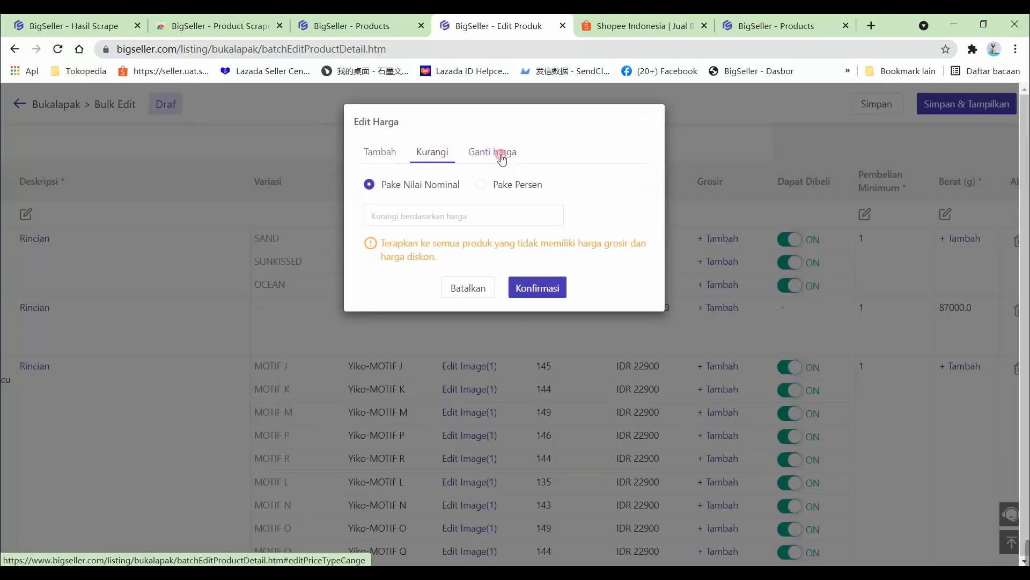
left_click(500, 156)
left_click(390, 156)
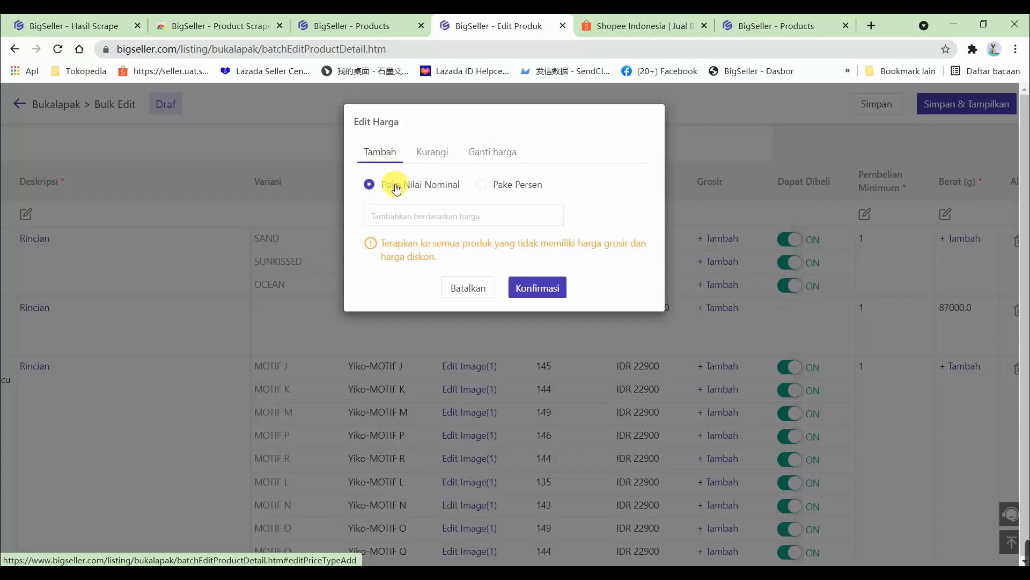
left_click(483, 185)
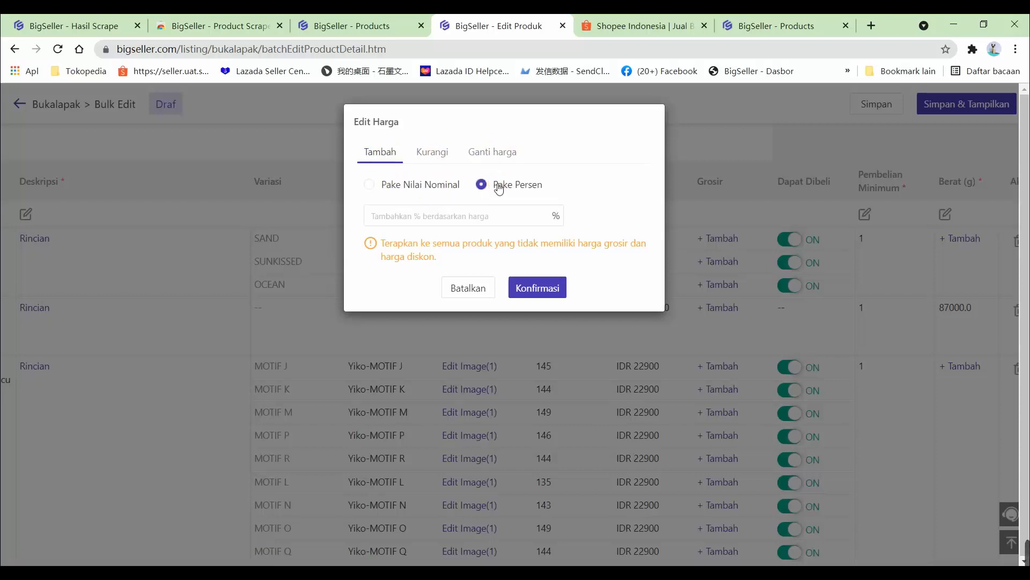
left_click(421, 186)
left_click(418, 213)
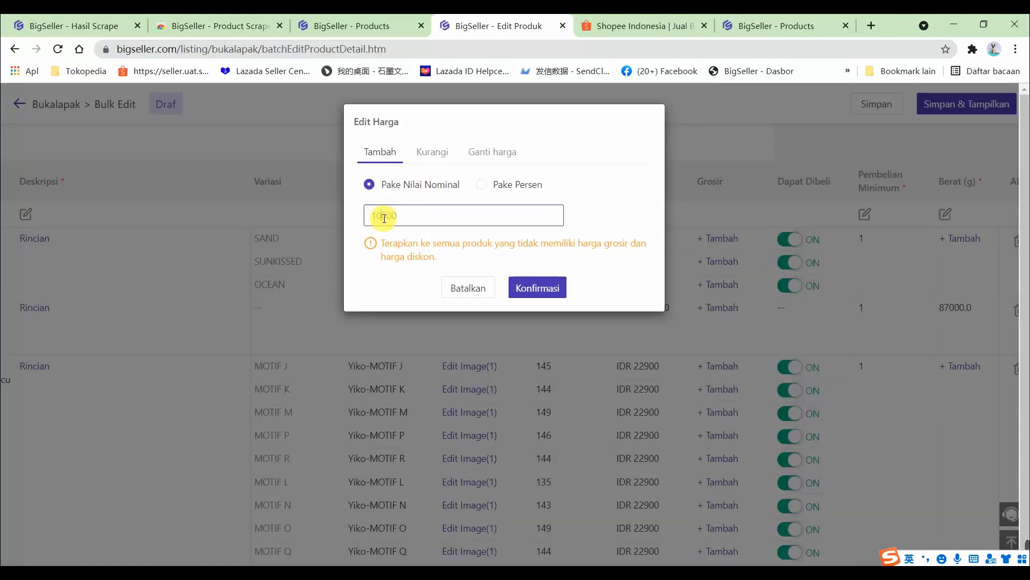
type("10000")
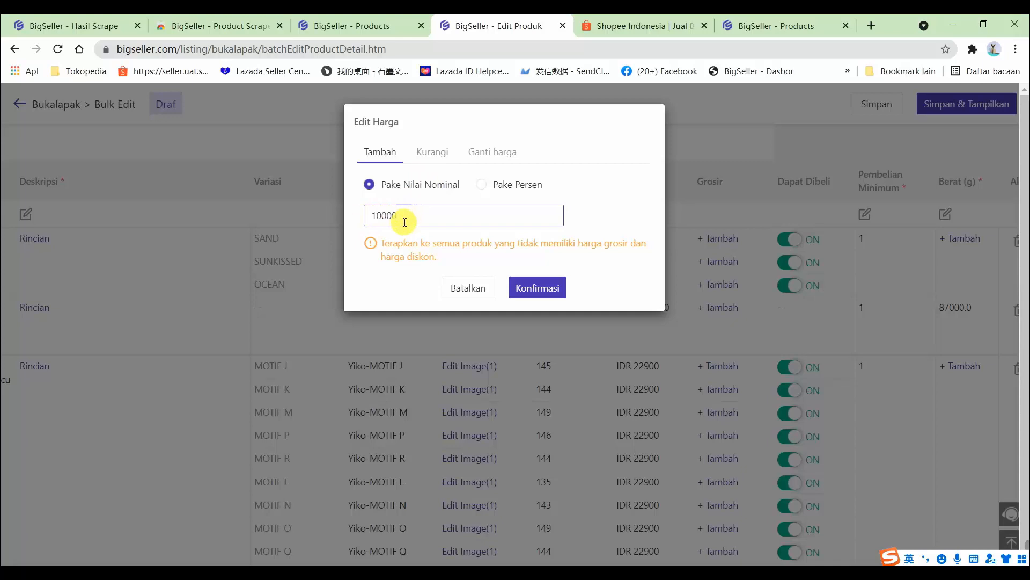
double_click(435, 215)
left_click(539, 289)
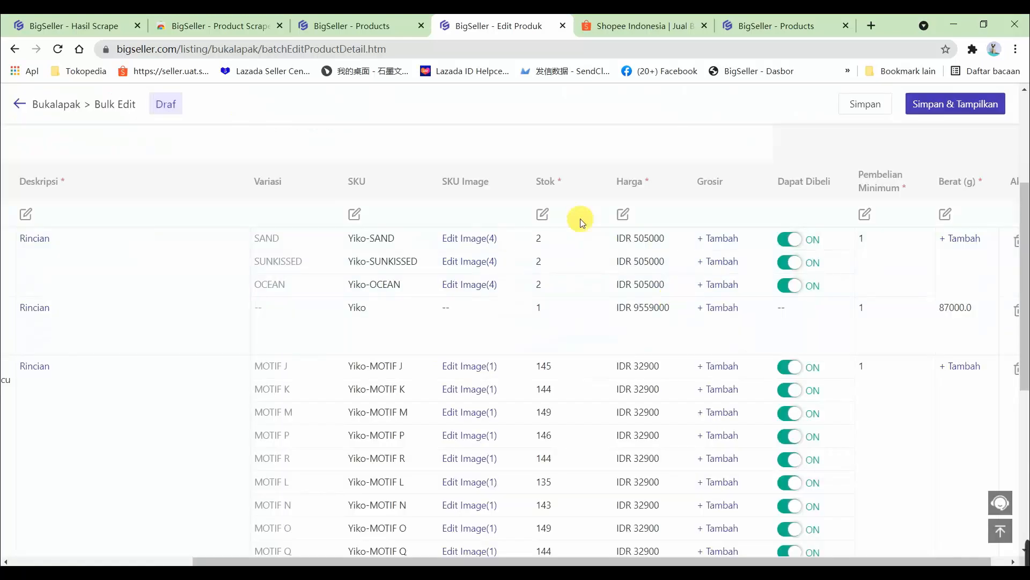
- Examine the wholesale (Grosir) price form for the SAND variation, and cancel without adding a price
scroll(628, 400, "down", 4)
scroll(643, 400, "up", 8)
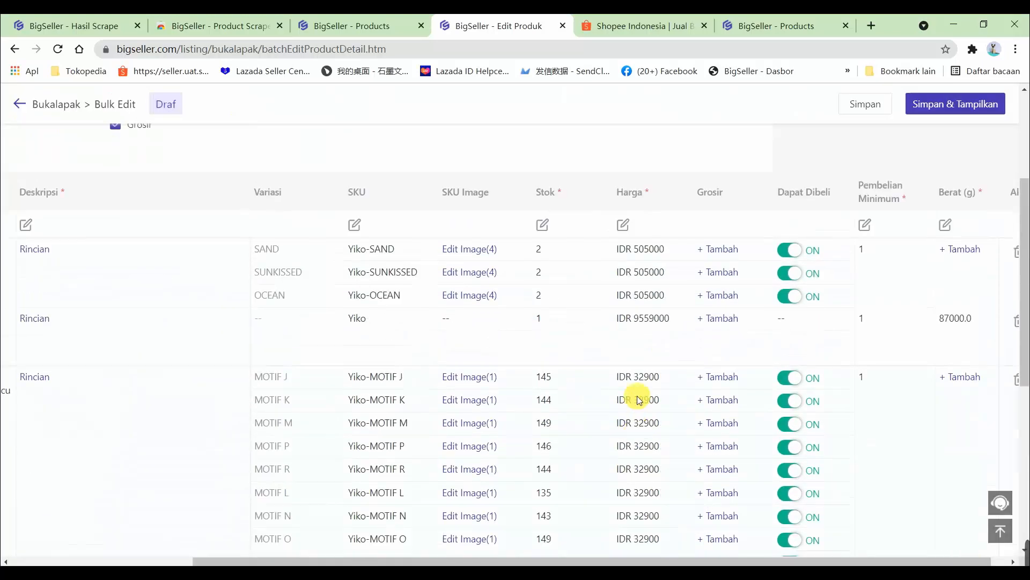
scroll(727, 397, "down", 3)
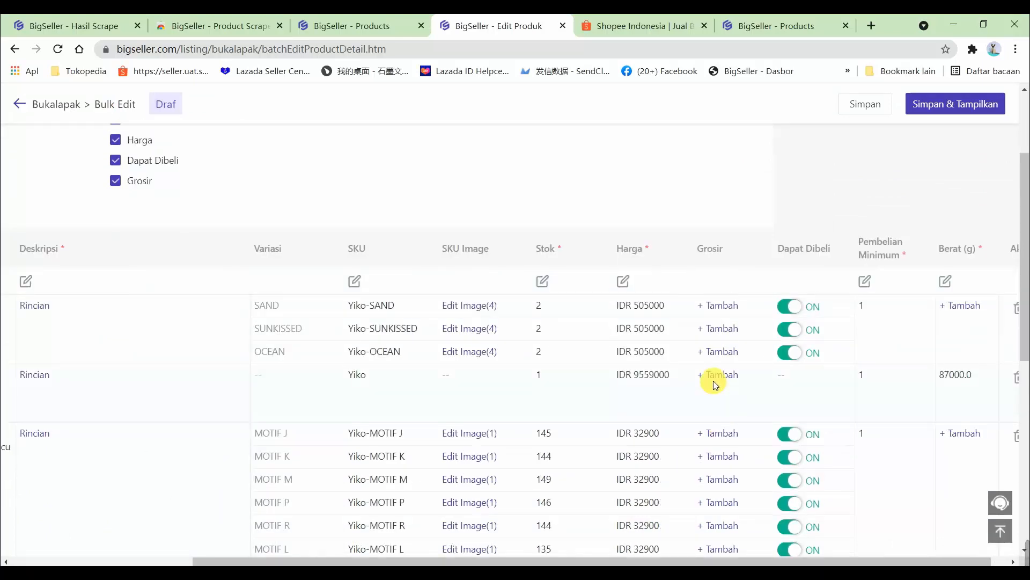
left_click(719, 305)
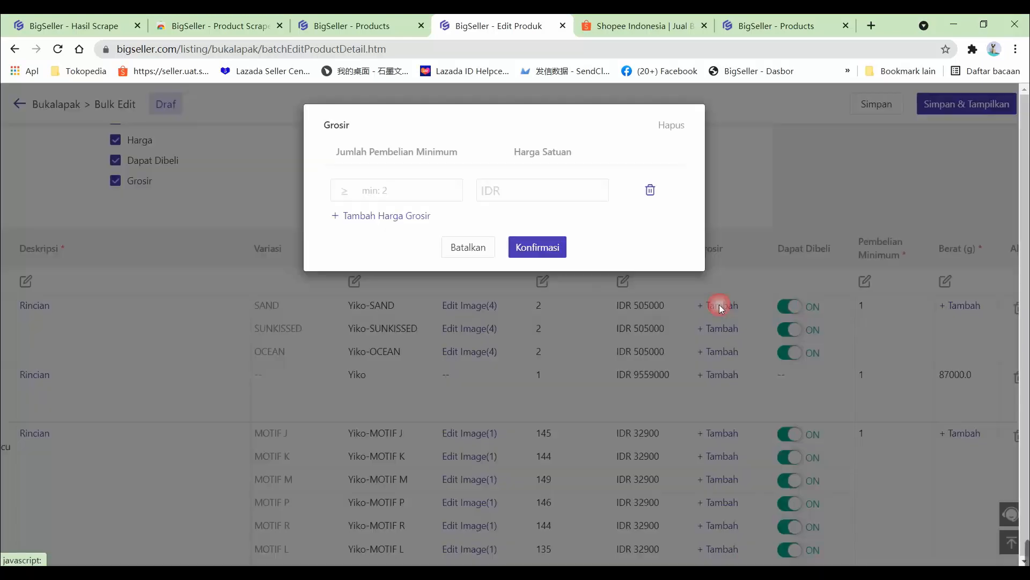
left_click(421, 187)
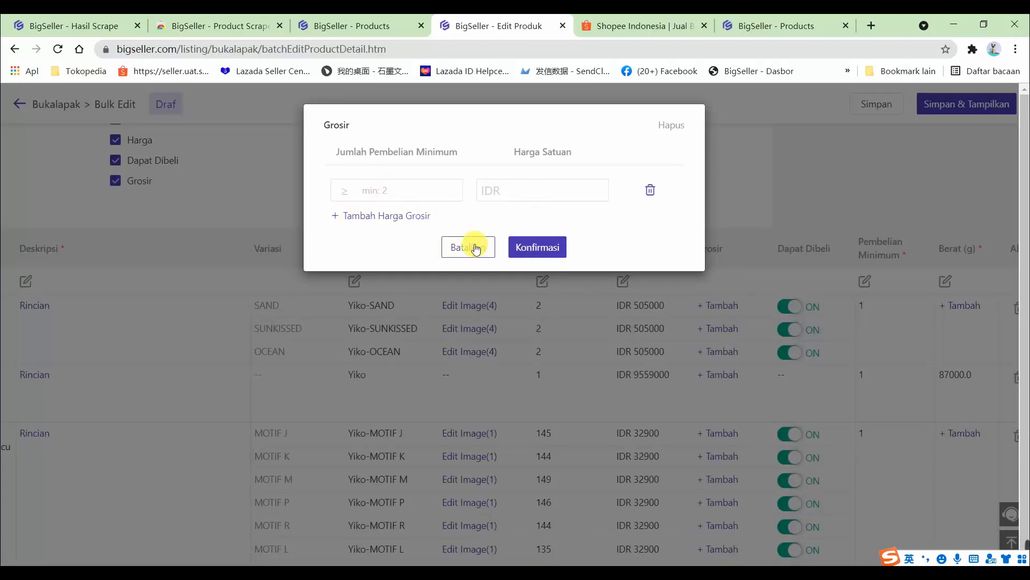
left_click(471, 247)
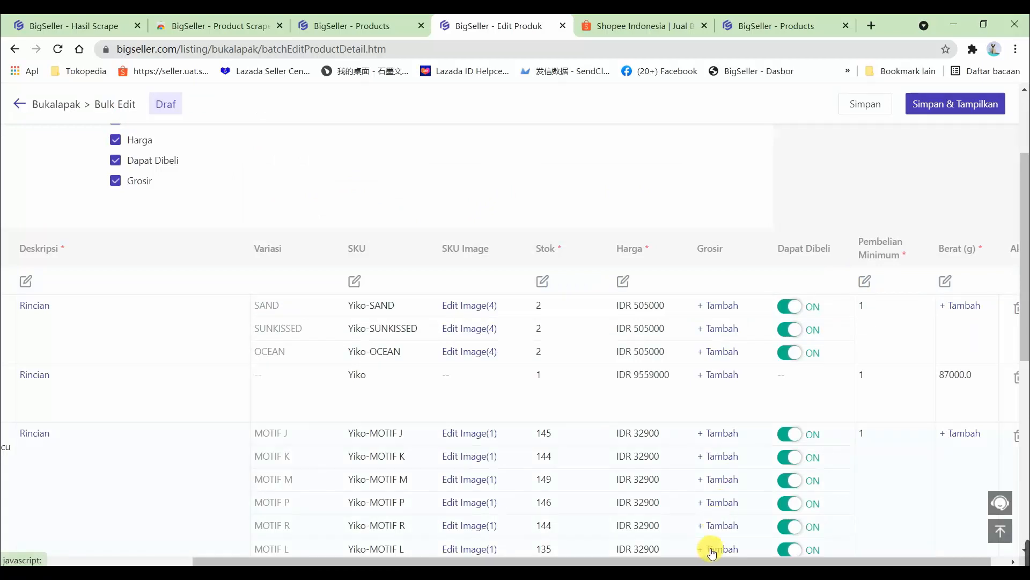
- Switch Dapat Dibeli off and back on for the SAND variation, and open and cancel the mass edit of the minimum purchase
left_click_drag(712, 562, 728, 561)
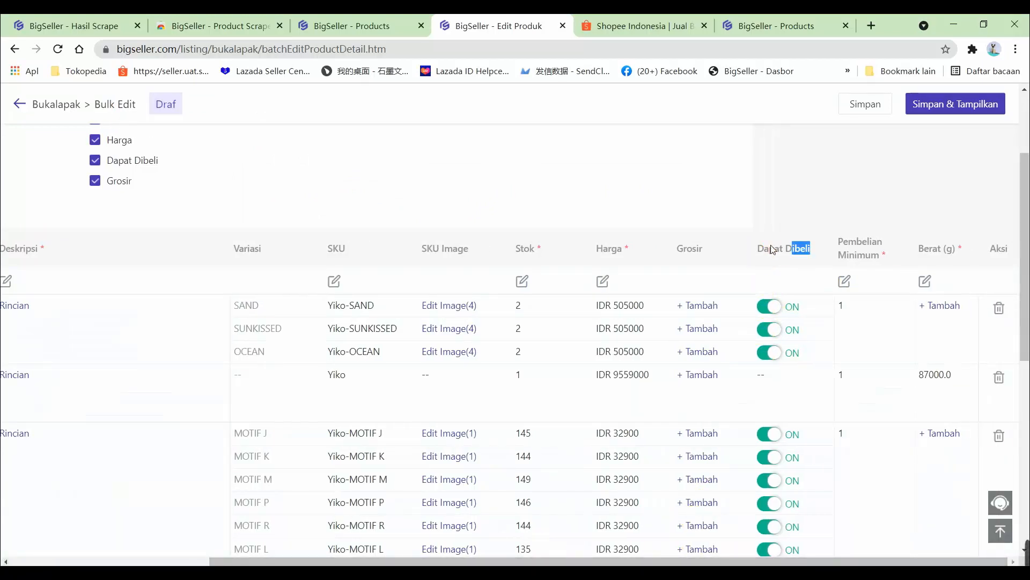
left_click(766, 308)
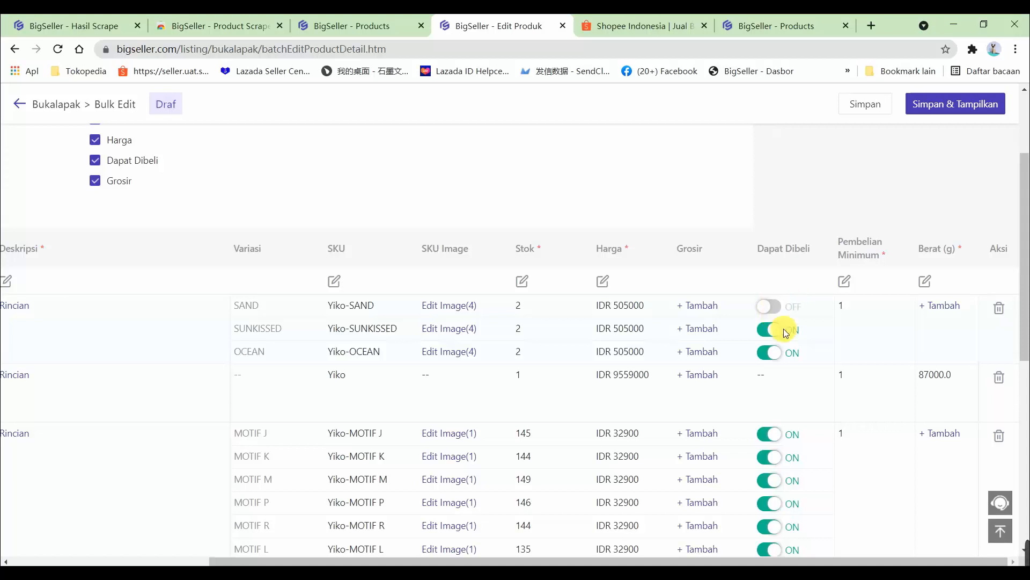
left_click(770, 310)
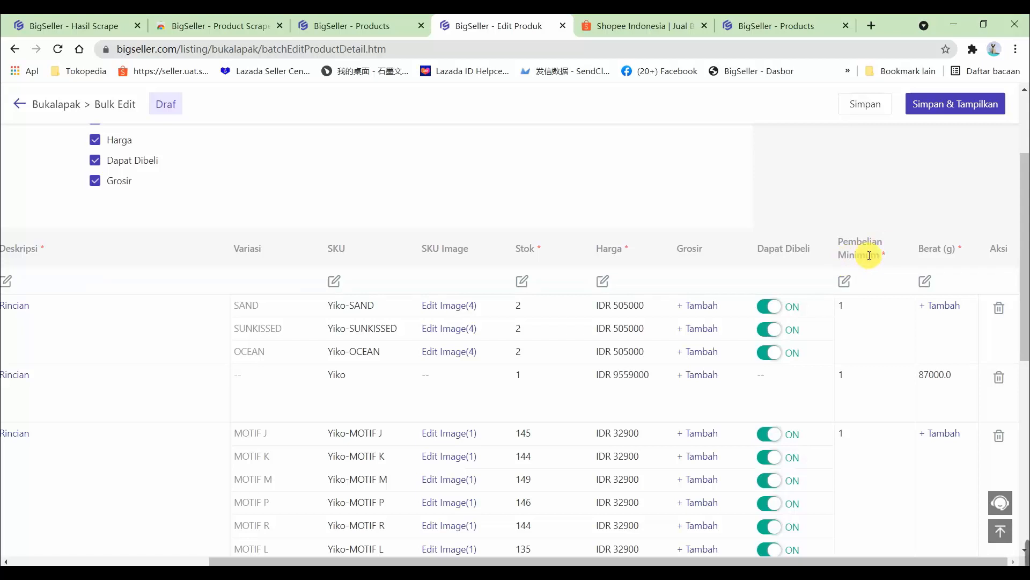
left_click(845, 281)
left_click(477, 213)
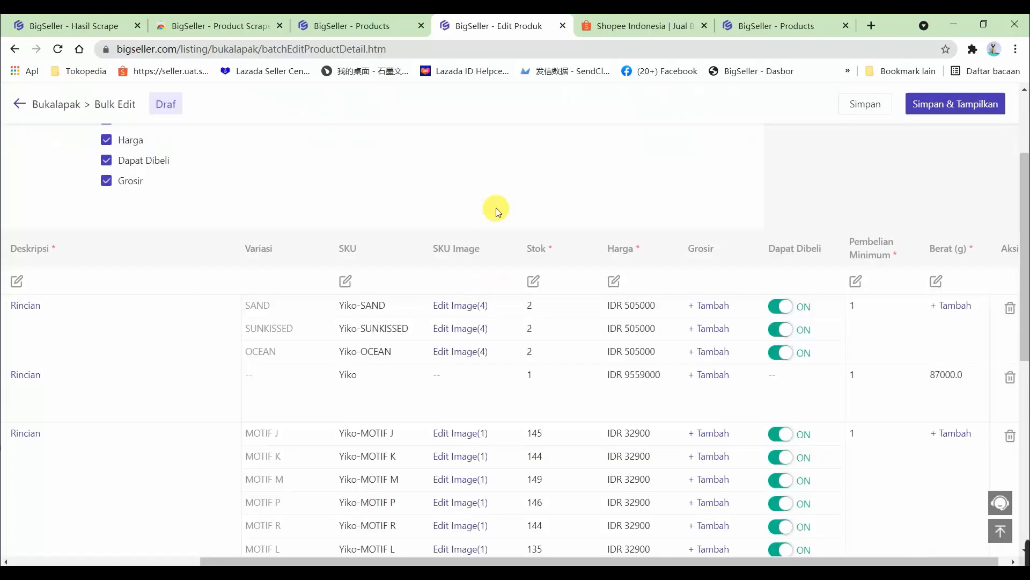
- Mass edit the weight of all products to 200 g
left_click_drag(894, 561, 905, 561)
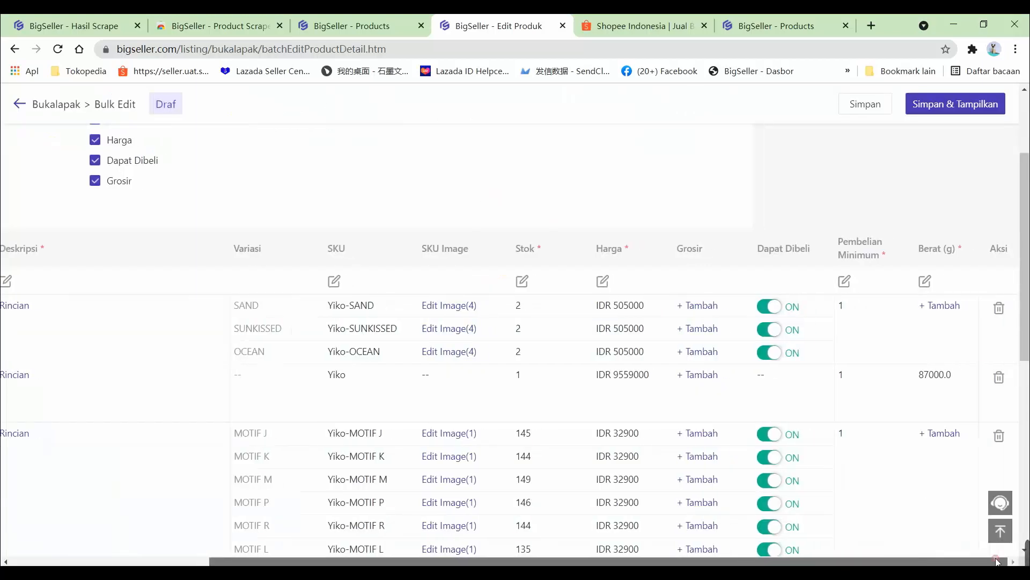
left_click(938, 281)
left_click(510, 153)
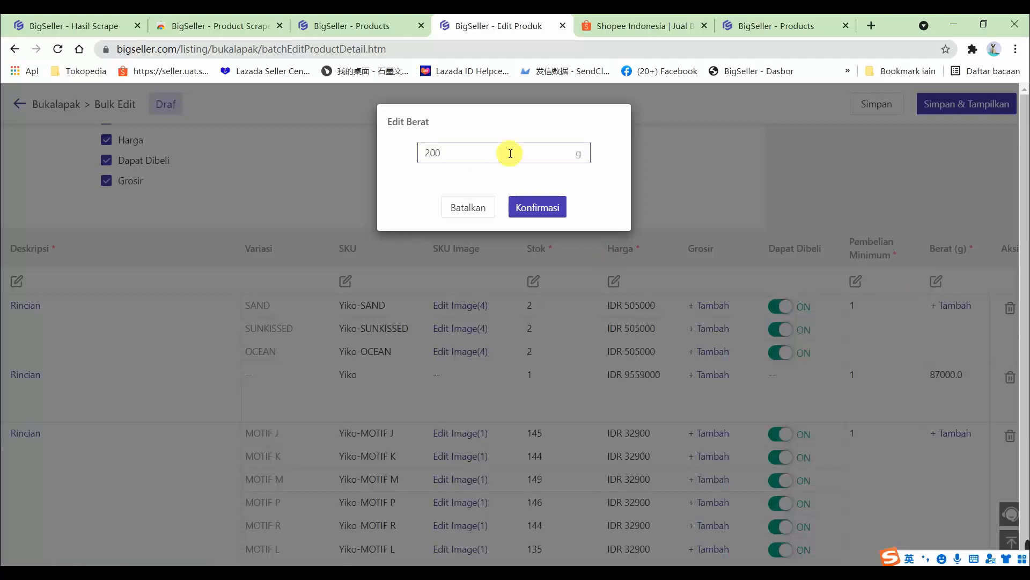
left_click(531, 207)
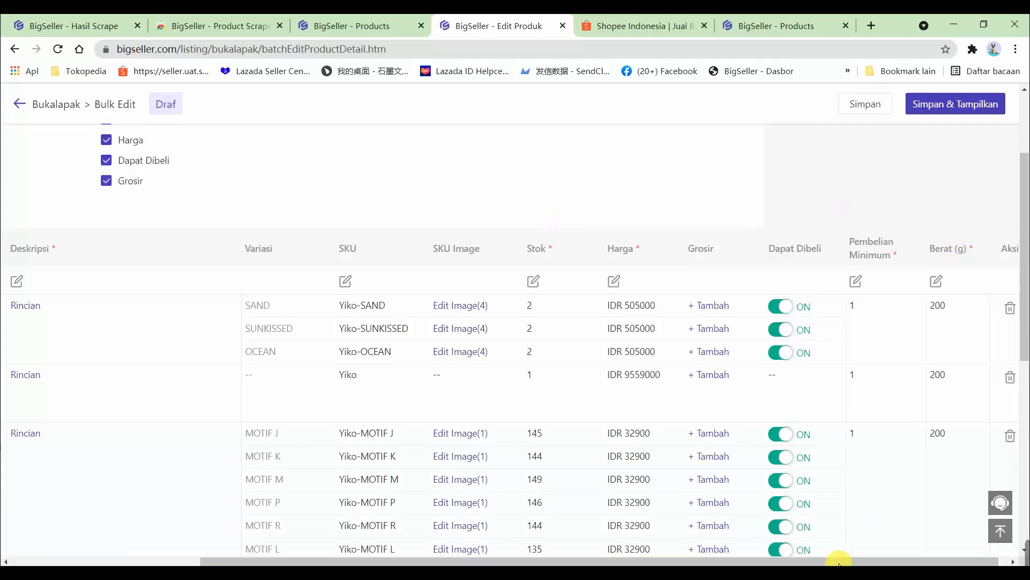
- Remove both slashes from the baby dress product name so it reads Dress Bayi Perempuan Baju Bayi Cewek Pakaian Bayi Perempuan Lucu
left_click_drag(840, 561, 651, 561)
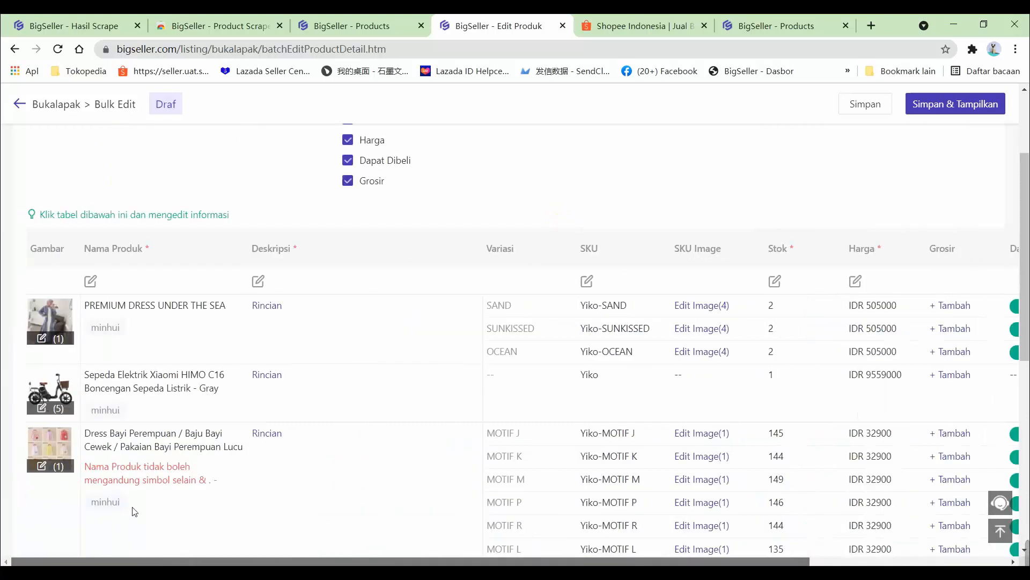
left_click(168, 451)
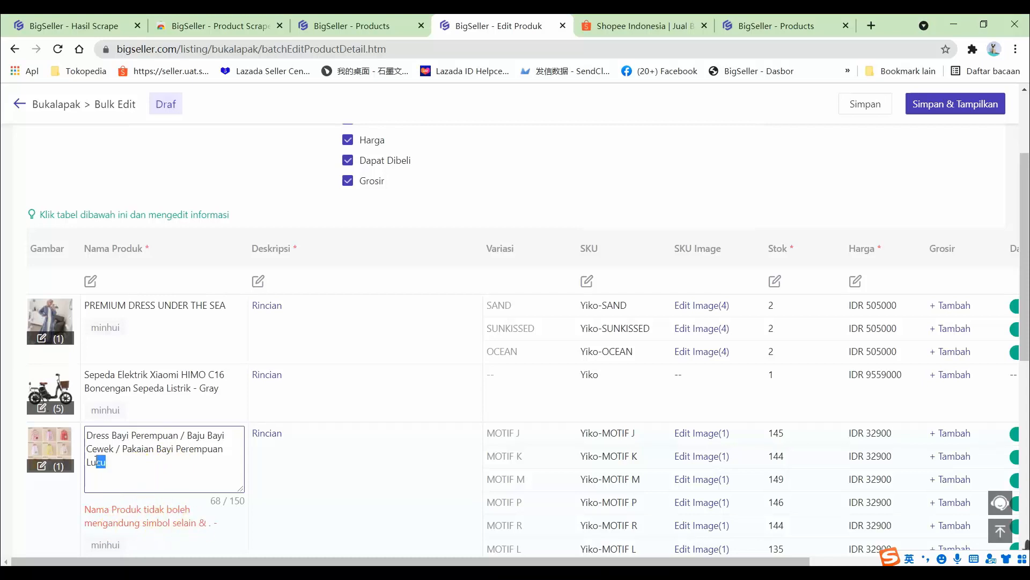
left_click_drag(105, 462, 178, 430)
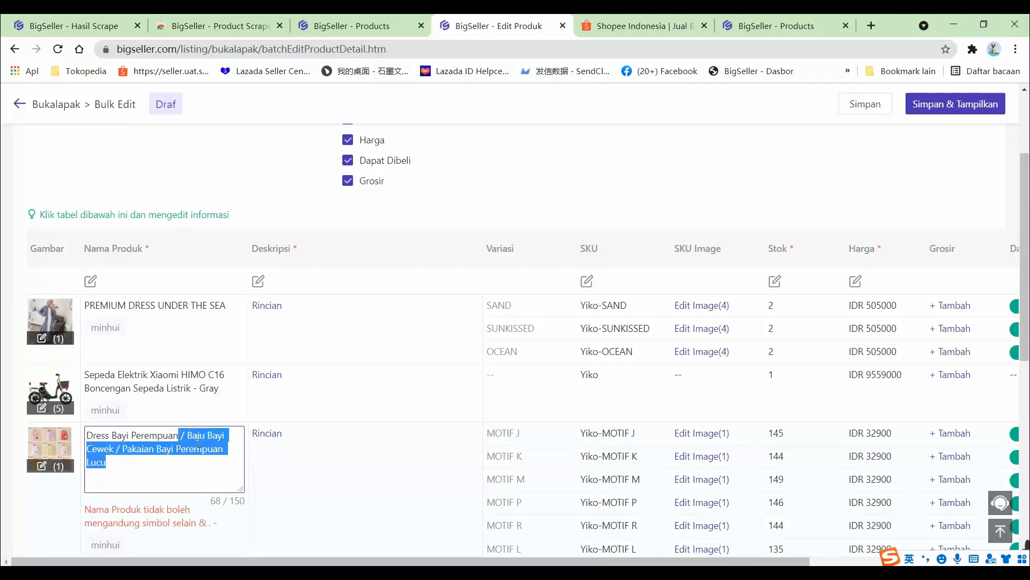
left_click(190, 449)
left_click(185, 432)
key("BackSpace")
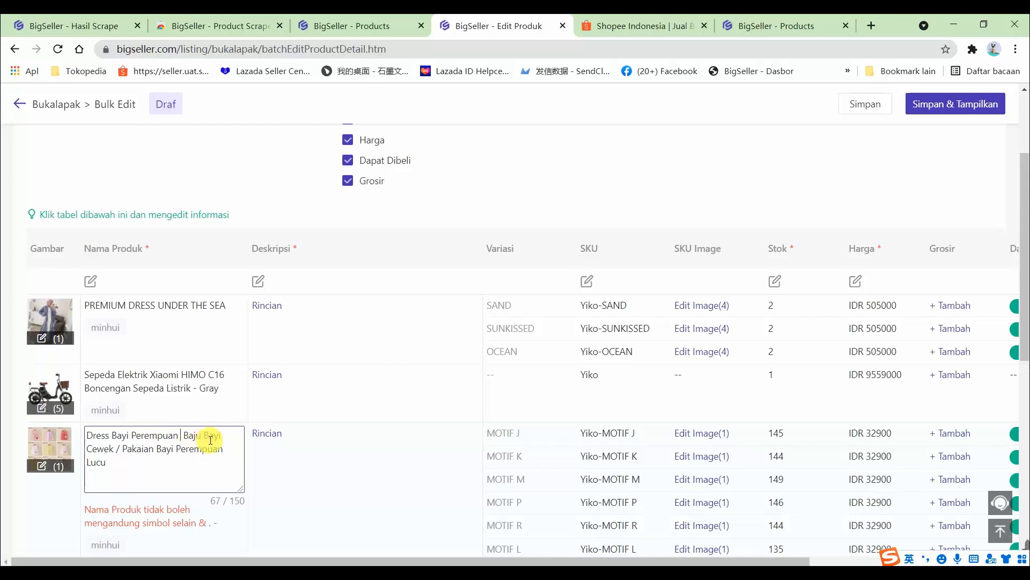
left_click(123, 445)
key("BackSpace")
left_click(320, 463)
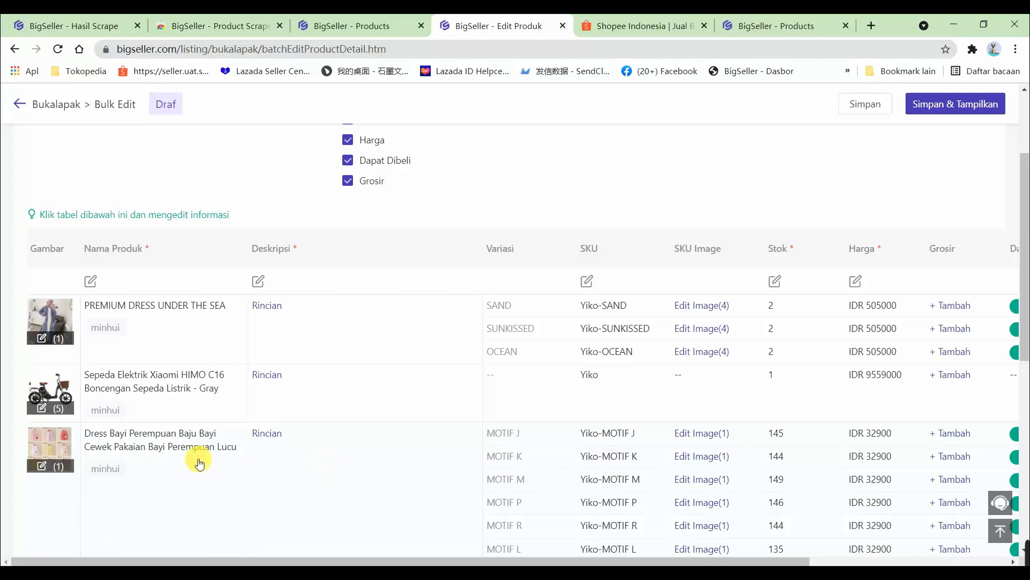
- Include Ukuran Paket among the fields shown for bulk editing
scroll(200, 454, "down", 2)
scroll(322, 424, "up", 5)
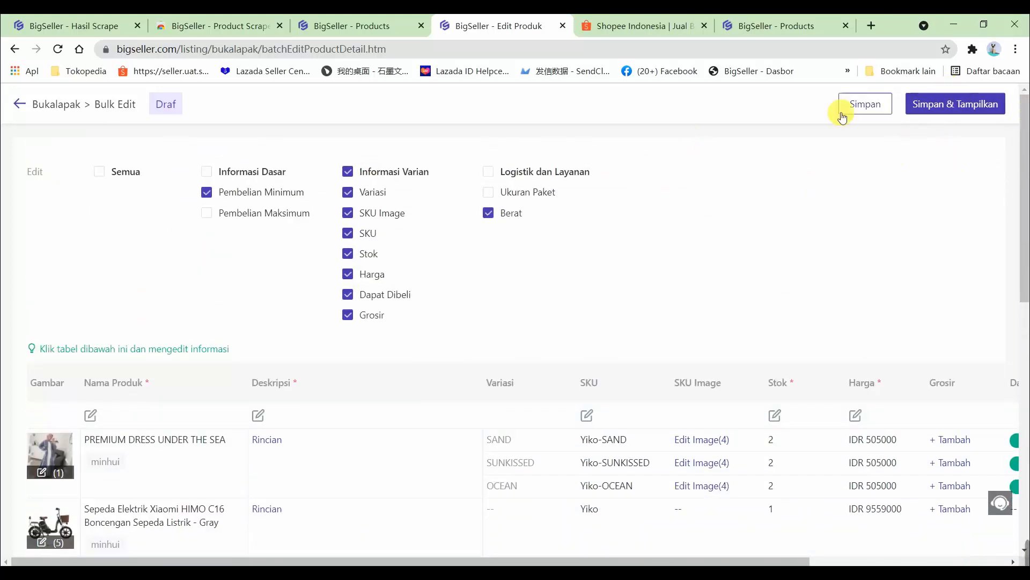
left_click_drag(685, 561, 734, 562)
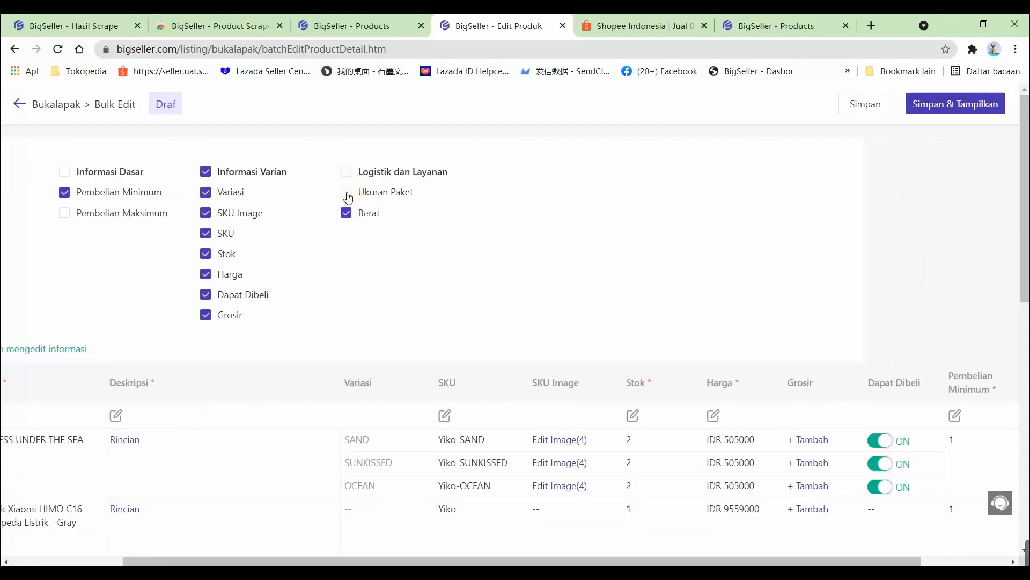
left_click(347, 192)
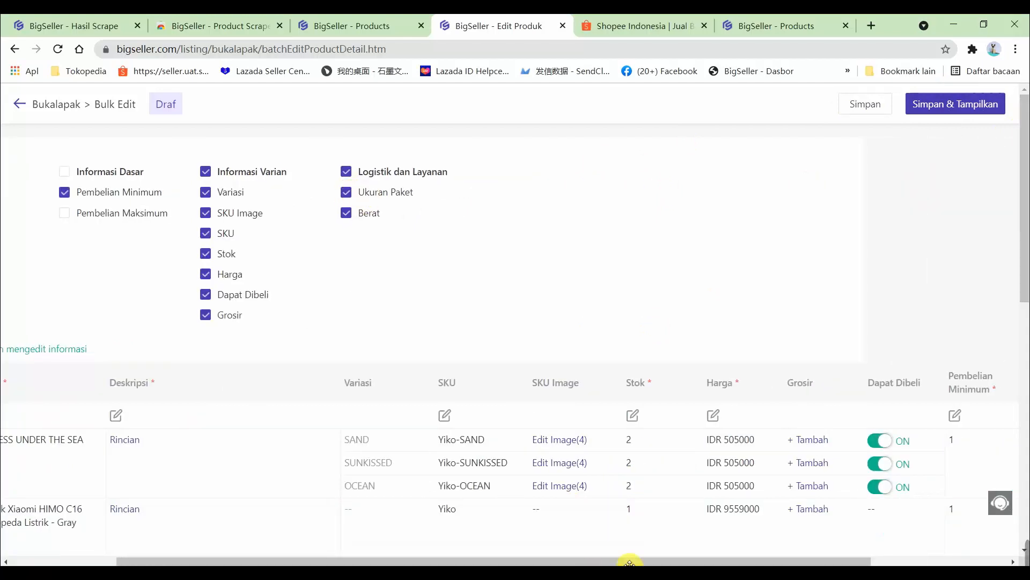
left_click_drag(626, 562, 764, 561)
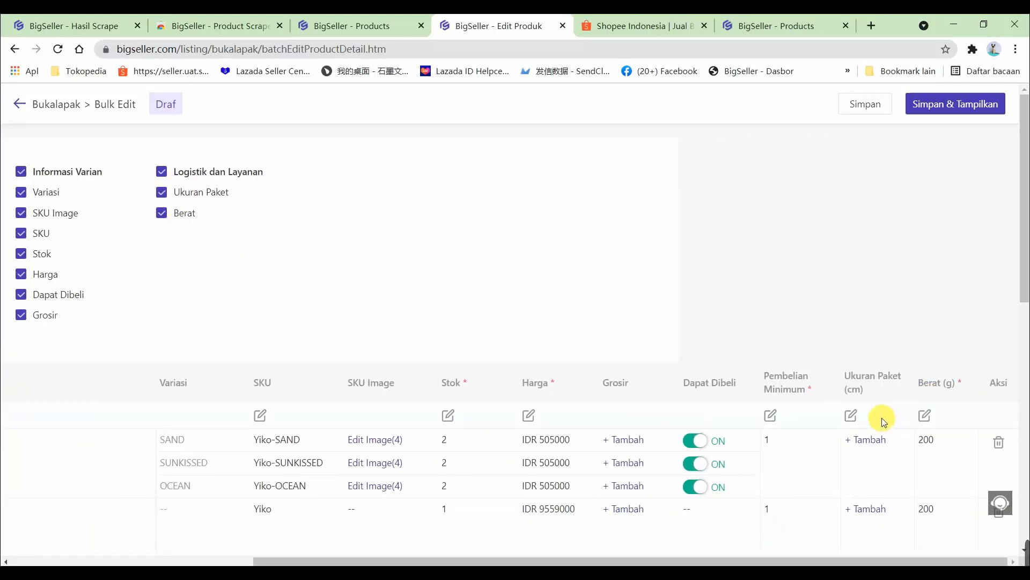
- Mass edit the package size of all products to 12 cm length, 12 cm width and 12 cm height
left_click(850, 415)
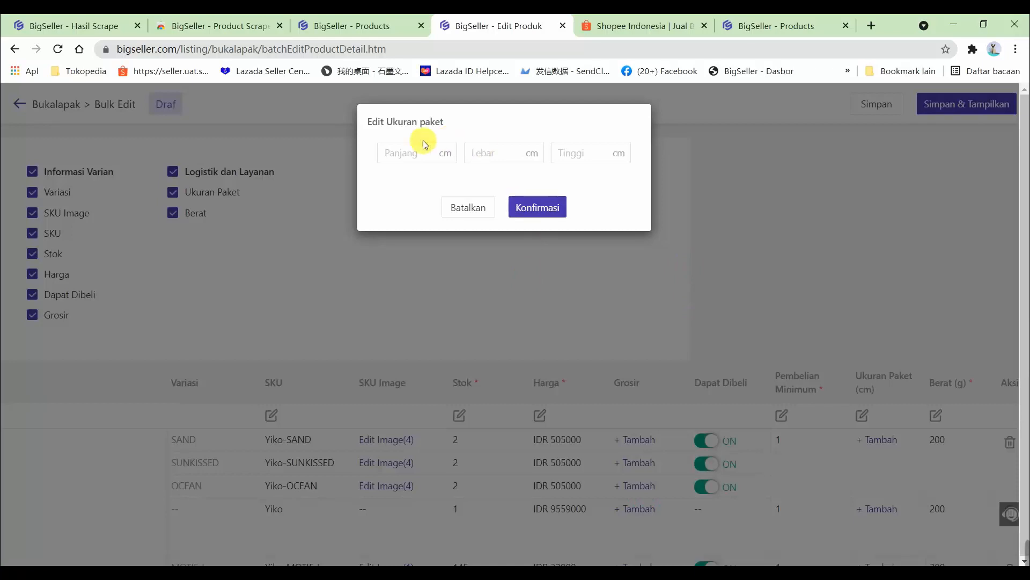
left_click(421, 149)
type("12")
left_click(491, 153)
type("12")
left_click(597, 155)
type("12")
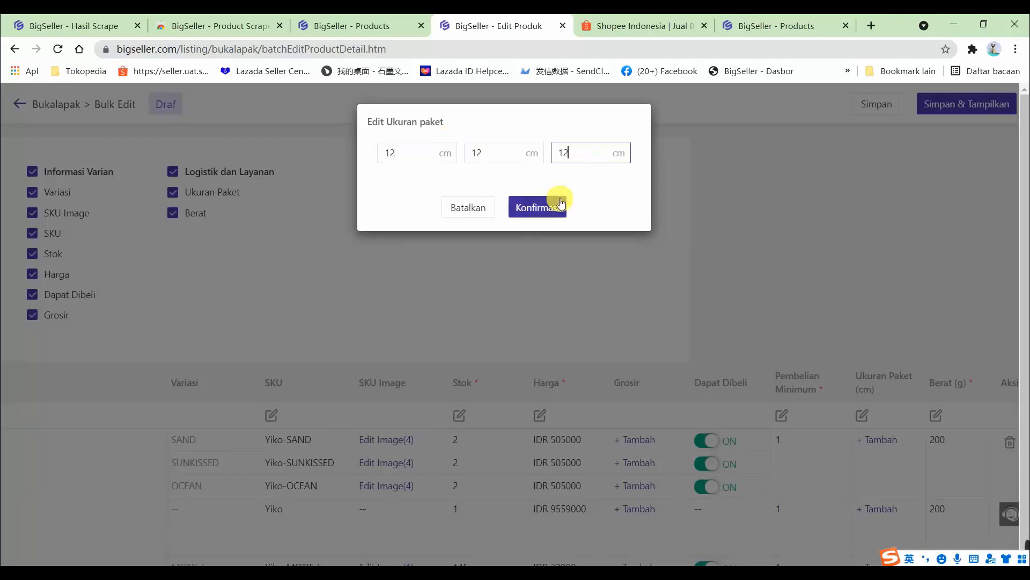
left_click(546, 210)
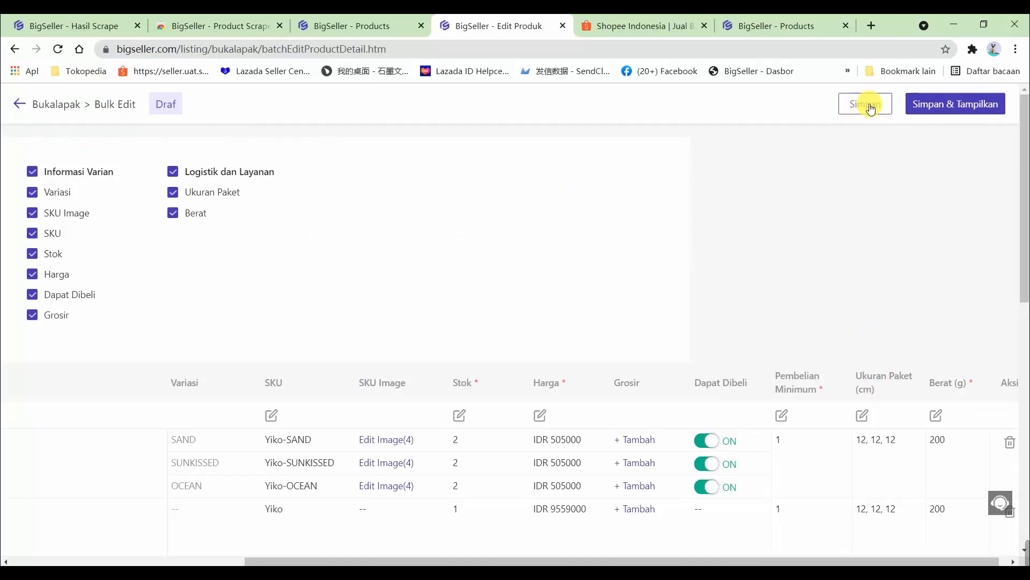
- Try to save and publish the bulk edits, and mass edit the stock of all products to 12
left_click(945, 107)
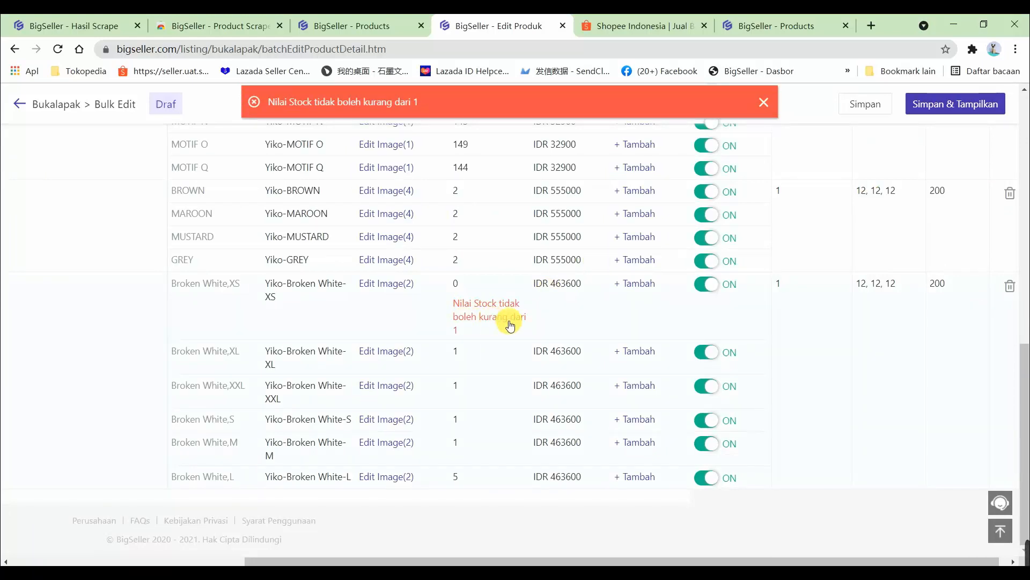
scroll(481, 322, "up", 10)
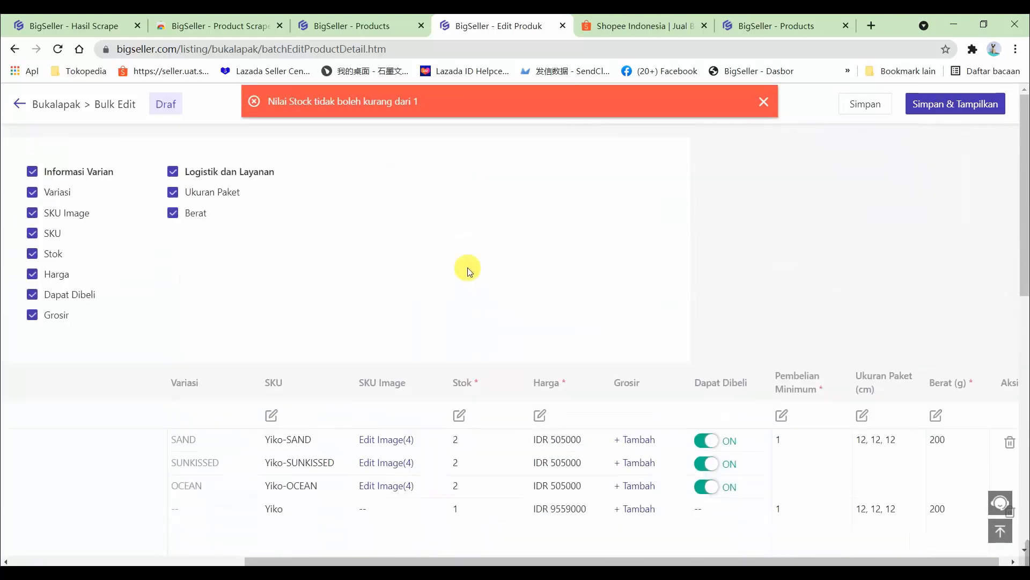
left_click(460, 415)
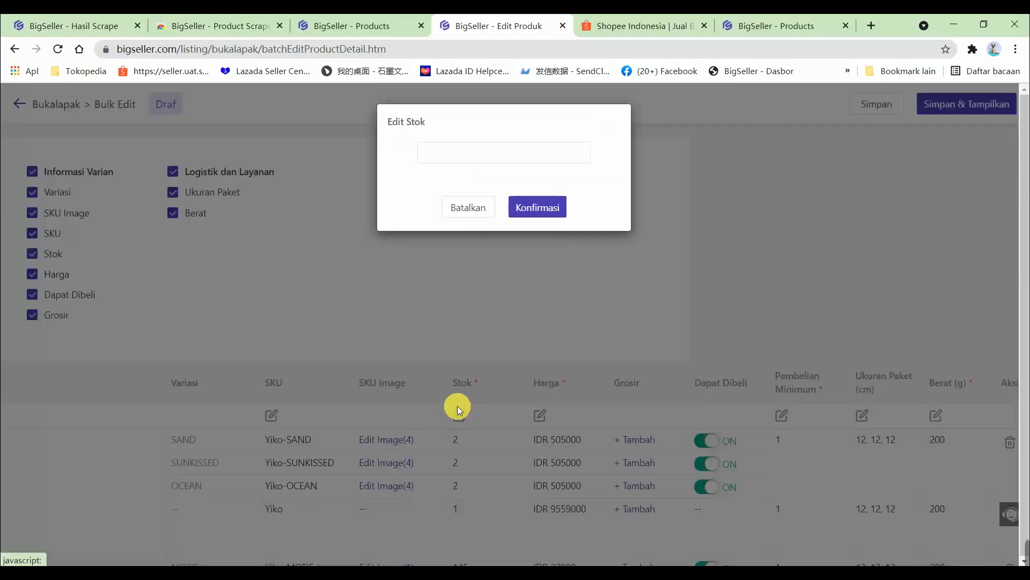
left_click(499, 152)
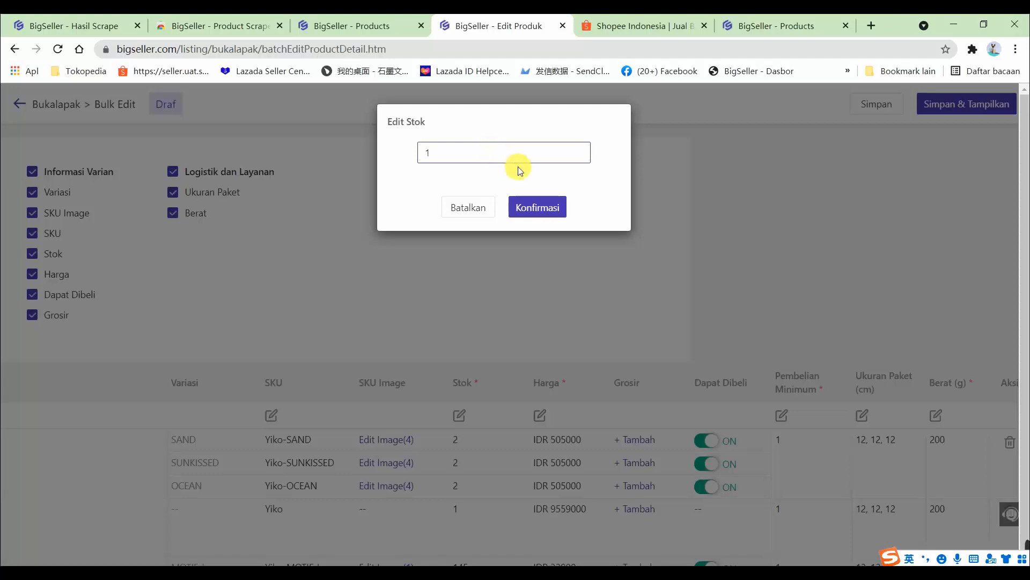
left_click(537, 207)
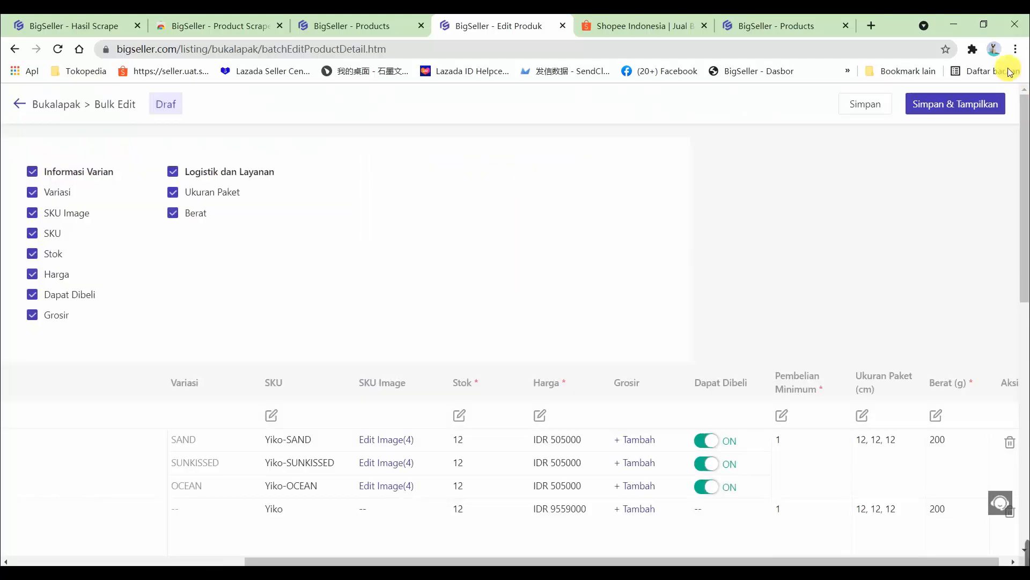
- Save and publish the bulk-edited products to Bukalapak, read the processing notice, and close the Mass Edit result
left_click(973, 104)
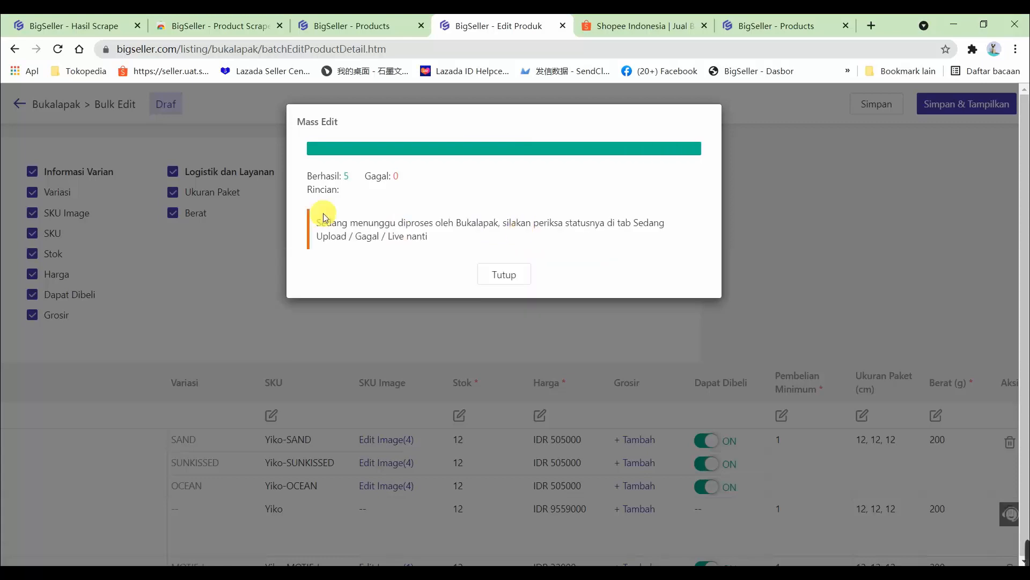
left_click_drag(316, 230, 511, 221)
left_click(451, 230)
left_click(525, 222)
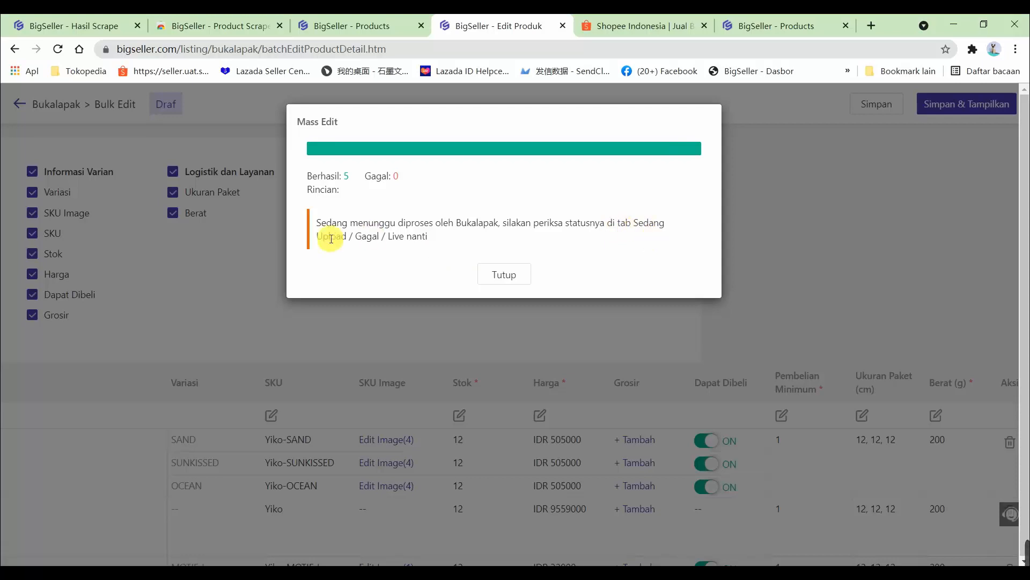
left_click(504, 274)
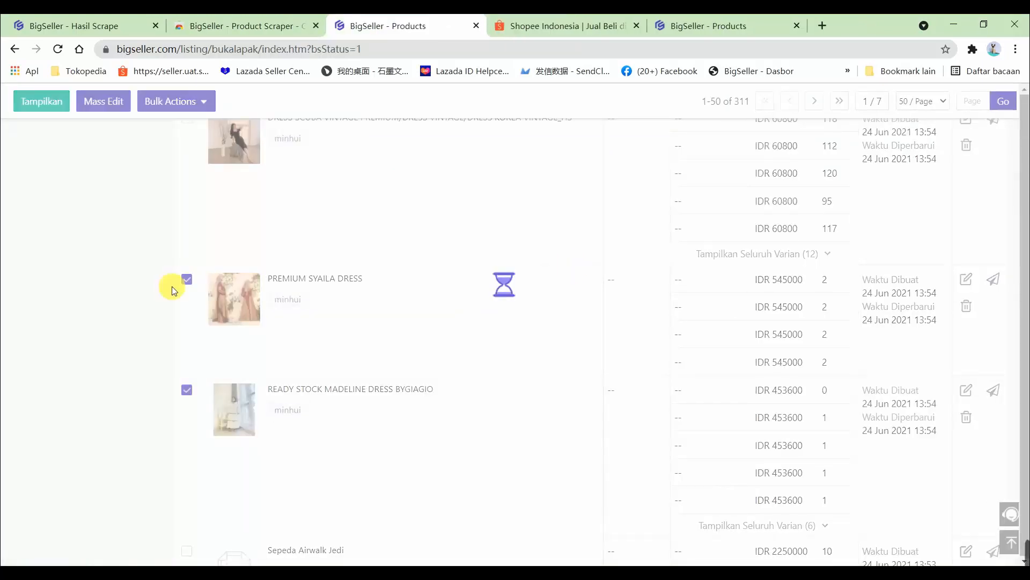
- Check the Live and Gagal product lists, and read the error reason for the Sepeda lipat united trifold product
scroll(166, 290, "up", 10)
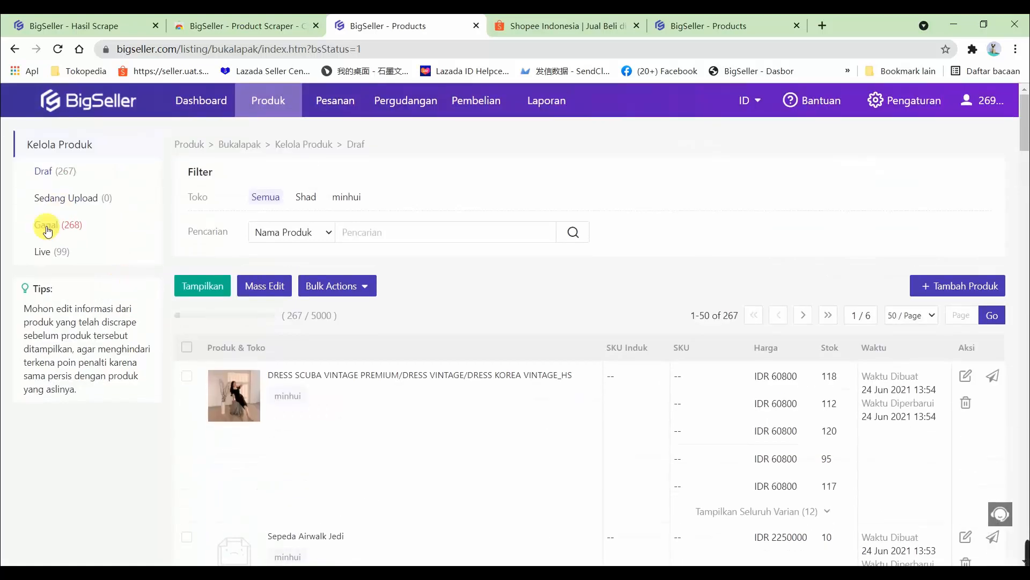
left_click(39, 252)
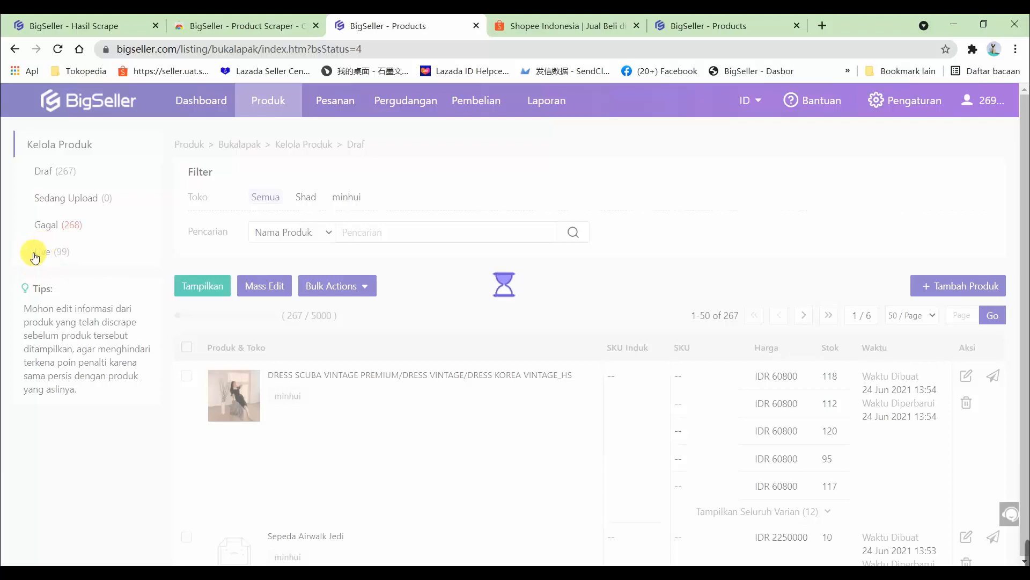
left_click(54, 229)
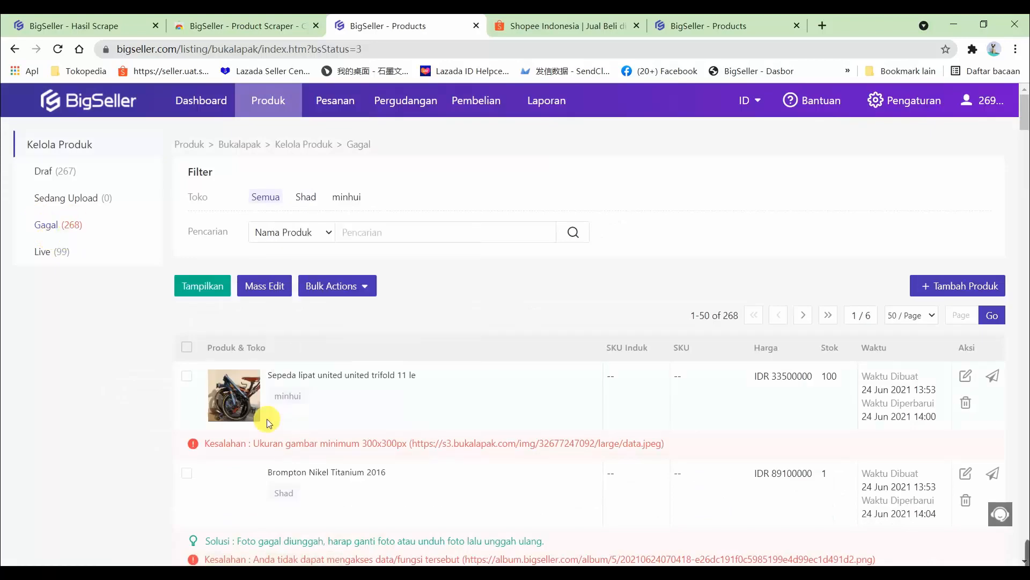
left_click_drag(210, 445, 385, 448)
left_click(378, 449)
left_click_drag(254, 443, 414, 449)
left_click(414, 449)
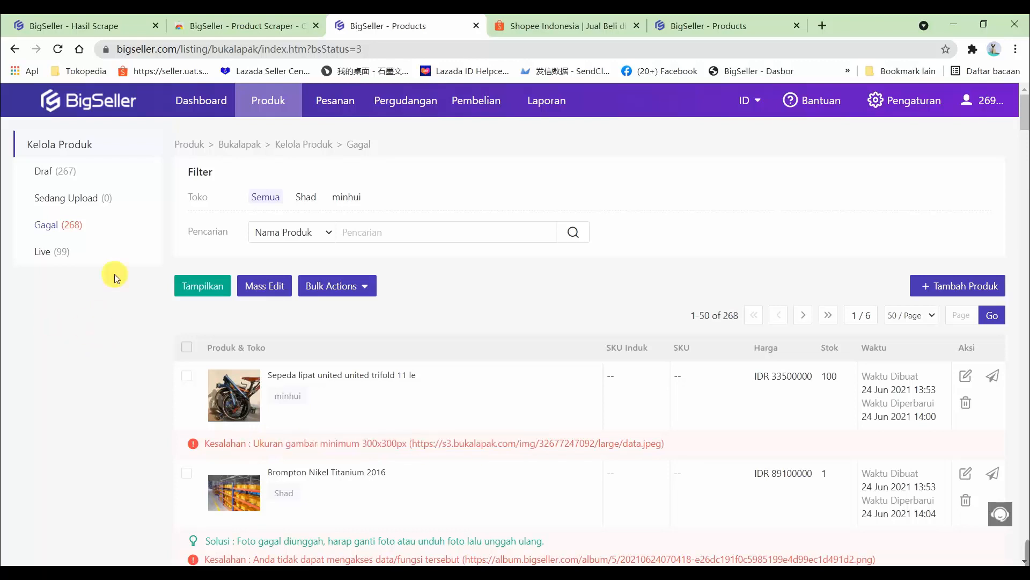
mouse_move(238, 398)
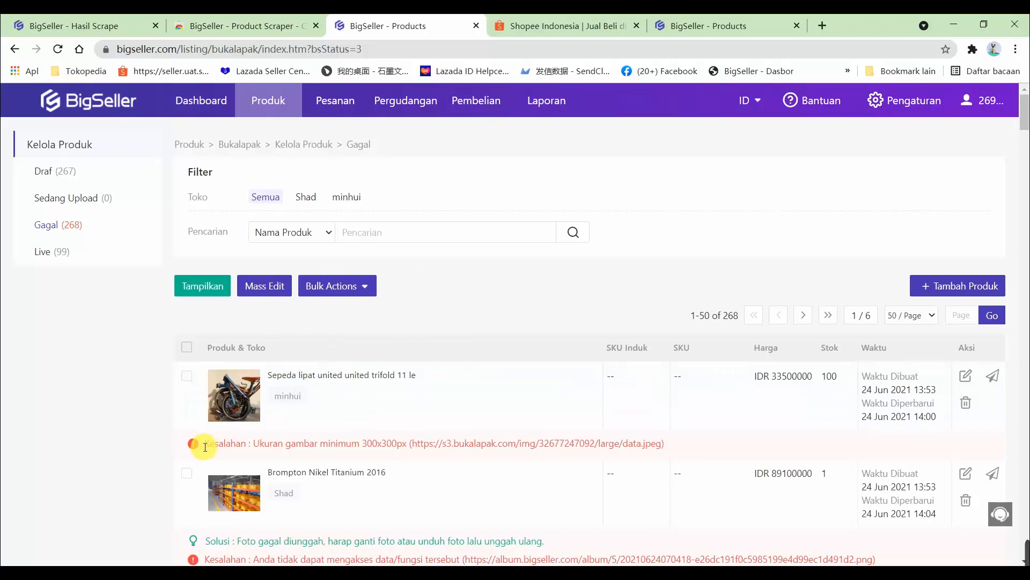
left_click_drag(205, 443, 319, 446)
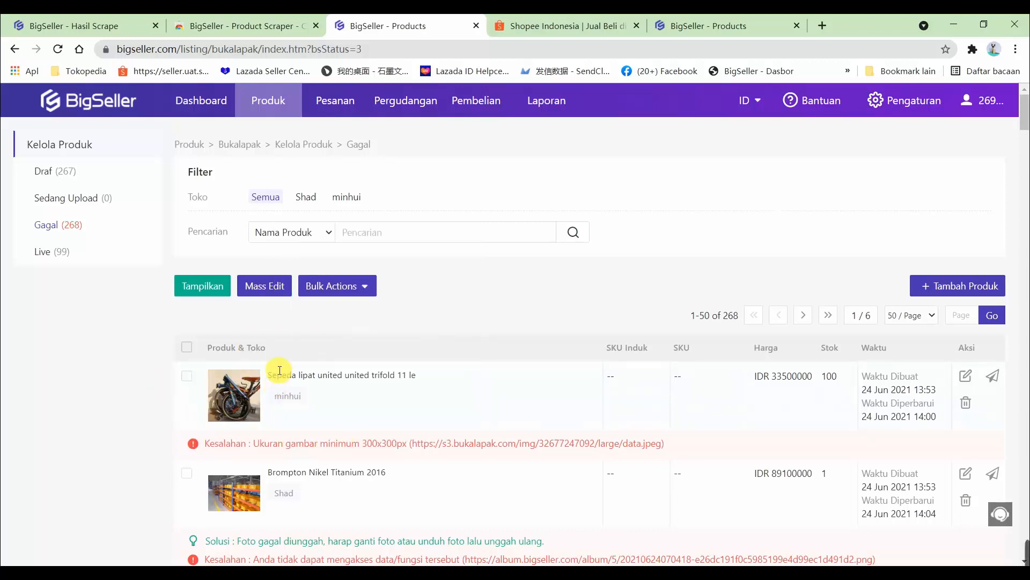
left_click_drag(204, 443, 278, 450)
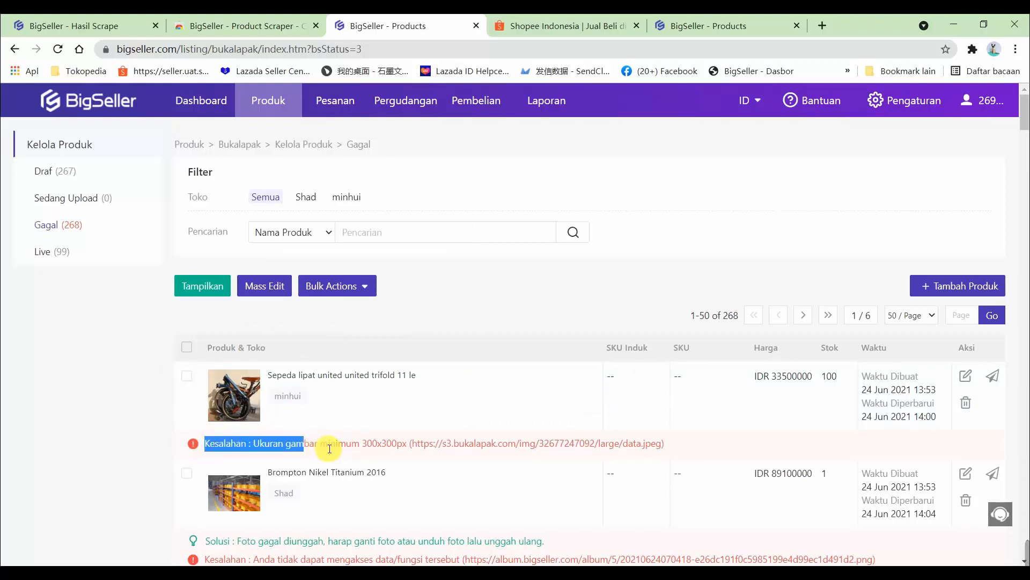